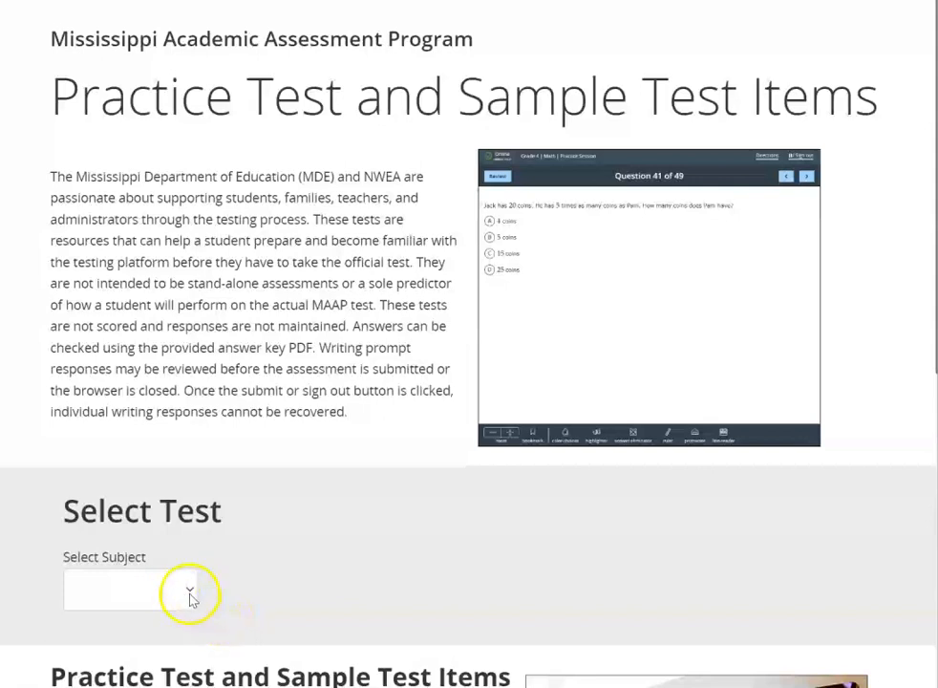
Select the Math subject, the Algebra I grade and the 2023 Sample Test Items test
{"action": "left_click", "coordinate": [190, 597]}
{"action": "left_click", "coordinate": [149, 650]}
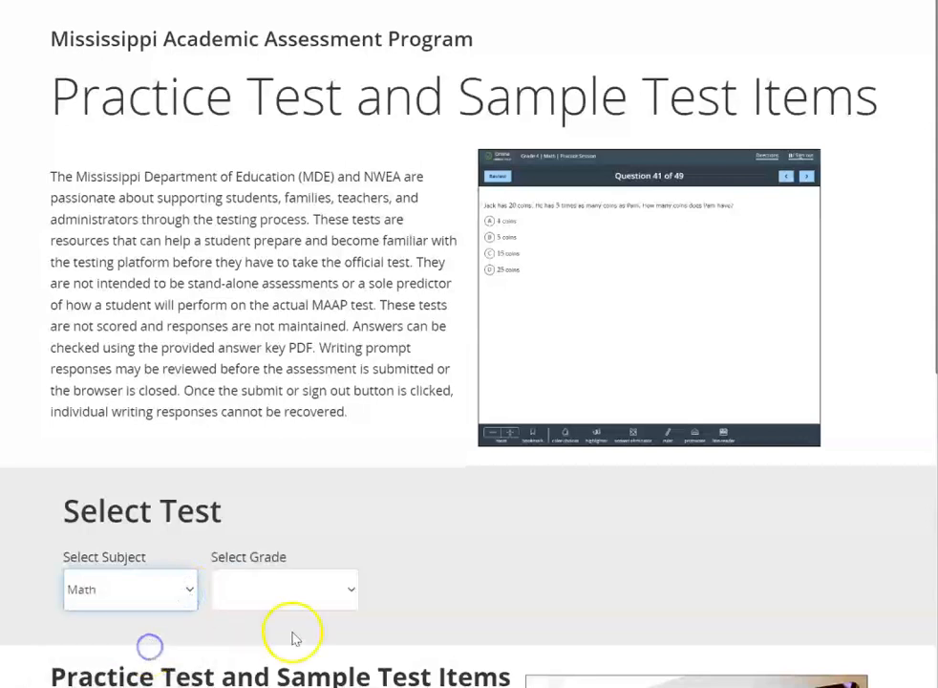
{"action": "left_click", "coordinate": [352, 591]}
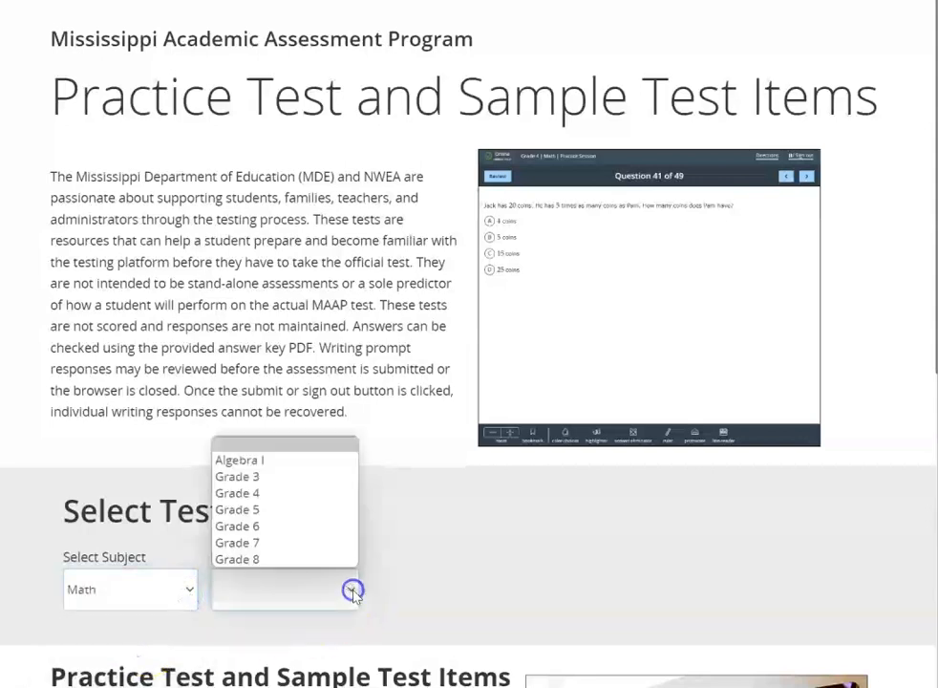
{"action": "left_click", "coordinate": [305, 464]}
{"action": "left_click", "coordinate": [465, 595]}
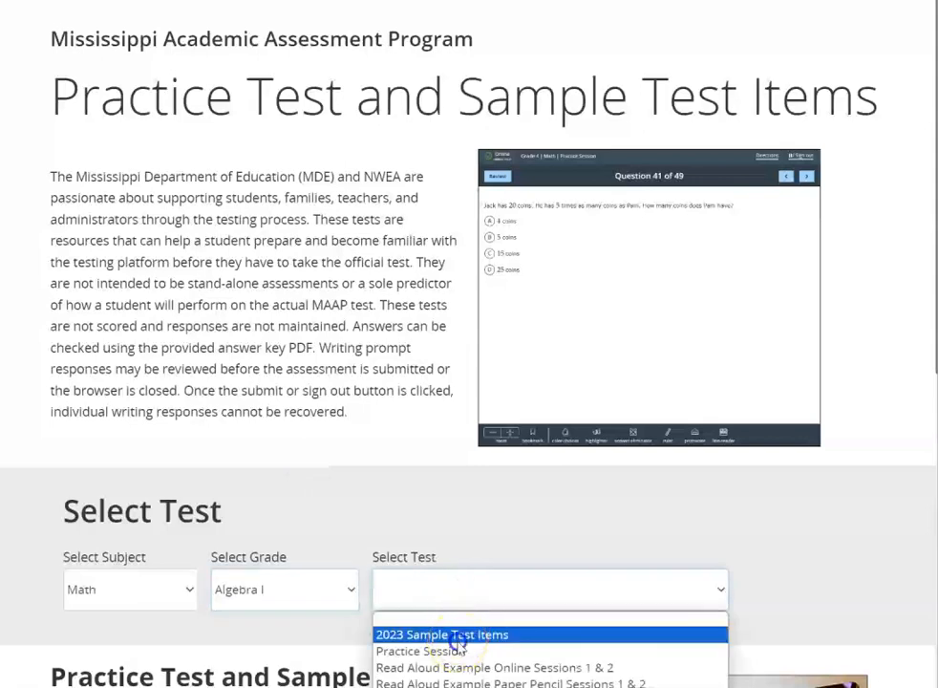
{"action": "left_click", "coordinate": [457, 637]}
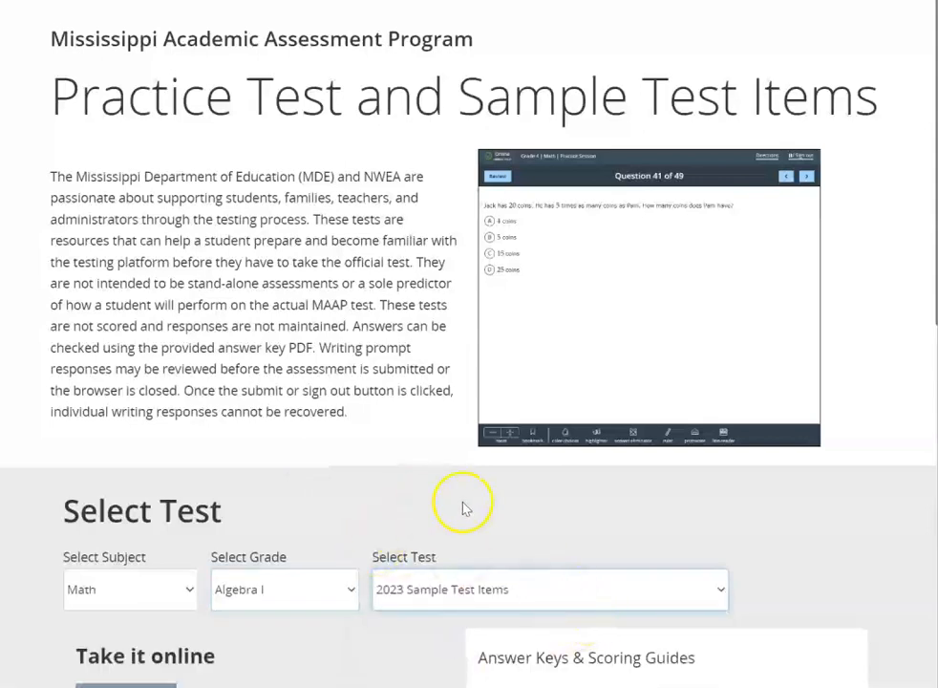
Start the selected test online without accommodations, skipping the directions
{"action": "scroll", "coordinate": [466, 506], "scroll_direction": "down", "scroll_amount": 2}
{"action": "scroll", "coordinate": [466, 509], "scroll_direction": "down", "scroll_amount": 1}
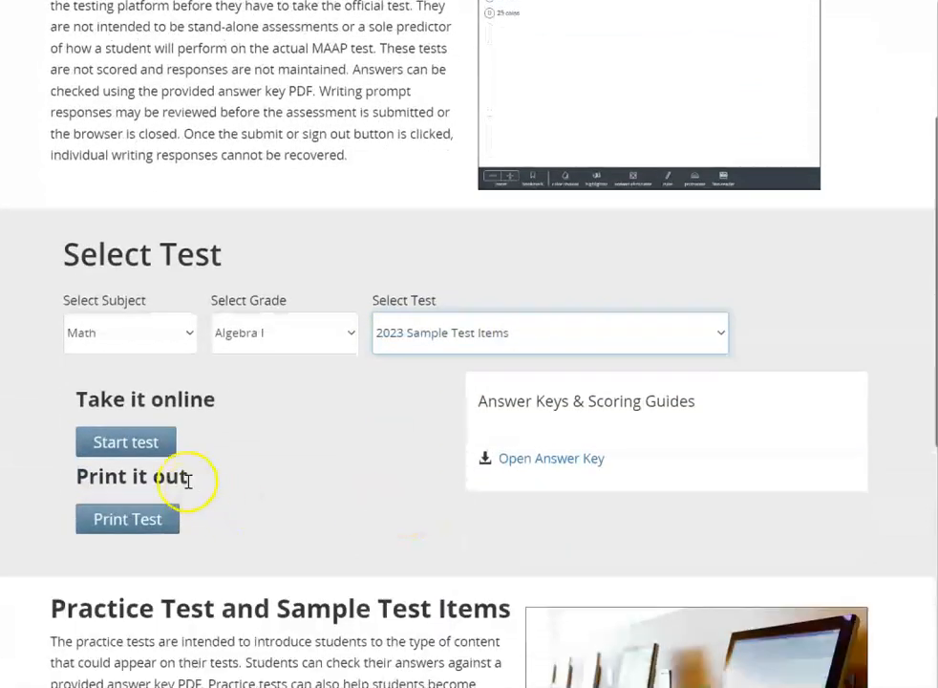
{"action": "left_click", "coordinate": [134, 444]}
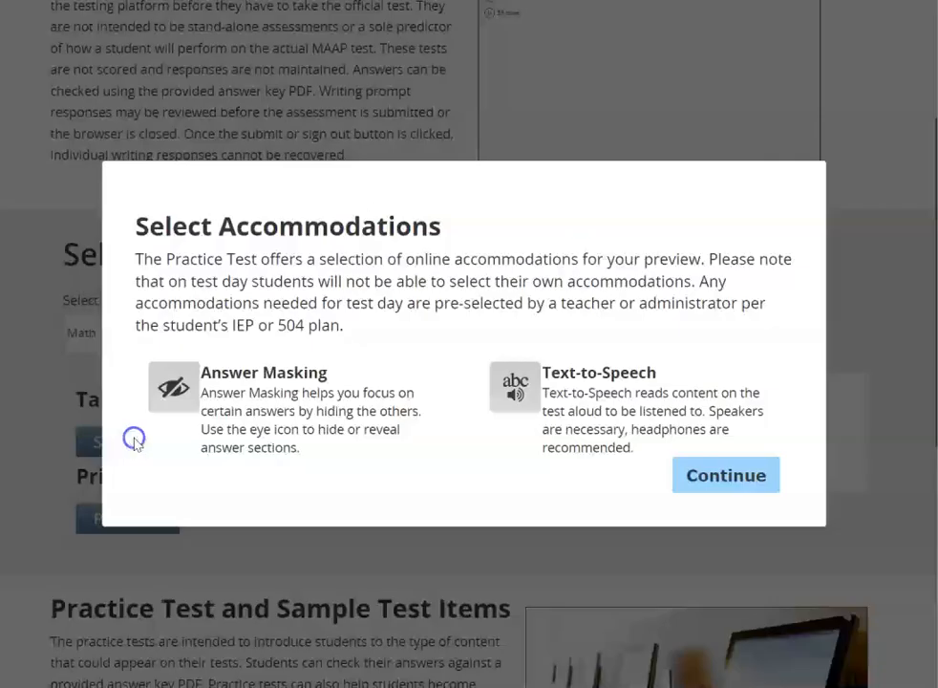
{"action": "left_click", "coordinate": [753, 477]}
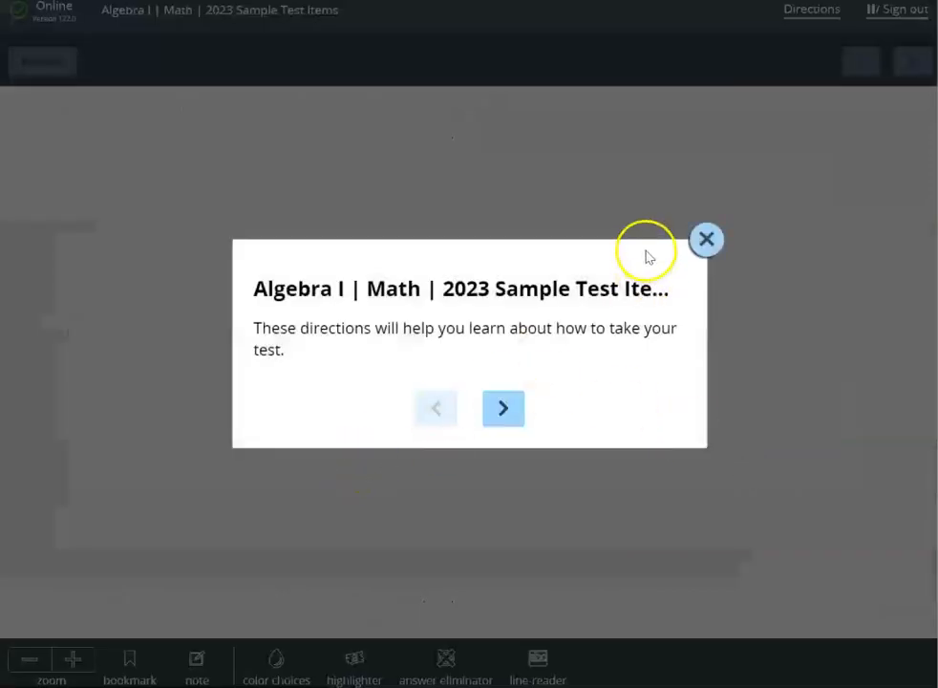
{"action": "left_click", "coordinate": [707, 239]}
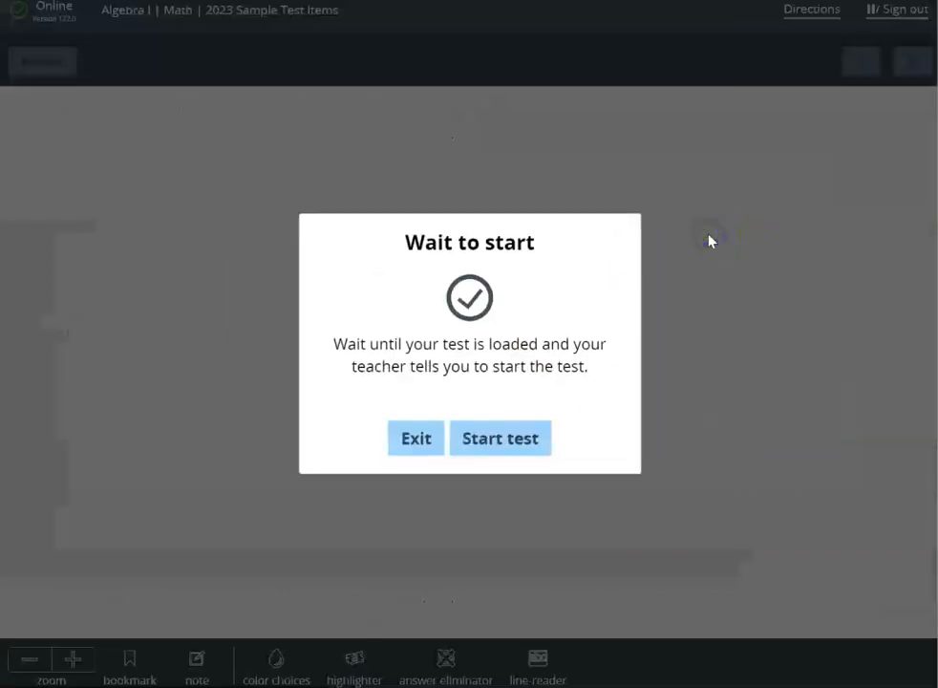
{"action": "left_click", "coordinate": [497, 443]}
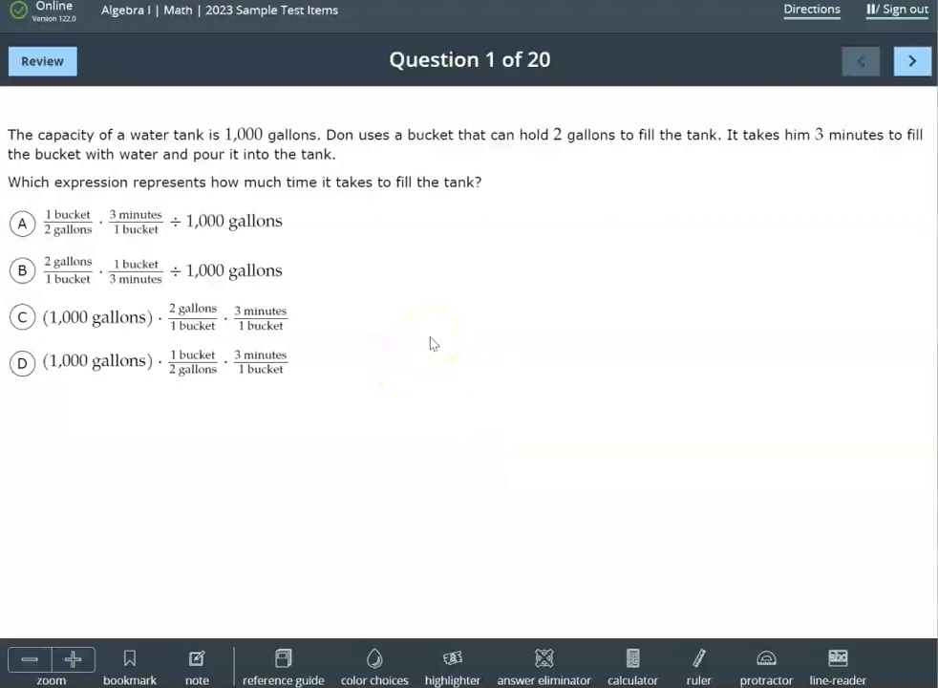
Go to question 15 and open the Desmos calculator, placed beside the answer table and enlarged
{"action": "left_click", "coordinate": [49, 67]}
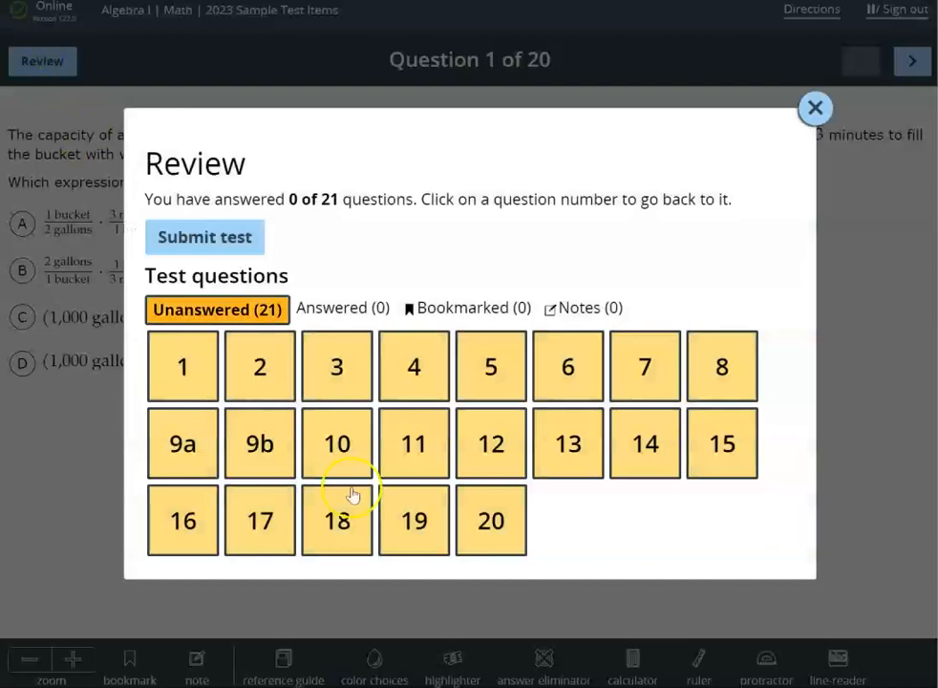
{"action": "left_click", "coordinate": [722, 444]}
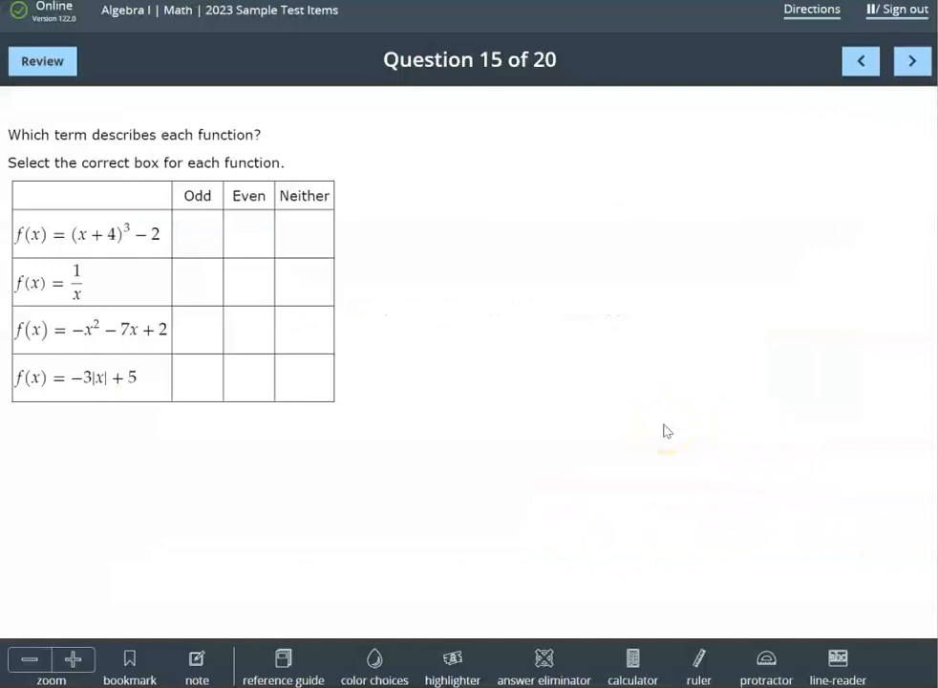
{"action": "left_click", "coordinate": [637, 663]}
{"action": "left_click_drag", "start_coordinate": [255, 125], "coordinate": [586, 135]}
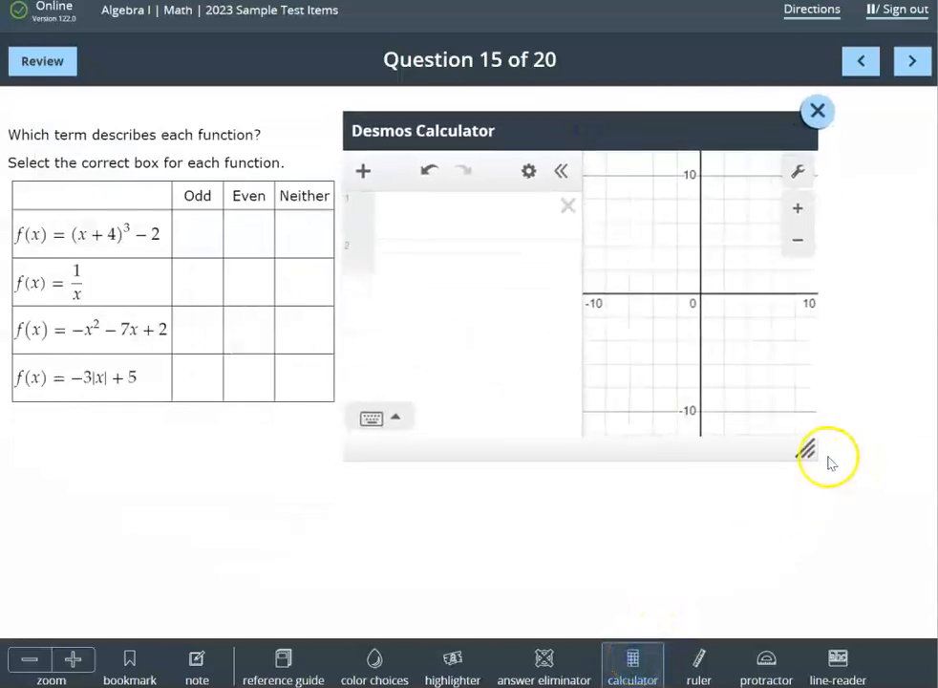
{"action": "left_click_drag", "start_coordinate": [805, 448], "coordinate": [916, 590]}
Graph f(x) = (x + 4)^3 − 2 as the calculator's first expression
{"action": "left_click", "coordinate": [431, 216]}
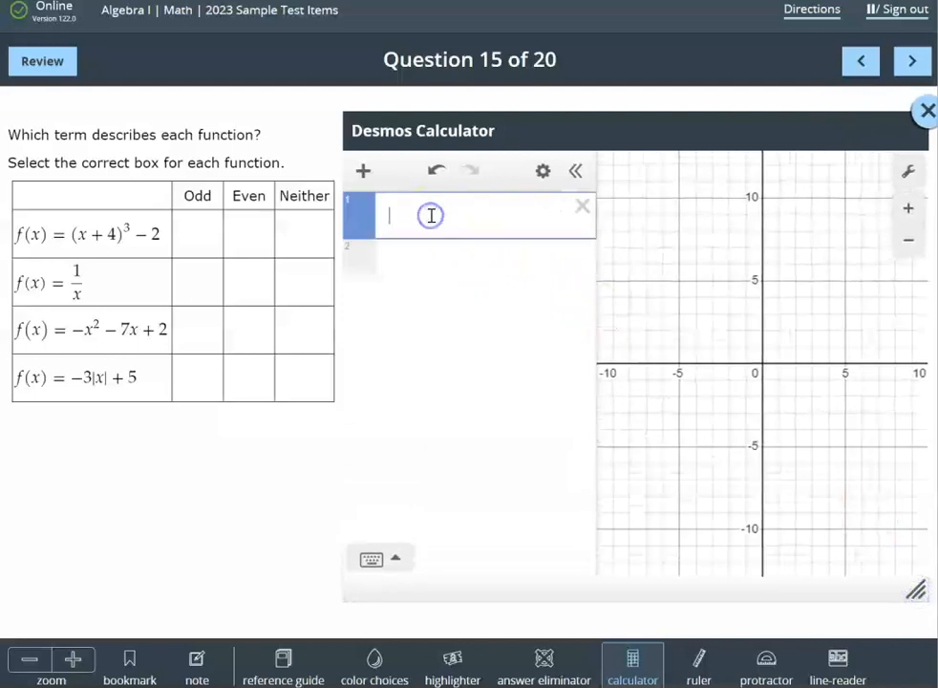
{"action": "type", "text": "f(x)"}
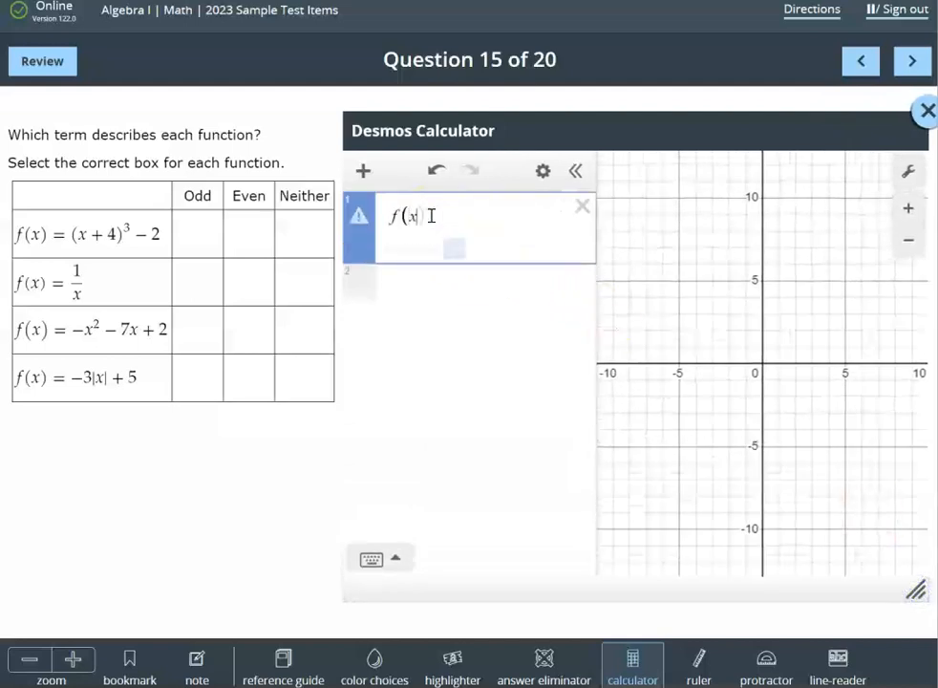
{"action": "type", "text": "="}
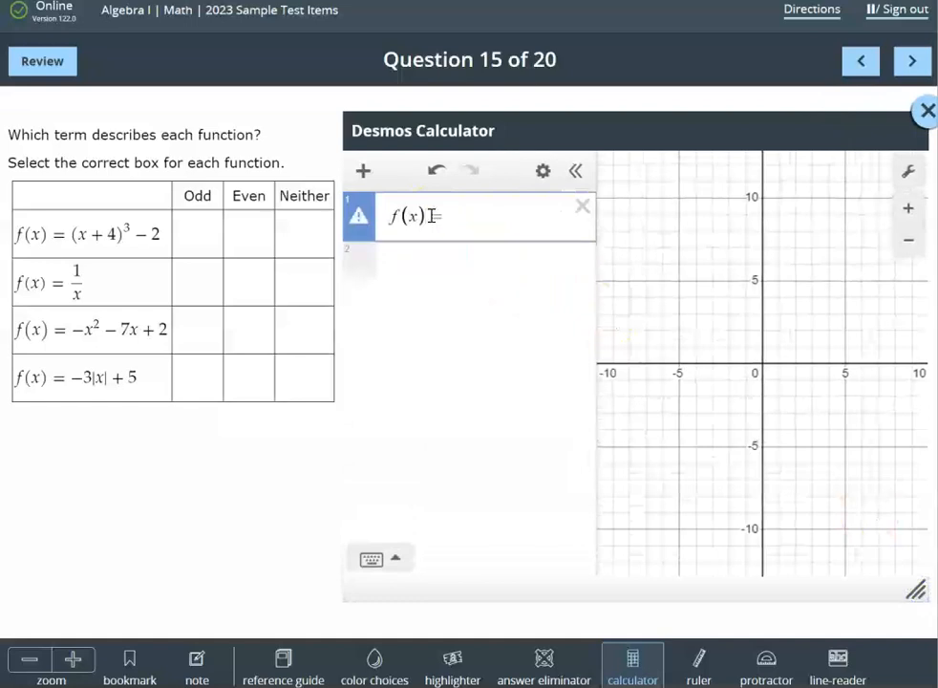
{"action": "type", "text": "(x+4"}
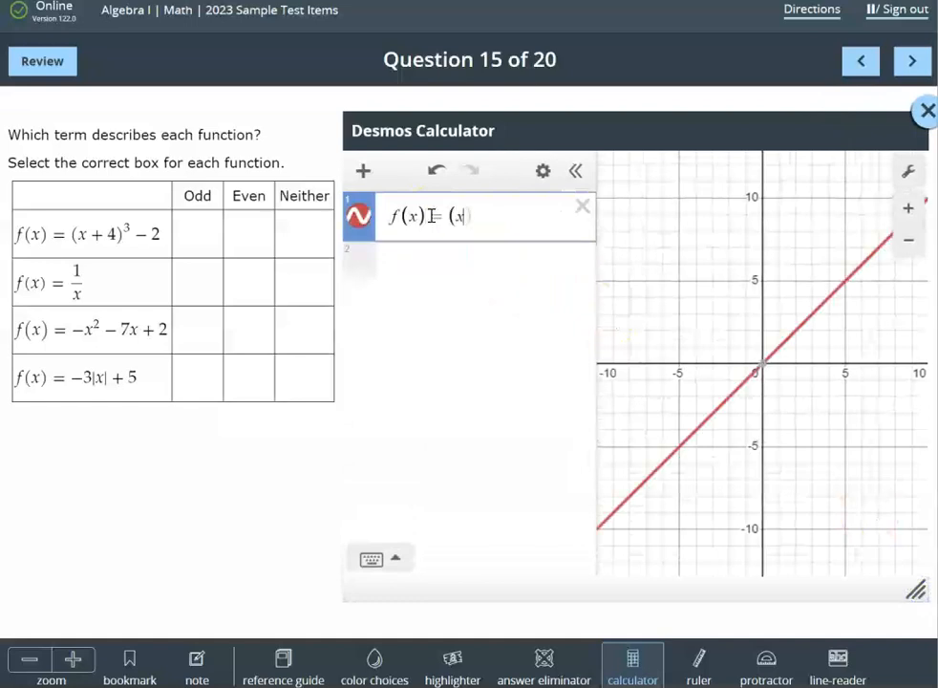
{"action": "type", "text": ")"}
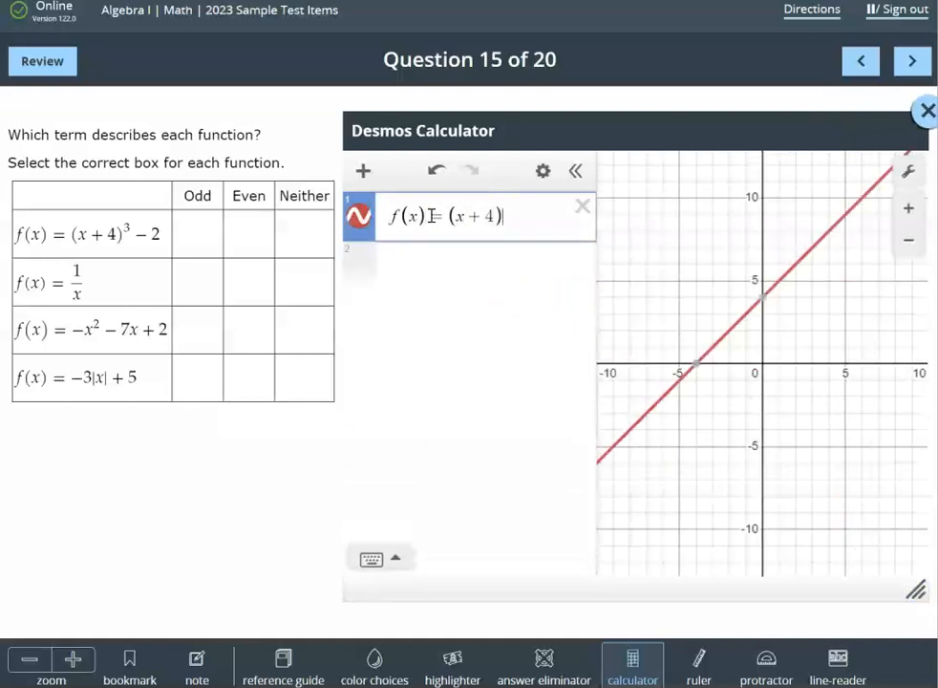
{"action": "type", "text": "^3"}
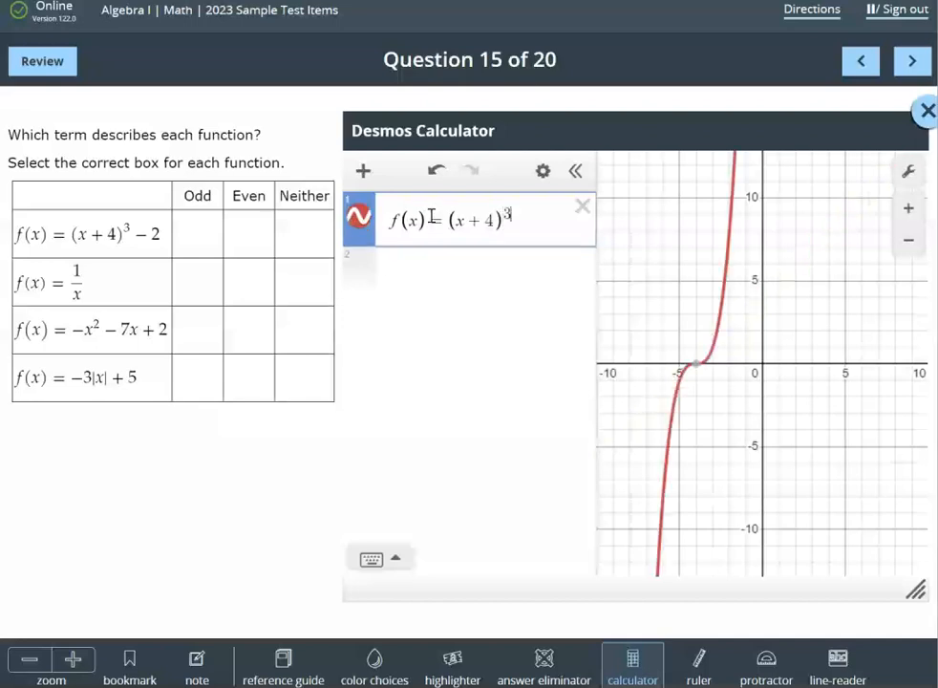
{"action": "type", "text": "-2"}
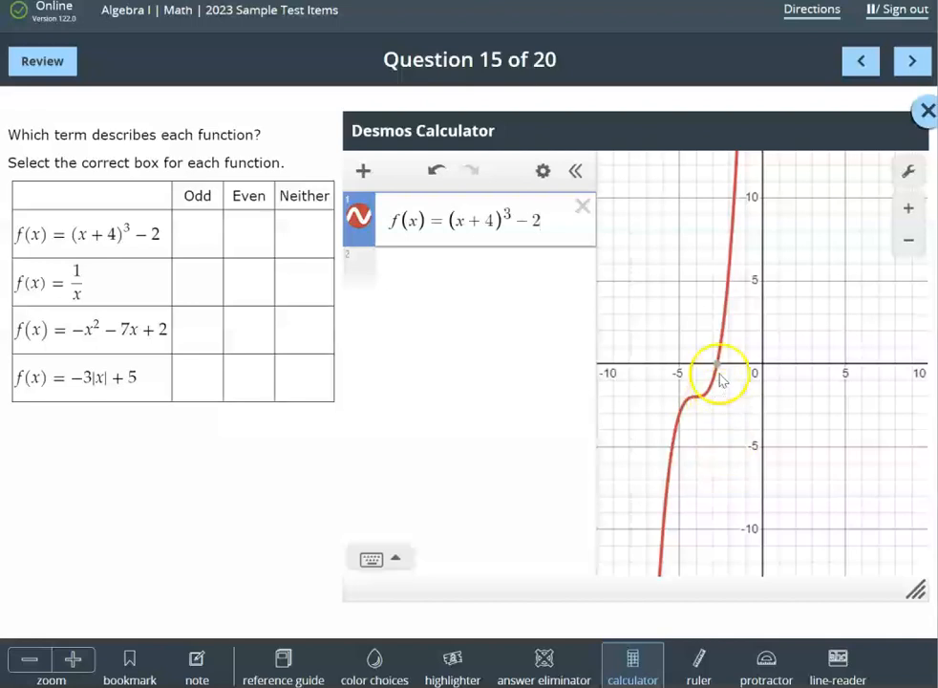
Label the graph's horizontal axis x and its vertical axis y
{"action": "left_click", "coordinate": [908, 172]}
{"action": "left_click", "coordinate": [796, 354]}
{"action": "type", "text": "x"}
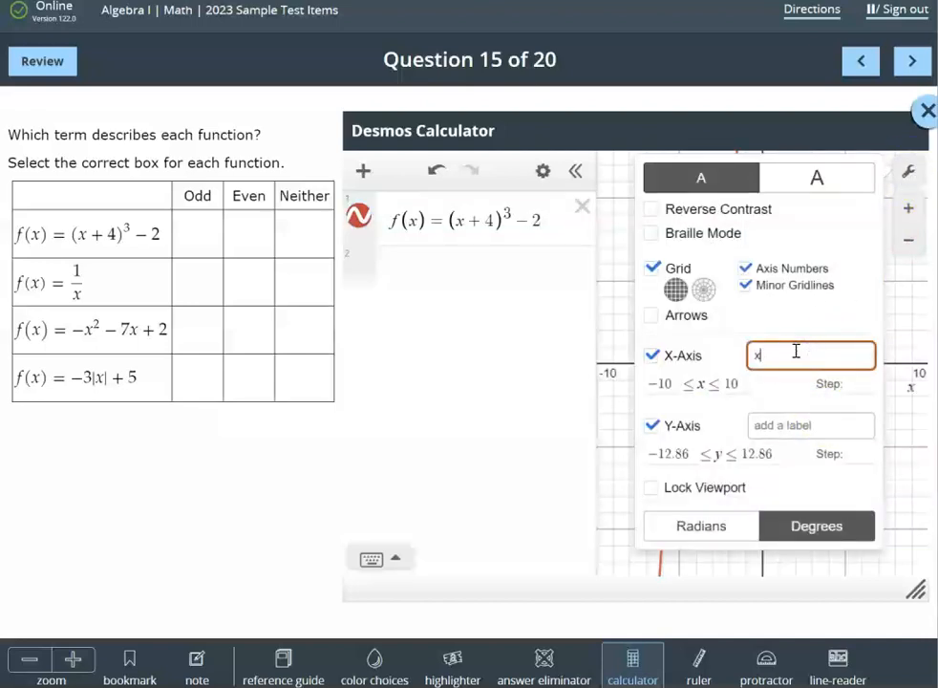
{"action": "left_click", "coordinate": [797, 426]}
{"action": "type", "text": "y"}
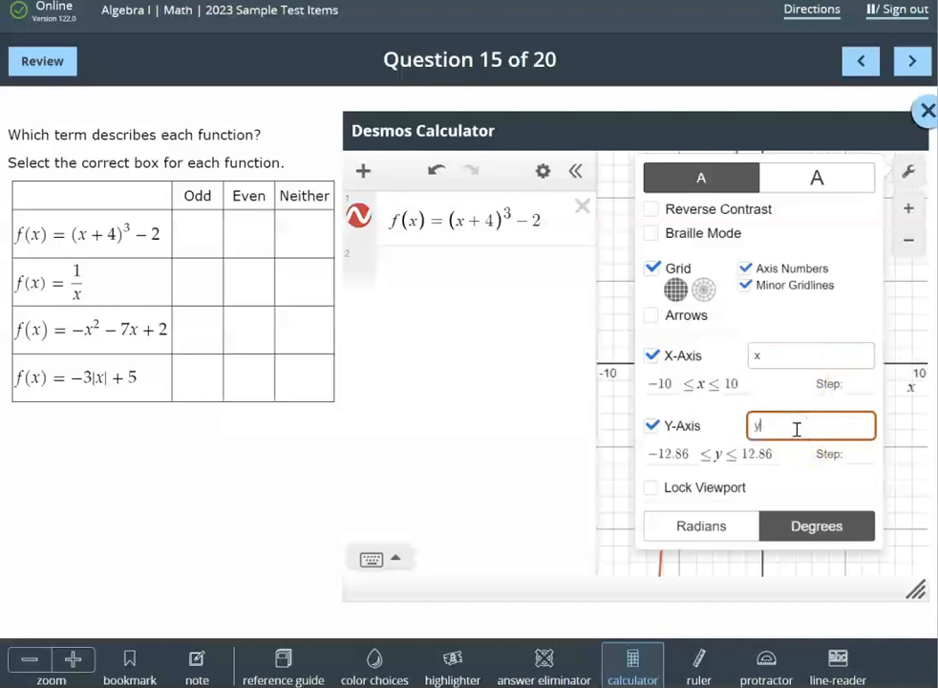
{"action": "left_click", "coordinate": [622, 517]}
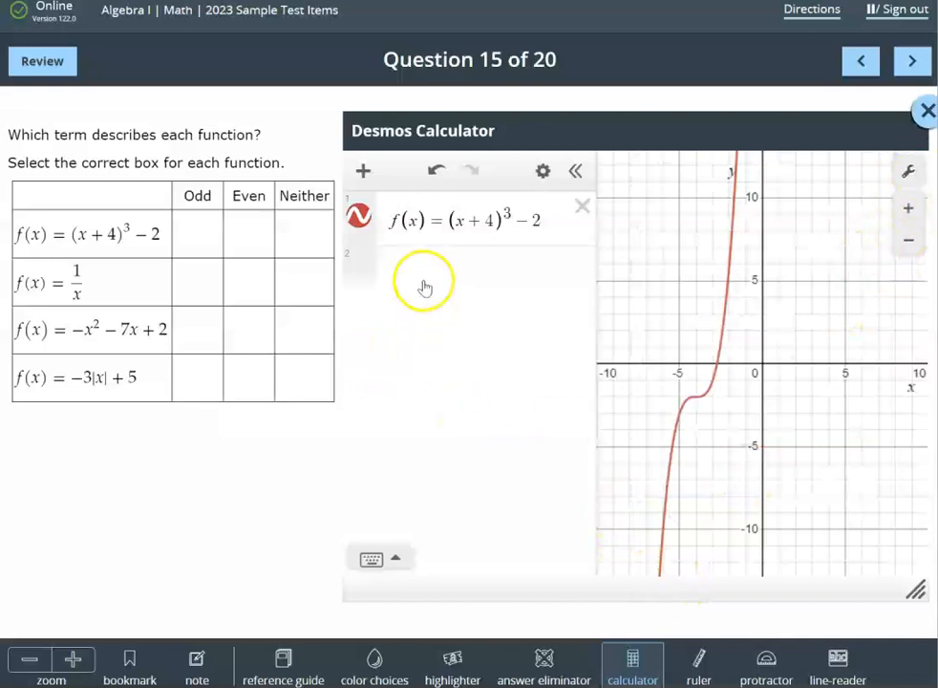
Graph f(−x) as the calculator's second expression
{"action": "left_click", "coordinate": [366, 260]}
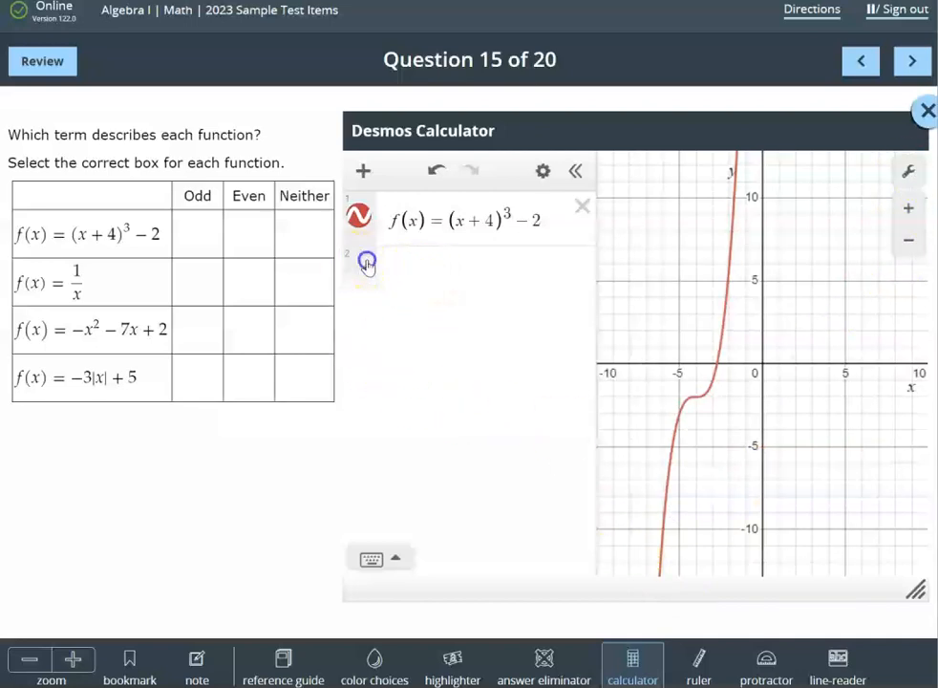
{"action": "left_click", "coordinate": [444, 269]}
{"action": "type", "text": "f(-"}
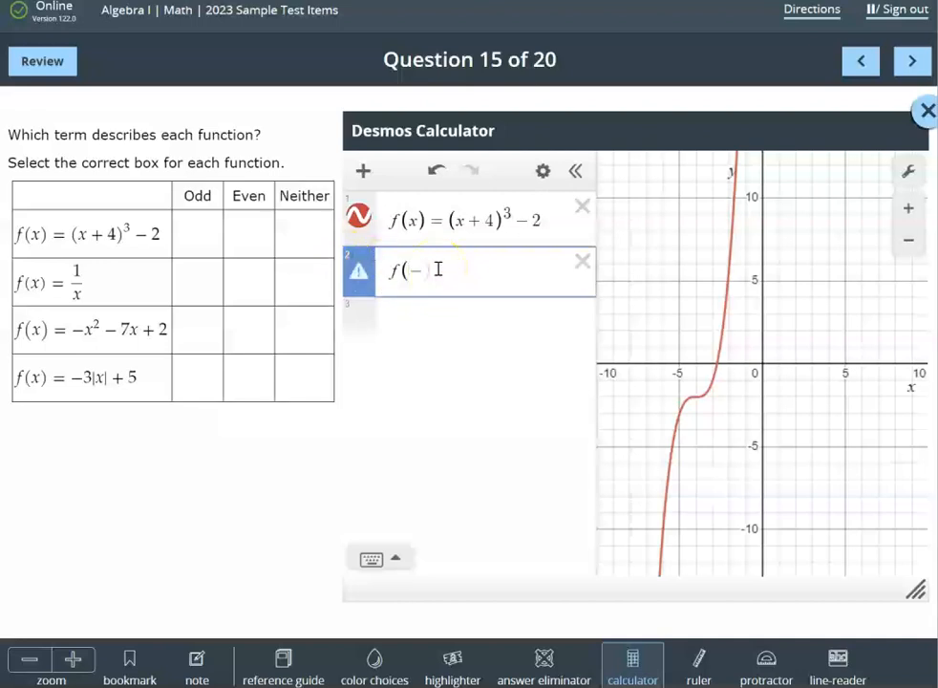
{"action": "type", "text": "x"}
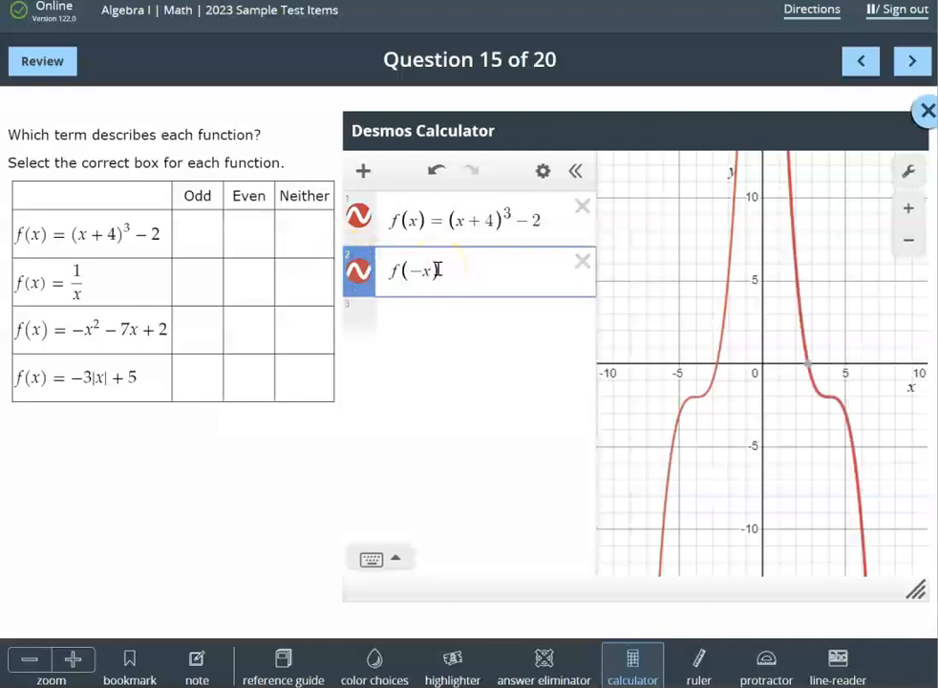
Change the color of the f(−x) curve to blue
{"action": "left_click", "coordinate": [359, 276]}
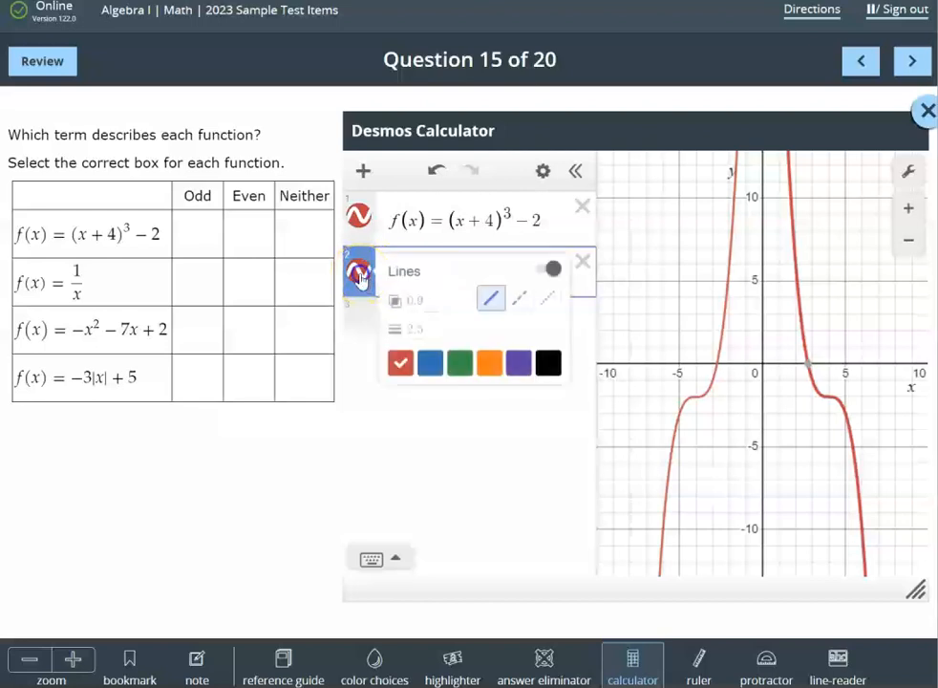
{"action": "left_click", "coordinate": [431, 364]}
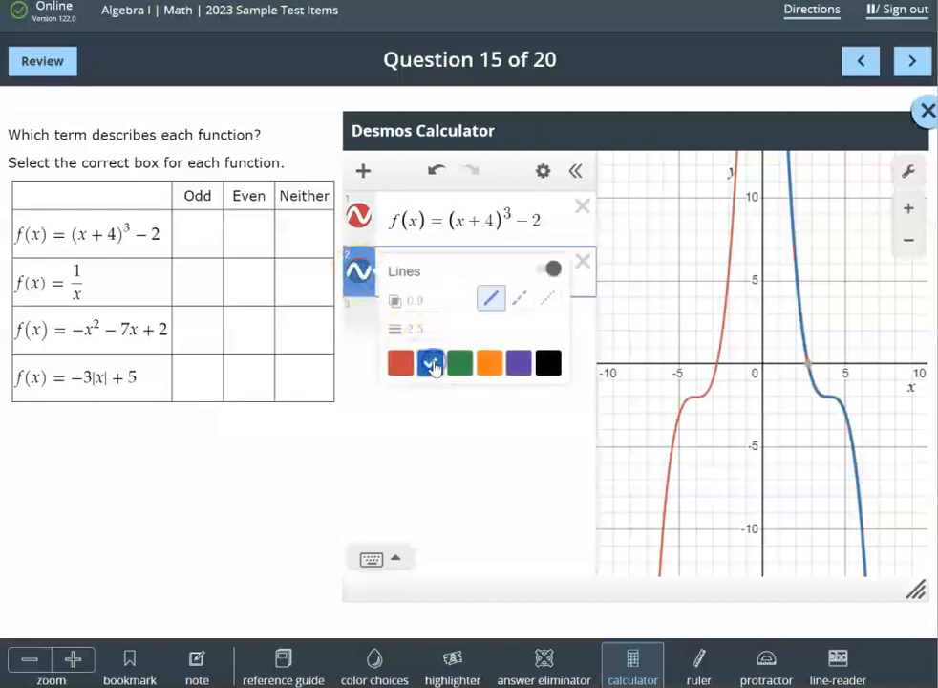
{"action": "left_click", "coordinate": [454, 474]}
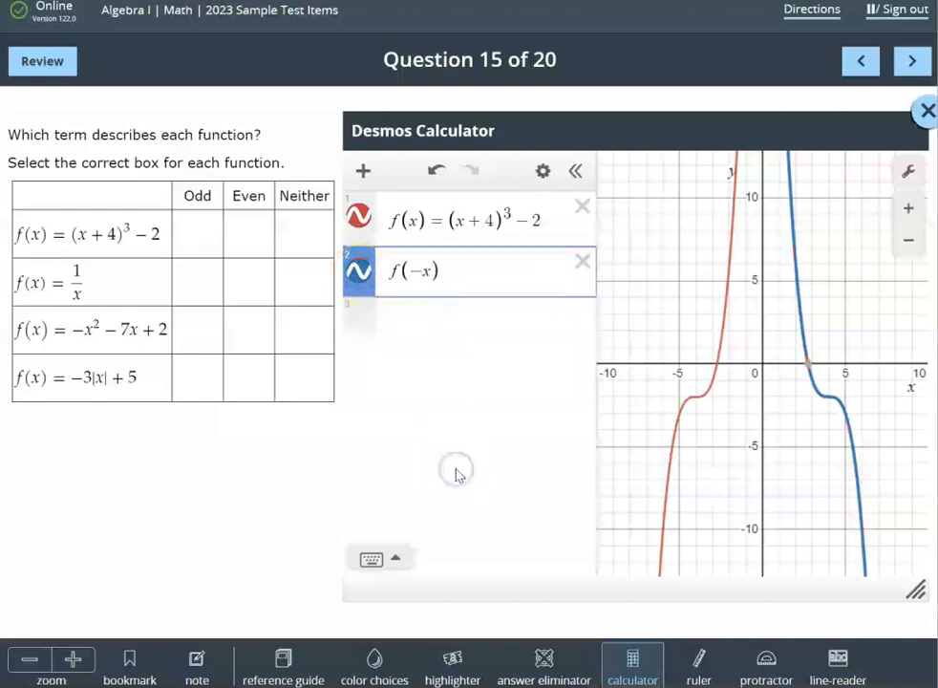
Change the color of the f(−x) curve to black
{"action": "left_click", "coordinate": [361, 274]}
{"action": "left_click", "coordinate": [550, 370]}
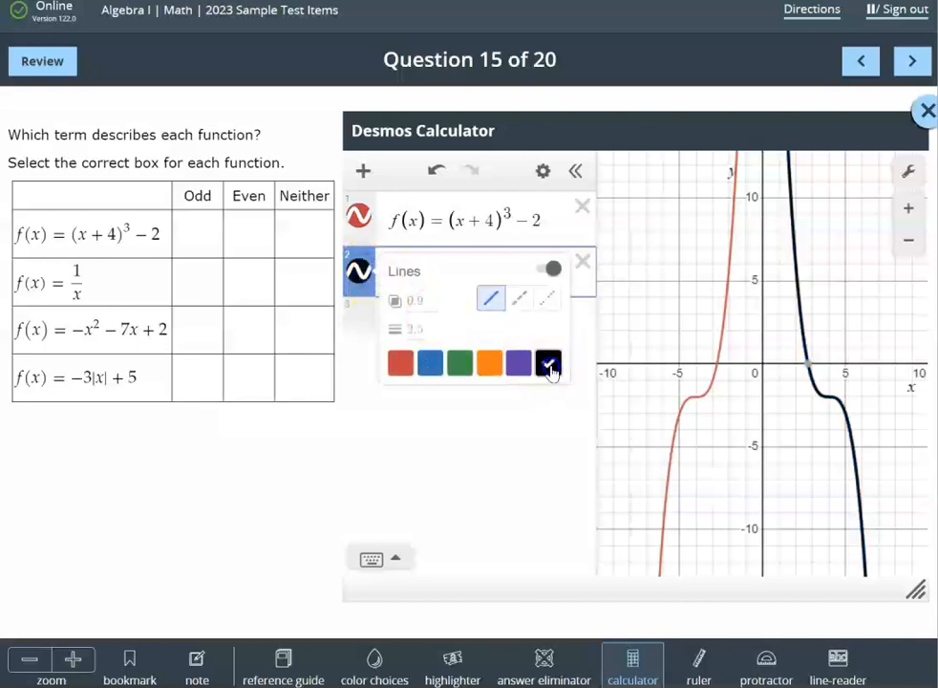
{"action": "left_click", "coordinate": [530, 452]}
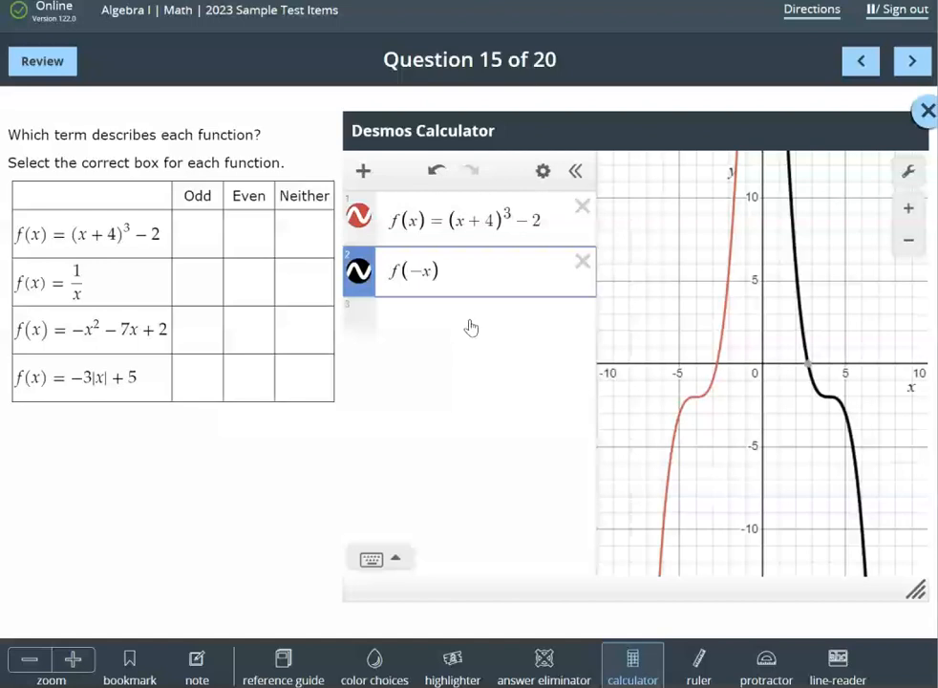
Graph −f(−x) as the third expression and mark f(x) = (x + 4)^3 − 2 as Neither in the answer table
{"action": "left_click", "coordinate": [407, 320]}
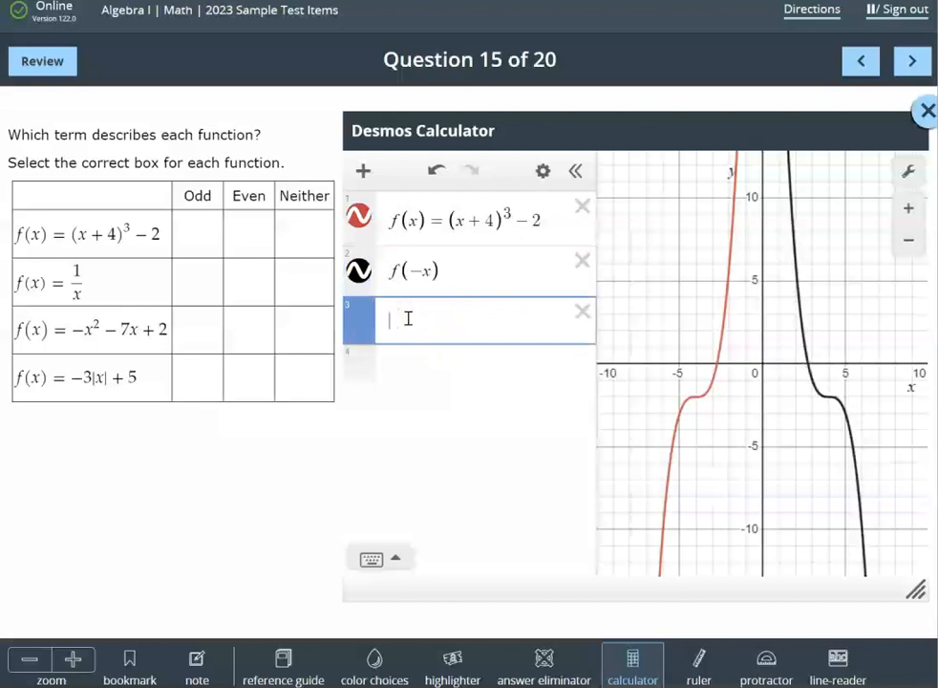
{"action": "type", "text": "-f(-x)"}
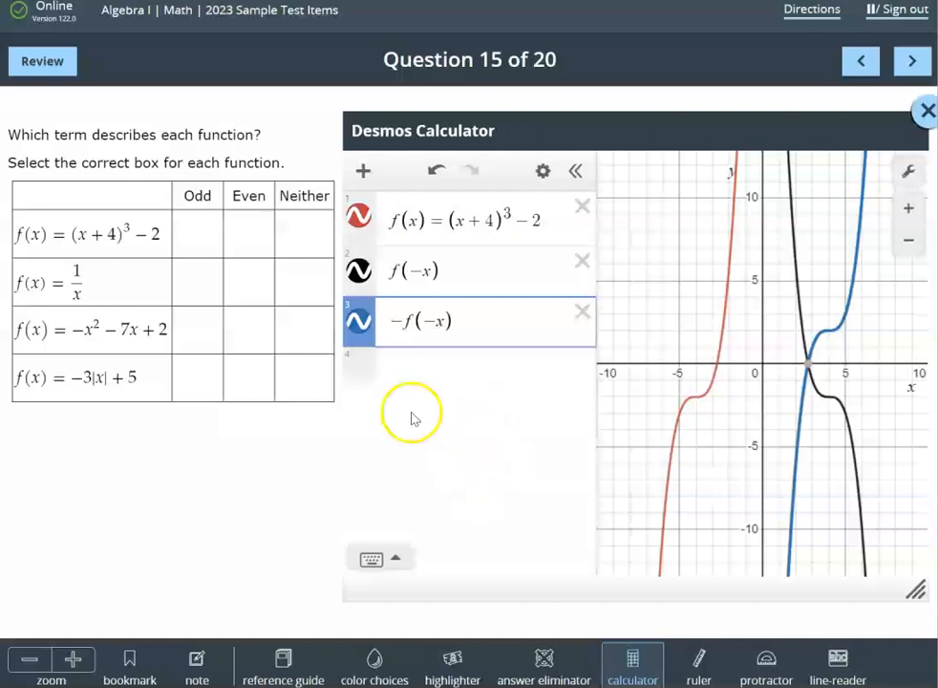
{"action": "left_click", "coordinate": [302, 236]}
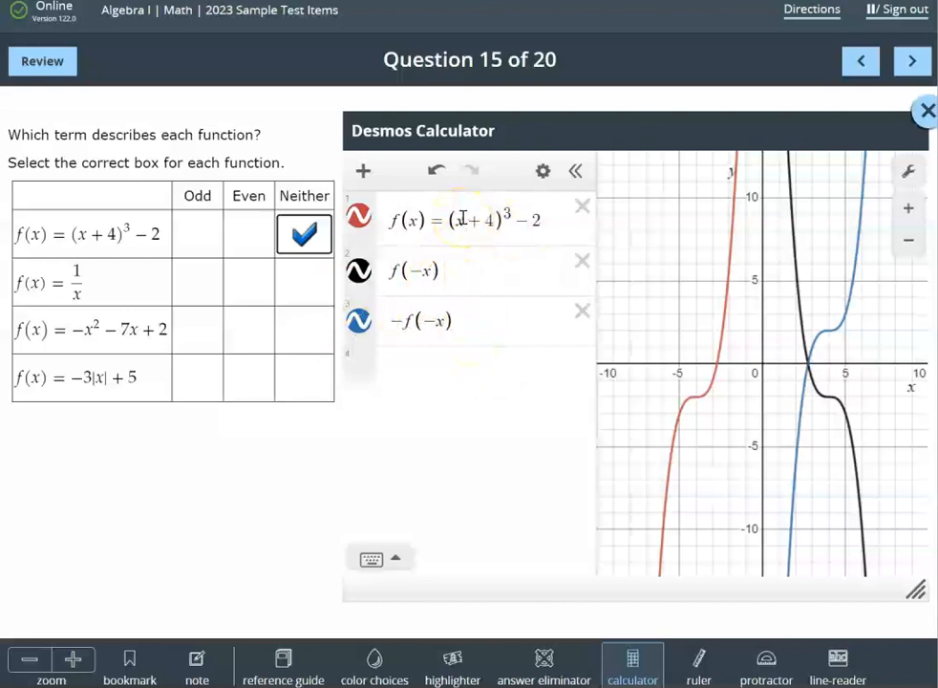
Replace the function in the first expression with f(x) = 1/x
{"action": "double_click", "coordinate": [543, 218]}
{"action": "left_click_drag", "start_coordinate": [490, 222], "coordinate": [457, 220]}
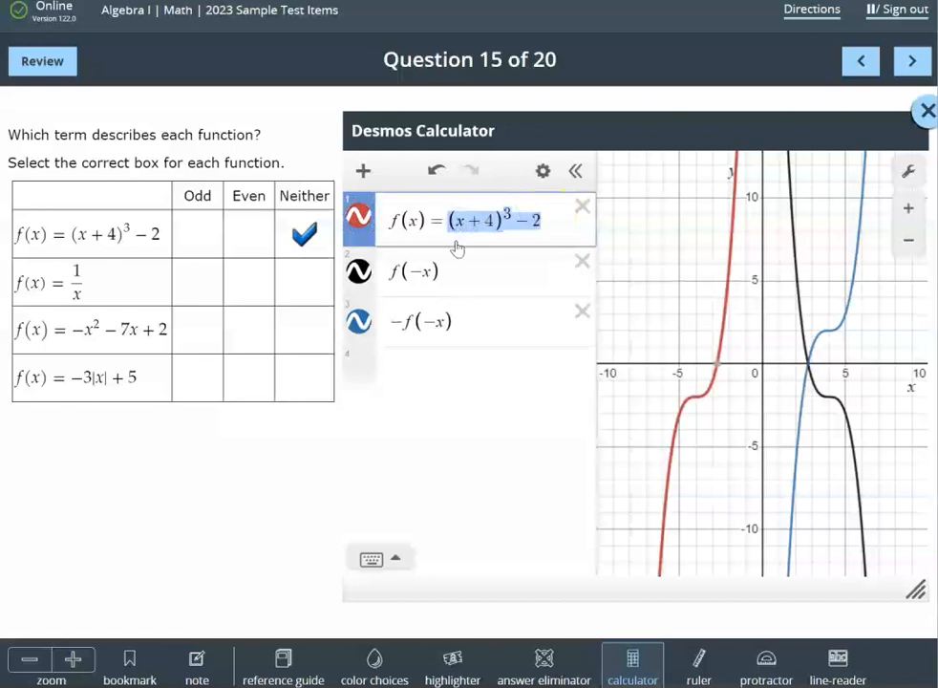
{"action": "type", "text": "1"}
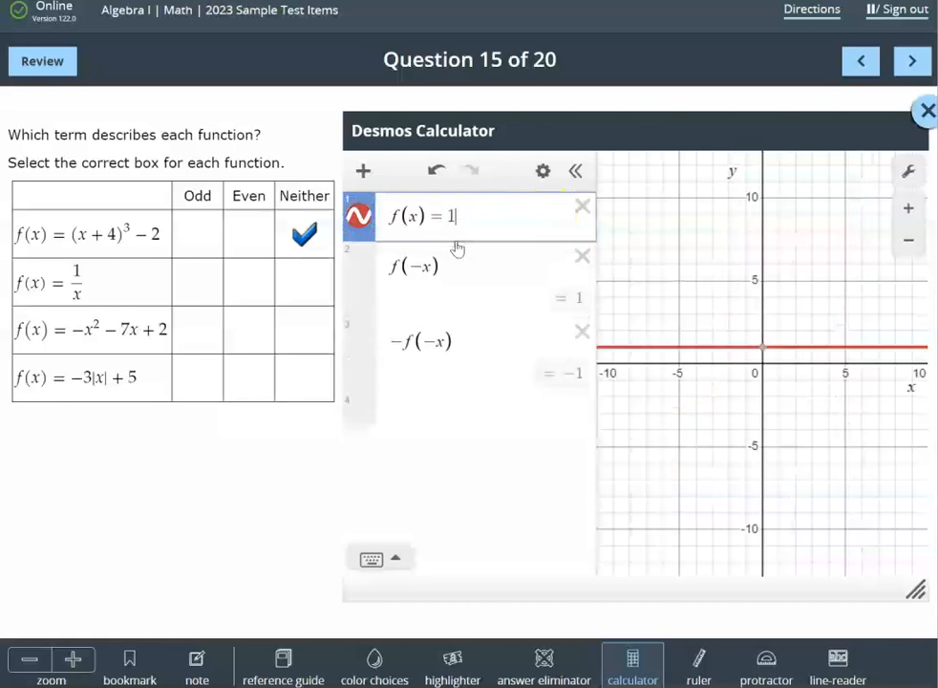
{"action": "type", "text": "/x"}
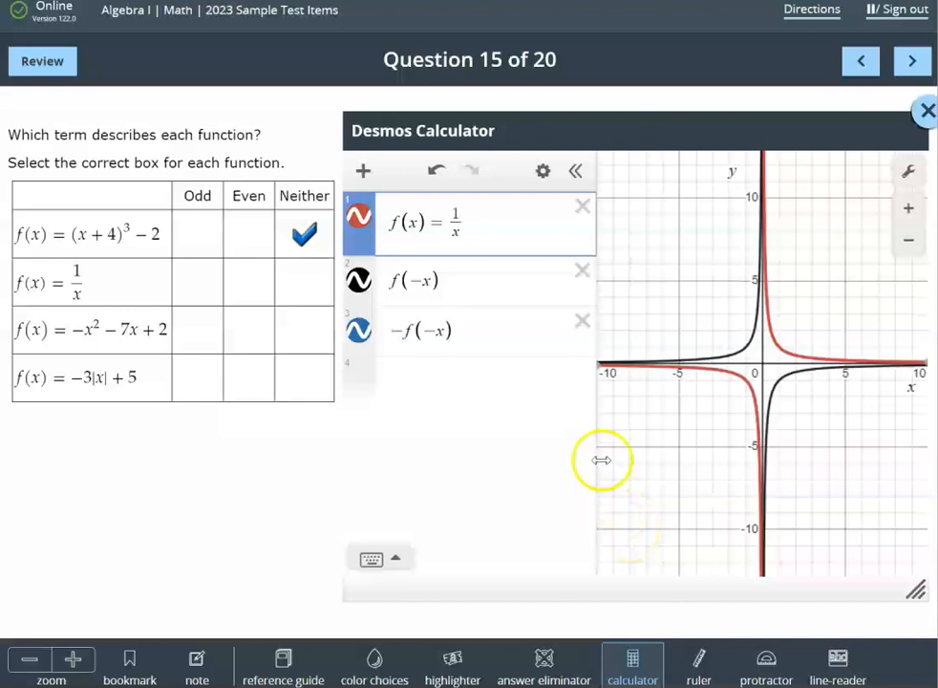
Hide the f(−x) and −f(−x) curves, briefly showing f(−x) again to compare it with f(x) = 1/x
{"action": "left_click", "coordinate": [359, 329]}
{"action": "left_click", "coordinate": [360, 280]}
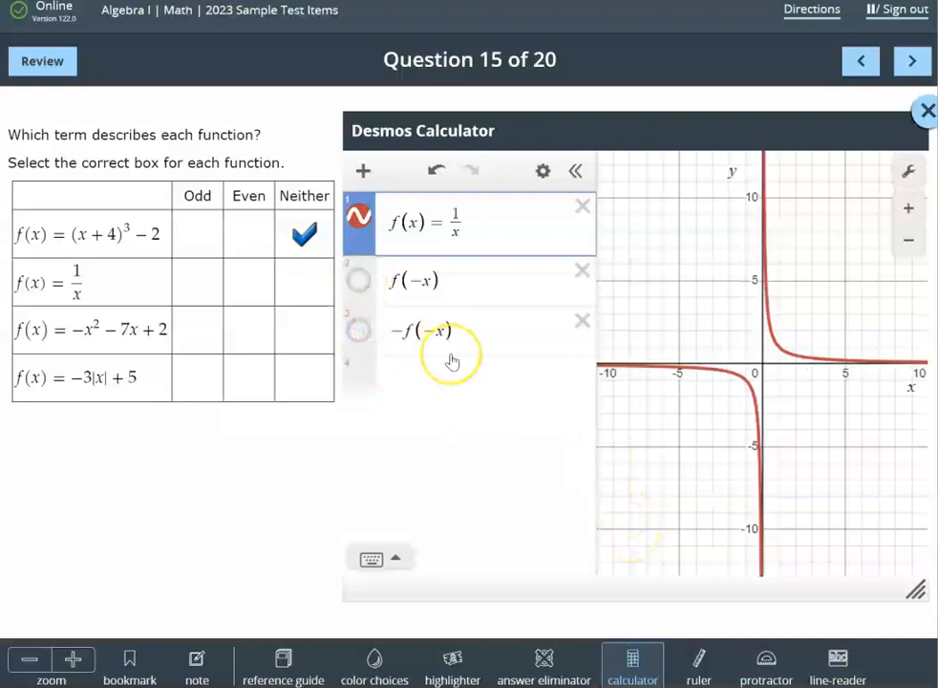
{"action": "left_click", "coordinate": [357, 280]}
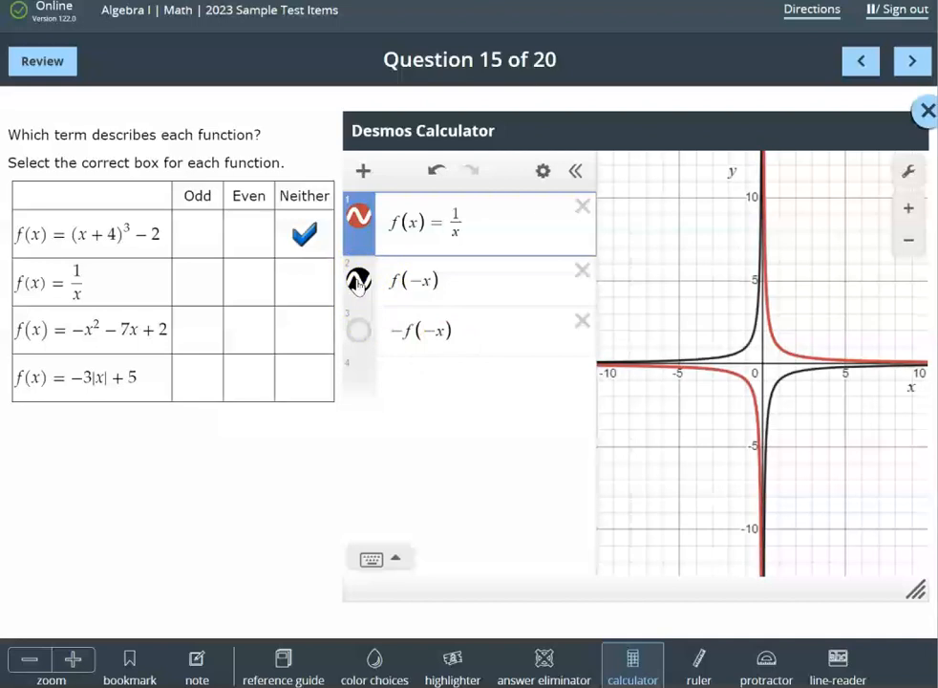
{"action": "left_click", "coordinate": [358, 281]}
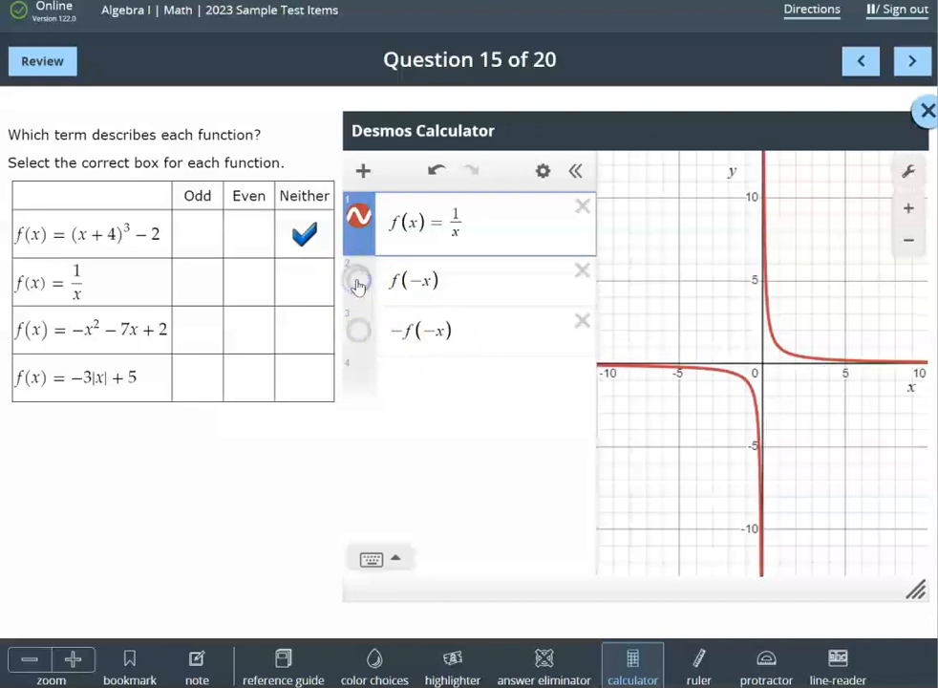
Compare the −f(−x) curve with f(x) by switching each one's visibility, and mark f(x) = 1/x as Odd in the answer table
{"action": "left_click", "coordinate": [358, 331]}
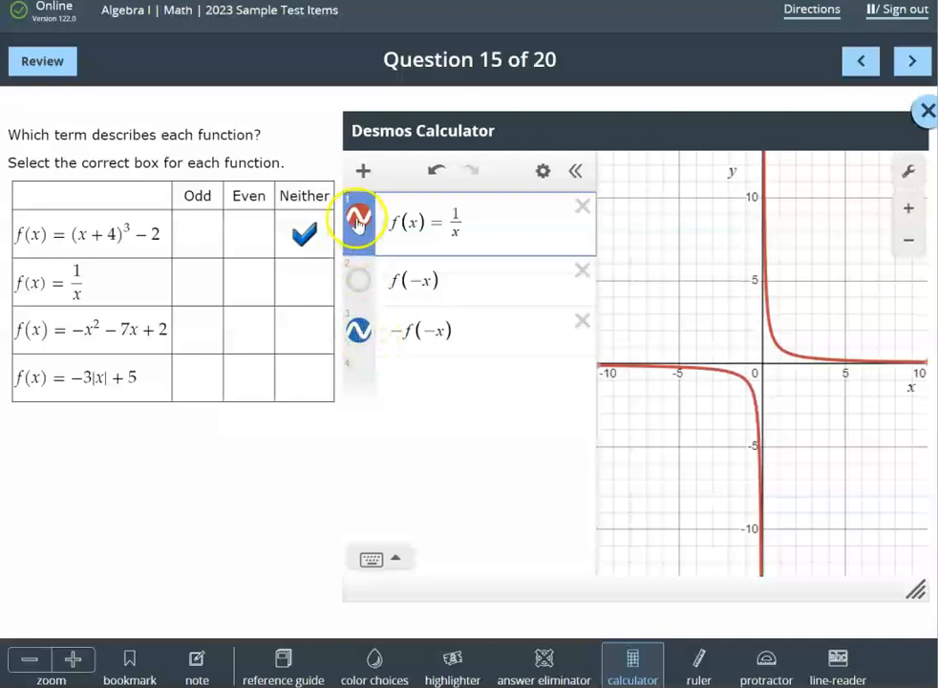
{"action": "left_click", "coordinate": [358, 218]}
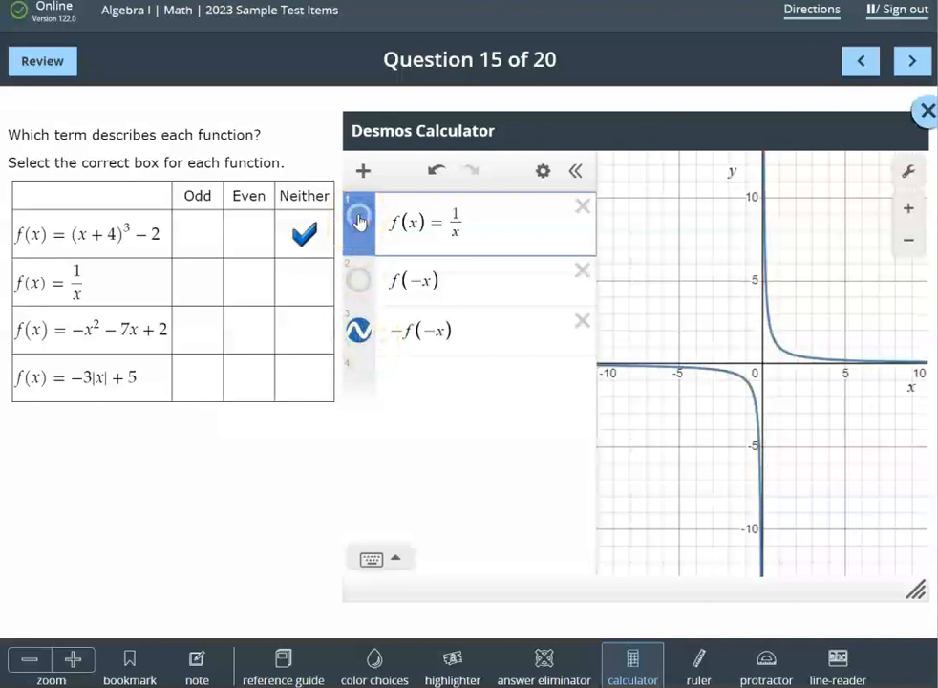
{"action": "left_click", "coordinate": [358, 218]}
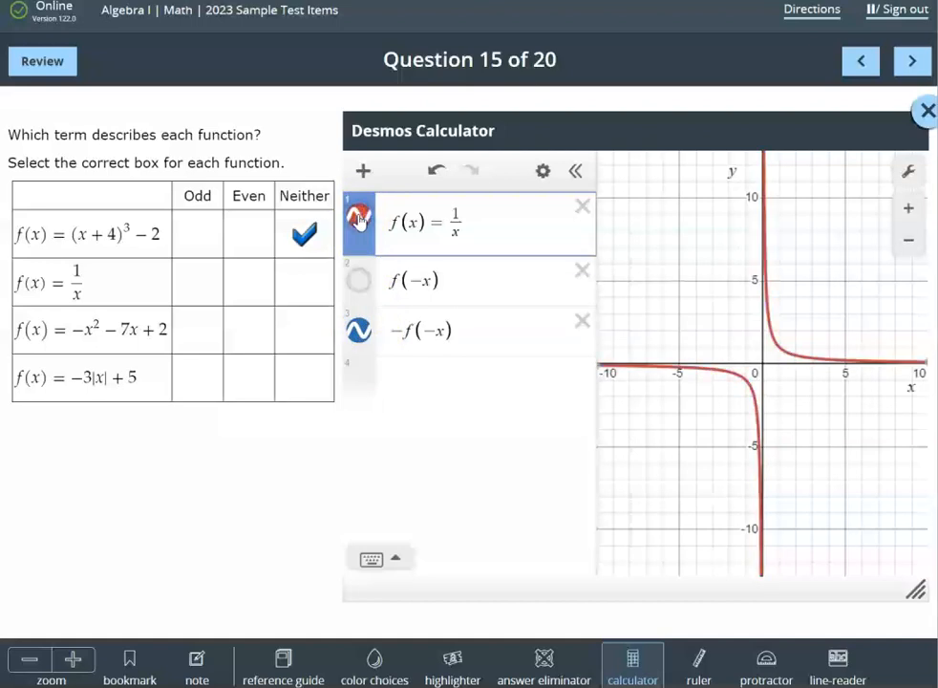
{"action": "left_click", "coordinate": [359, 330]}
{"action": "left_click", "coordinate": [359, 331]}
{"action": "left_click", "coordinate": [360, 219]}
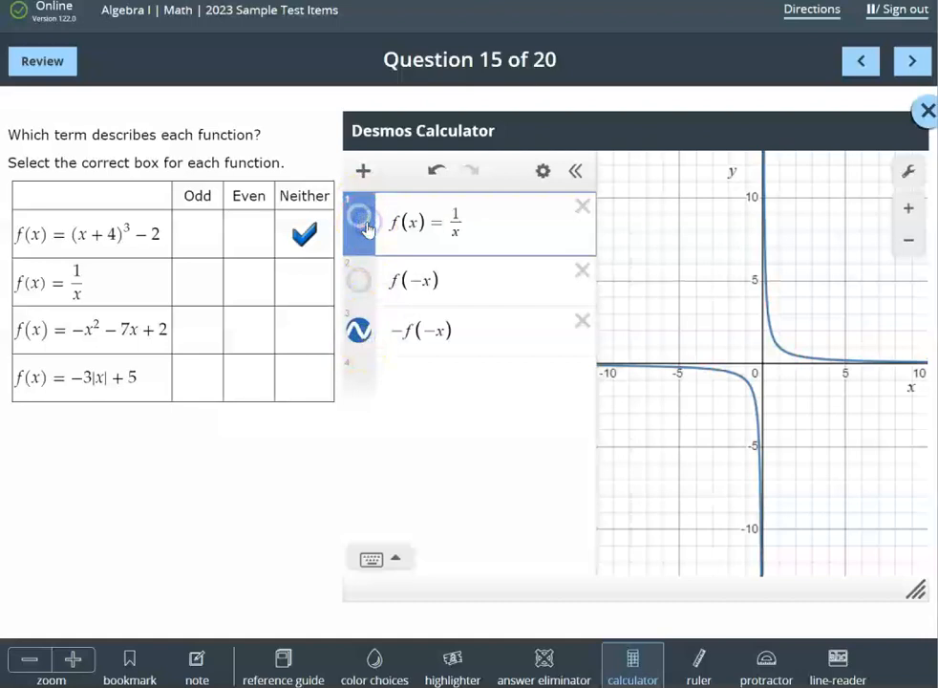
{"action": "left_click", "coordinate": [361, 220]}
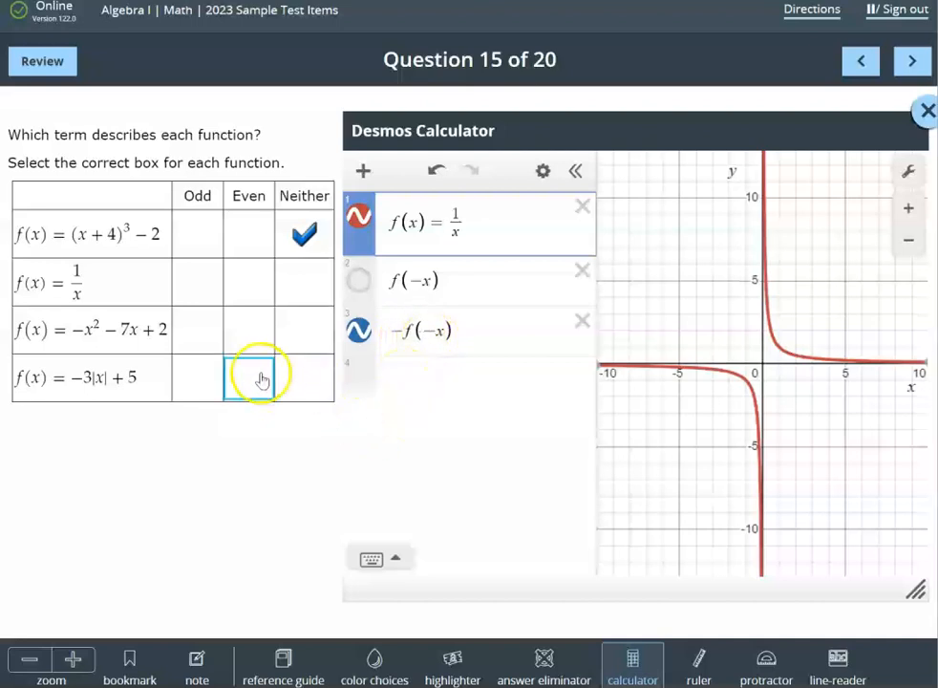
{"action": "left_click", "coordinate": [199, 286]}
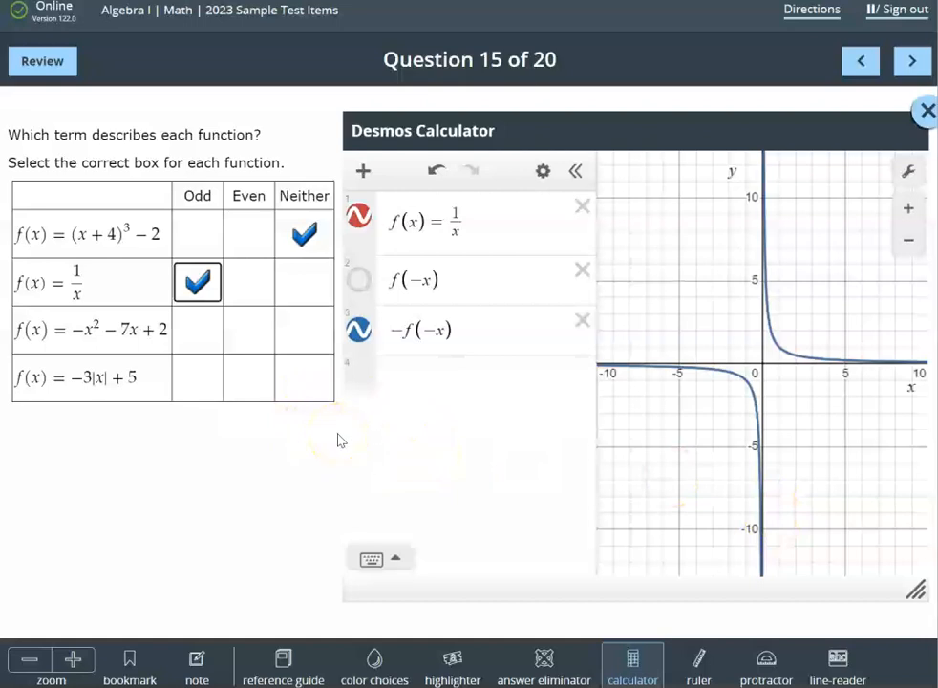
Hide the −f(−x) curve and redefine the first expression as f(x) = −x^2 − 7x + 2
{"action": "left_click", "coordinate": [359, 327]}
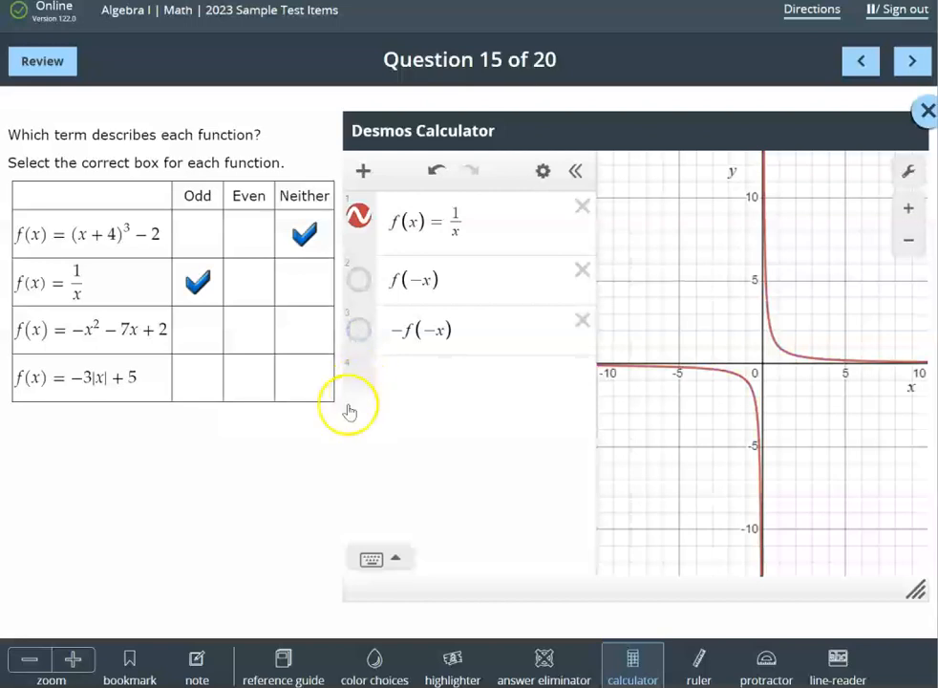
{"action": "double_click", "coordinate": [456, 215]}
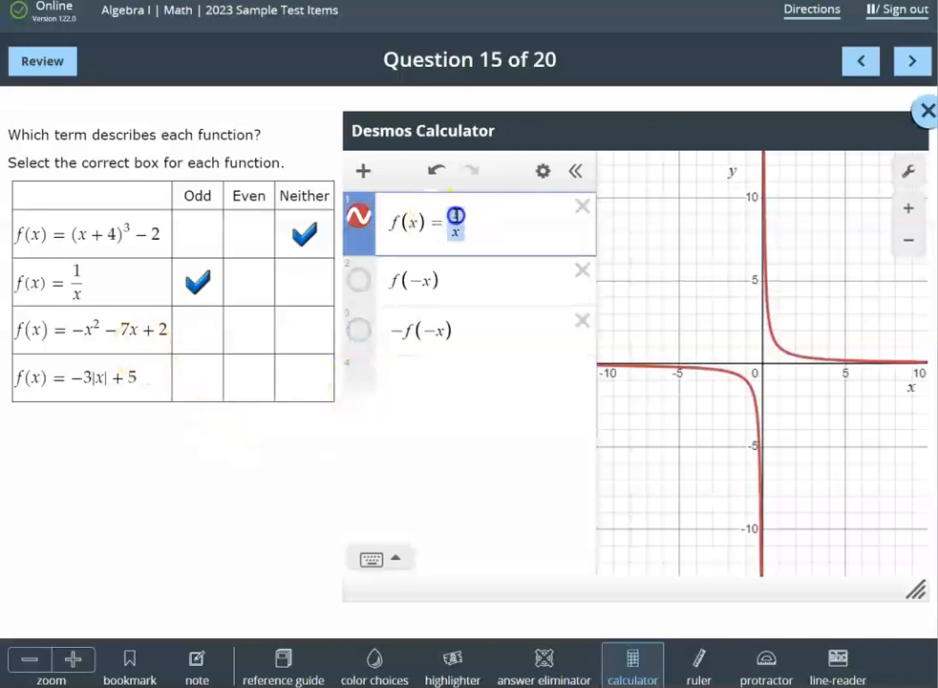
{"action": "type", "text": "-"}
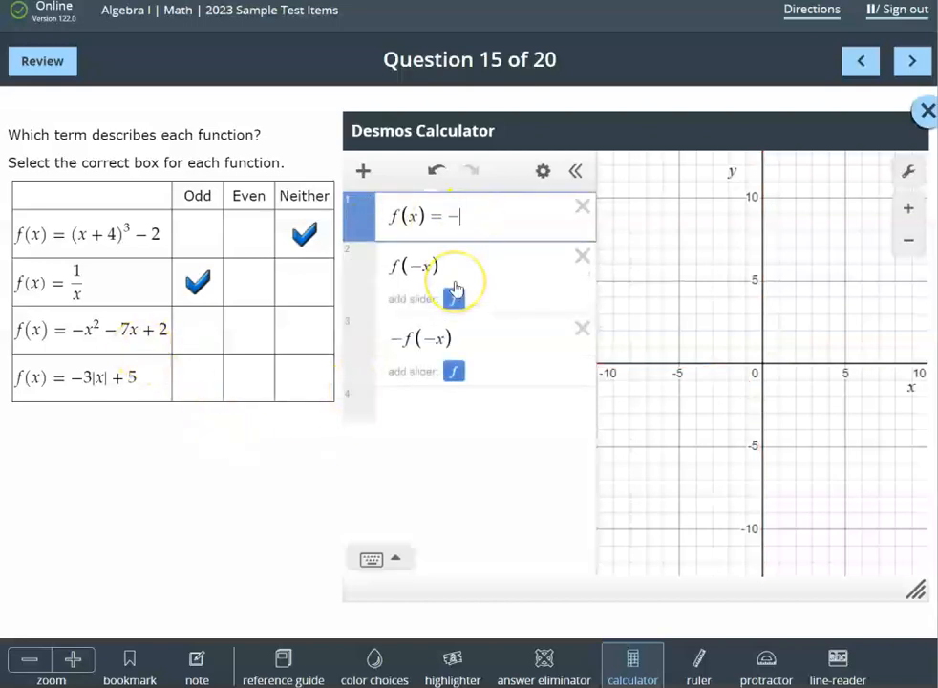
{"action": "type", "text": "x^2"}
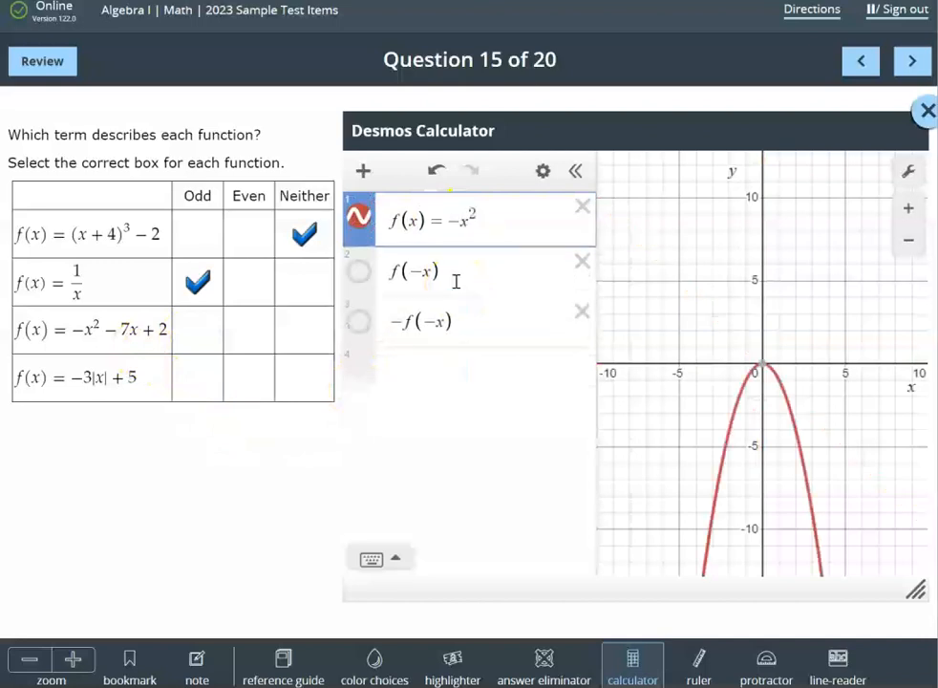
{"action": "key", "text": "Right"}
{"action": "type", "text": "-7x+"}
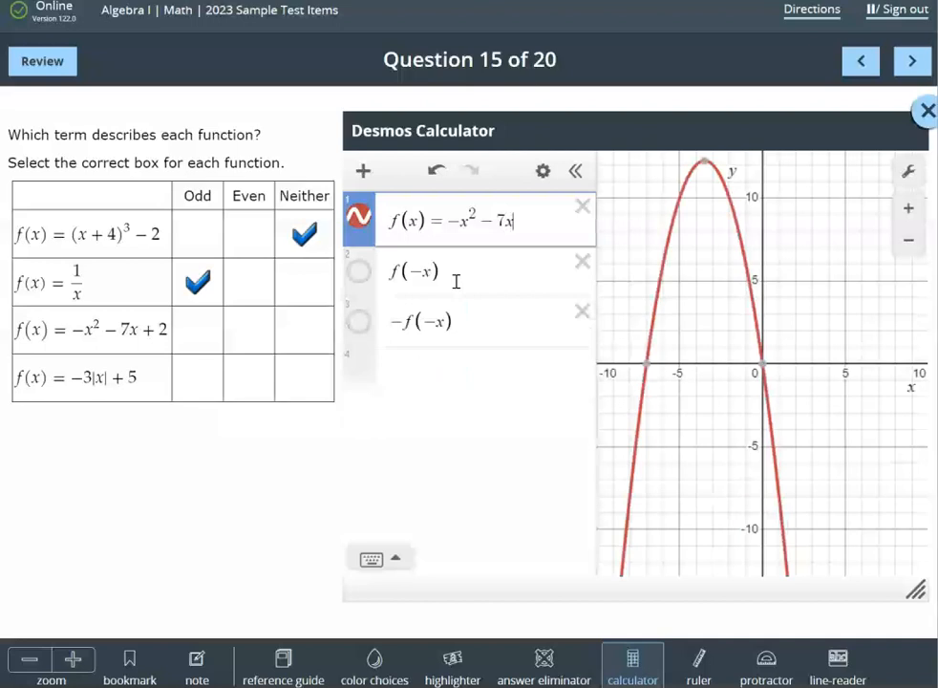
{"action": "type", "text": "2"}
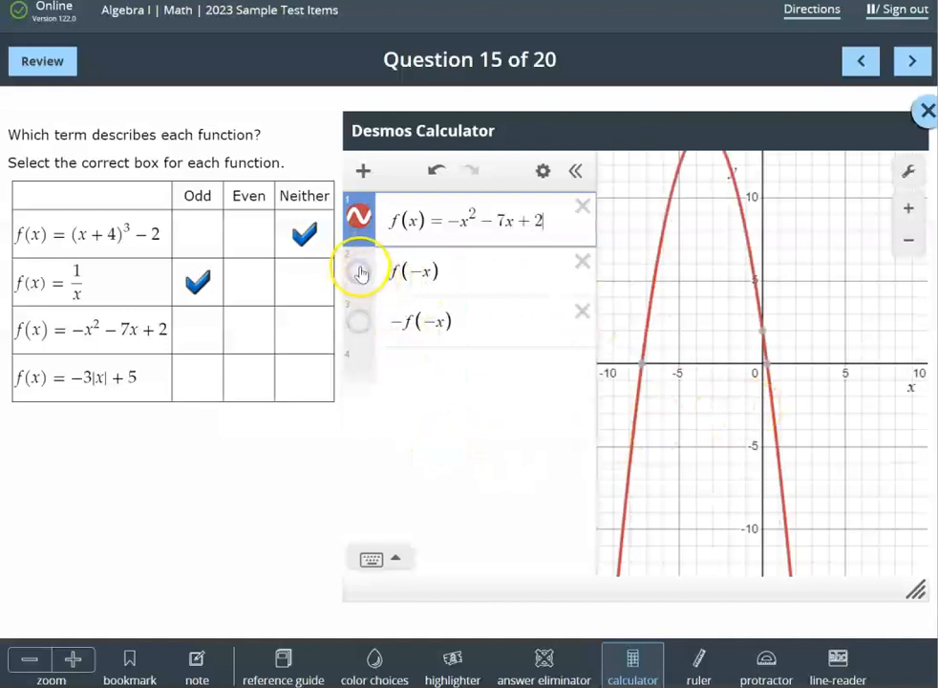
Compare f(x) with f(−x) and with −f(−x), showing one at a time, and mark f(x) = −x^2 − 7x + 2 as Neither
{"action": "left_click", "coordinate": [360, 272]}
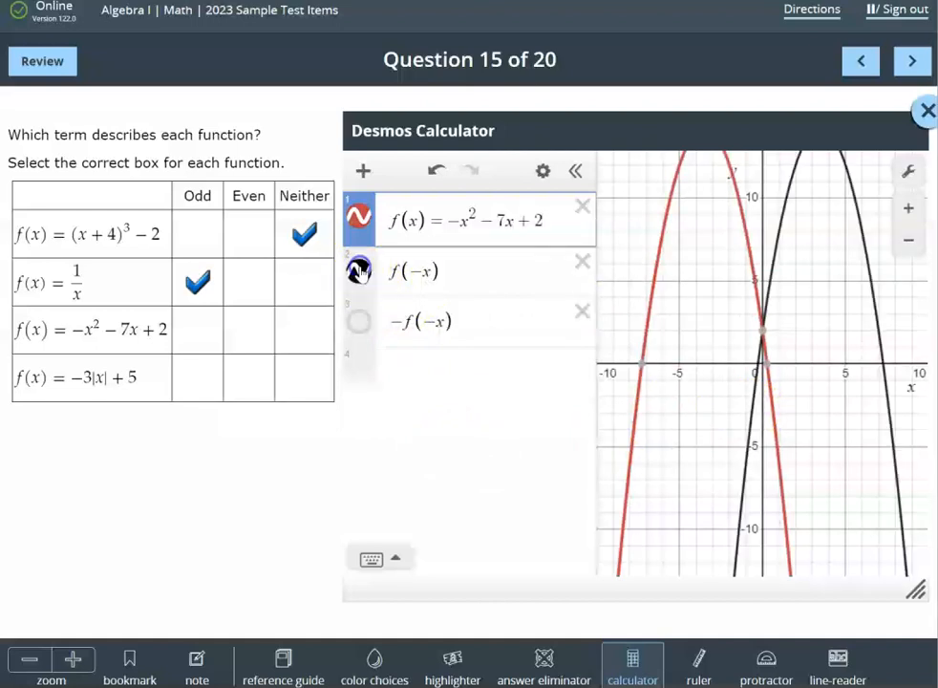
{"action": "left_click", "coordinate": [360, 272]}
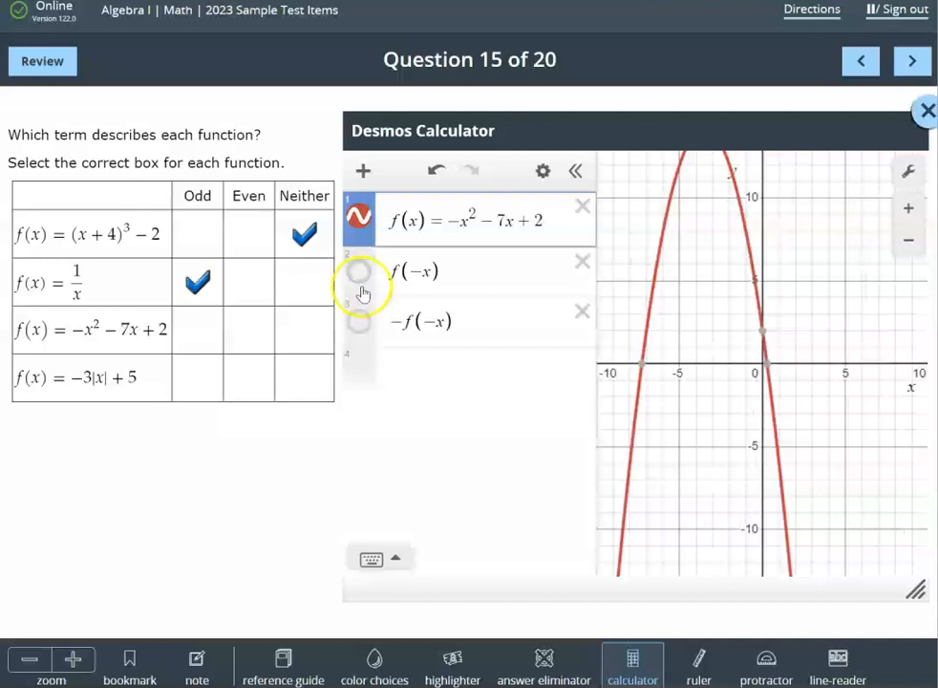
{"action": "left_click", "coordinate": [361, 322]}
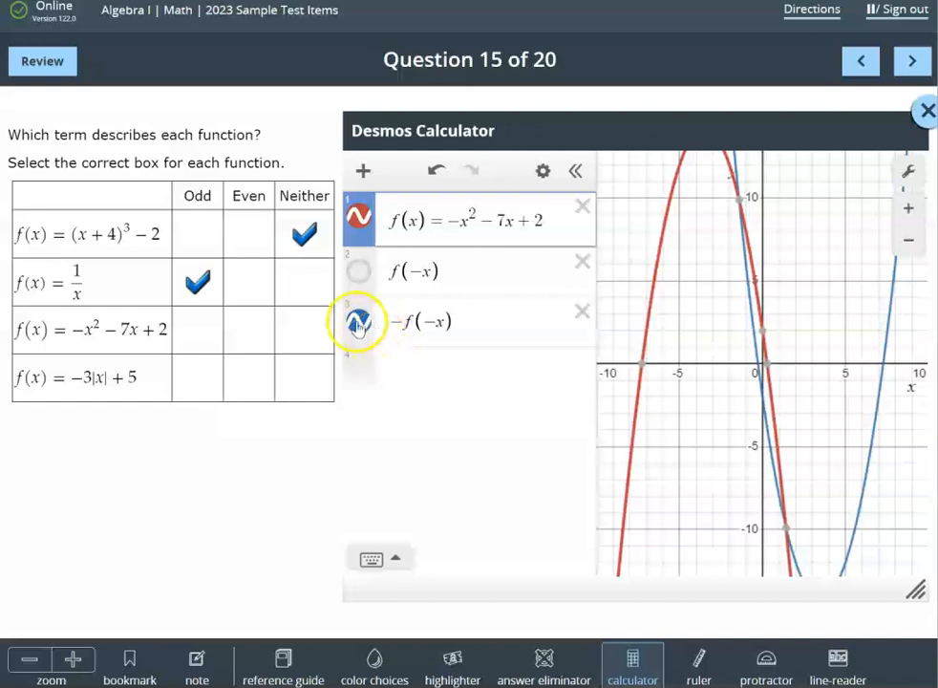
{"action": "left_click", "coordinate": [357, 323]}
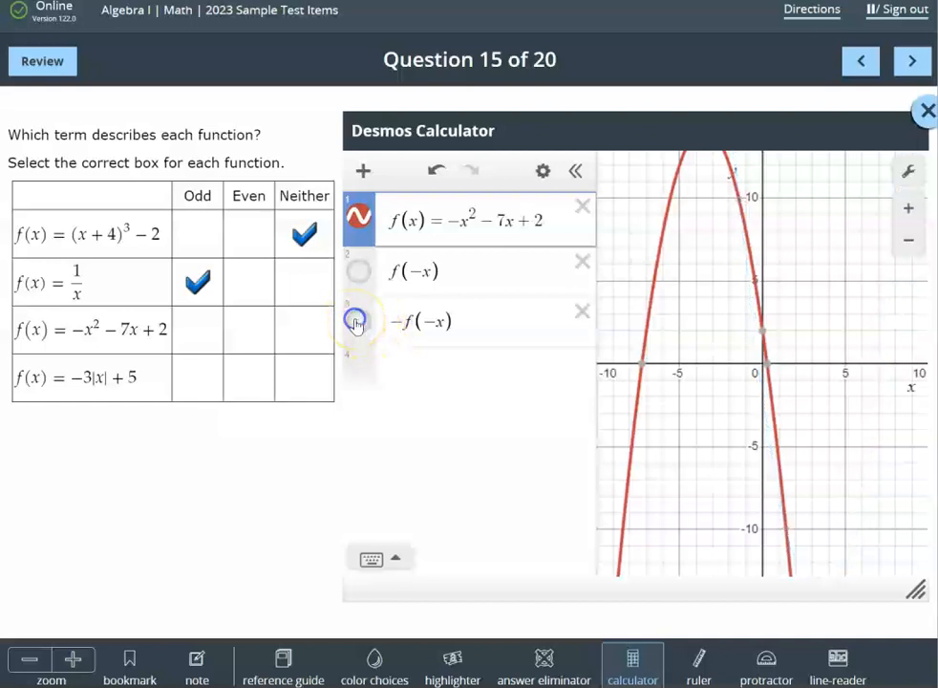
{"action": "left_click", "coordinate": [300, 331]}
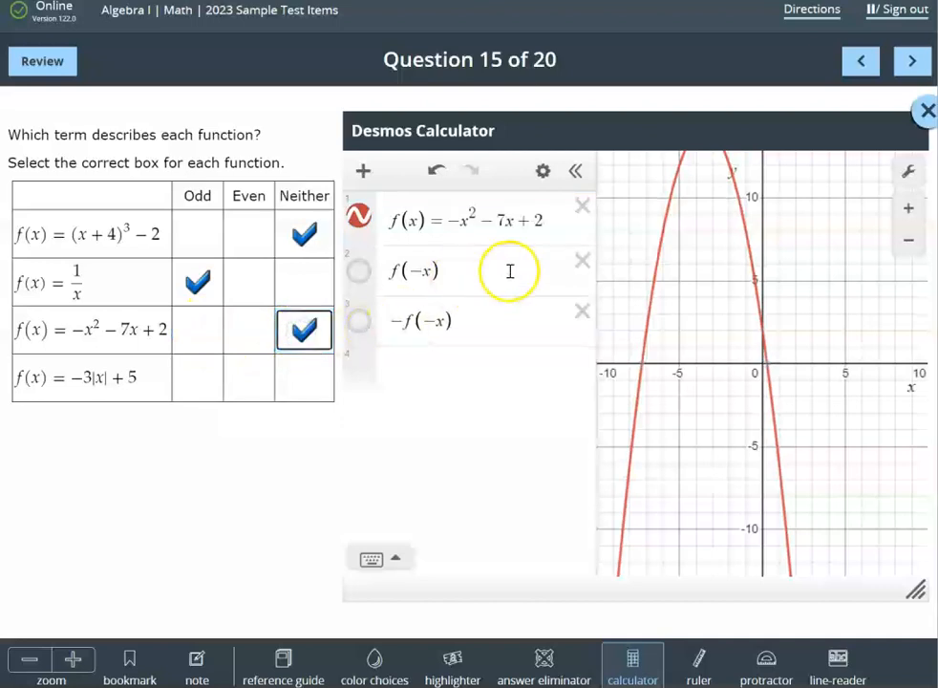
Replace the function in the first expression with f(x) = −3|x| + 5
{"action": "left_click_drag", "start_coordinate": [542, 220], "coordinate": [453, 220]}
{"action": "type", "text": "-3"}
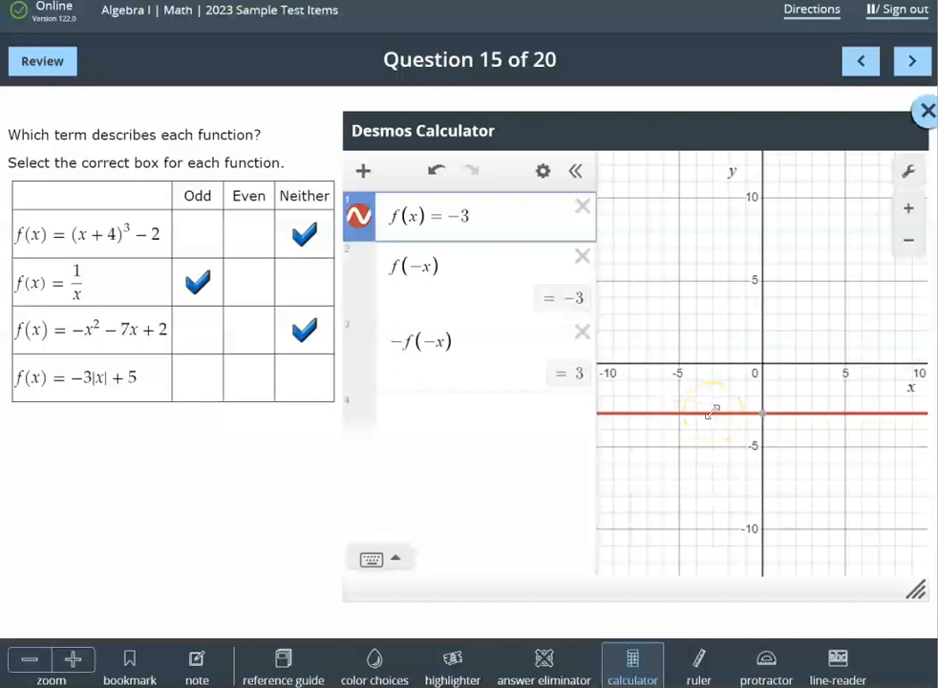
{"action": "type", "text": "|"}
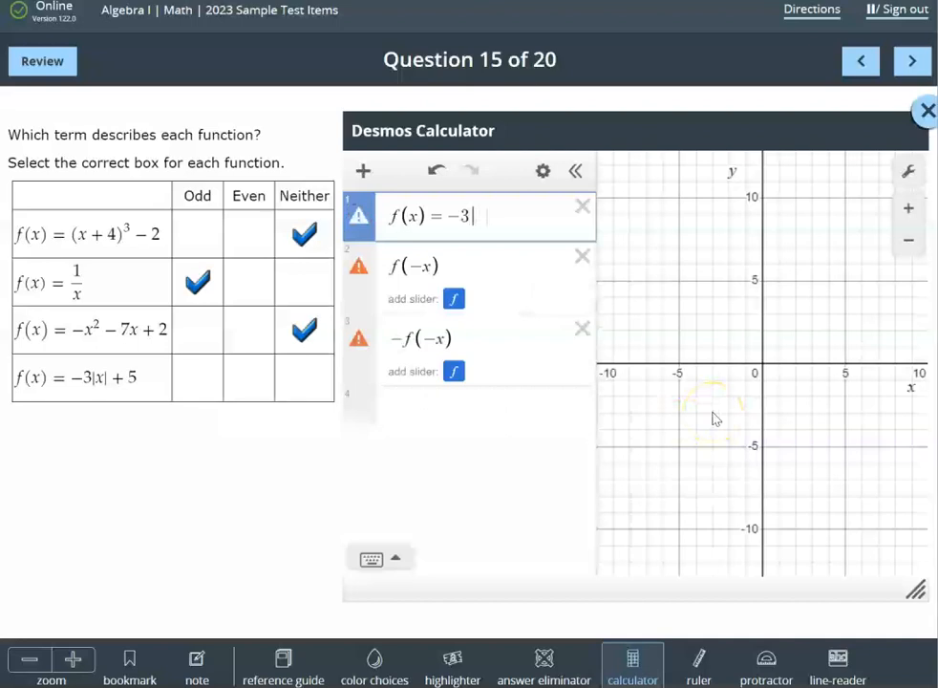
{"action": "type", "text": "x| "}
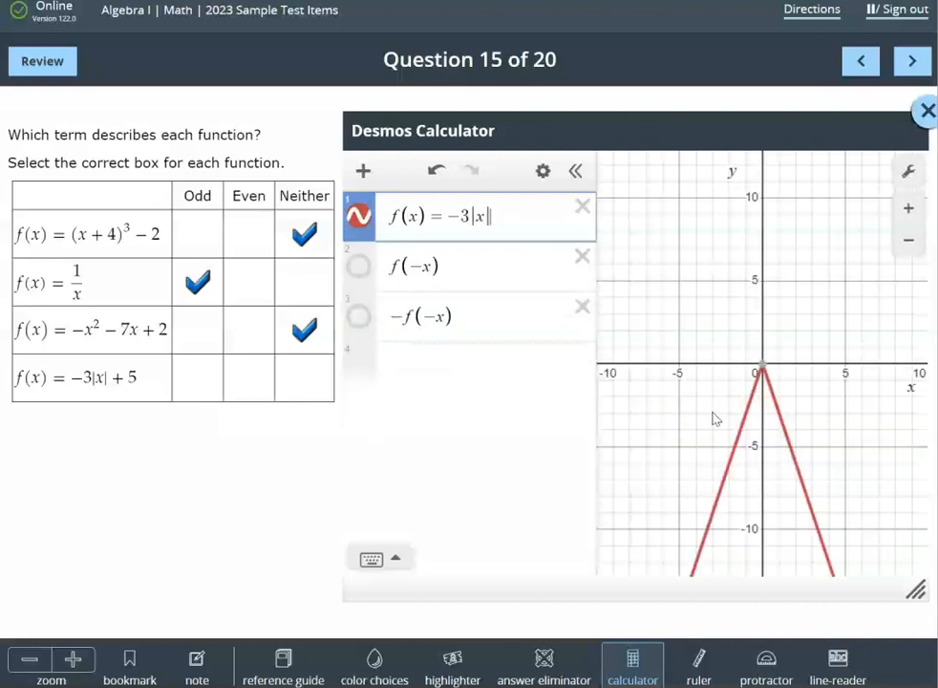
{"action": "type", "text": "+ 5"}
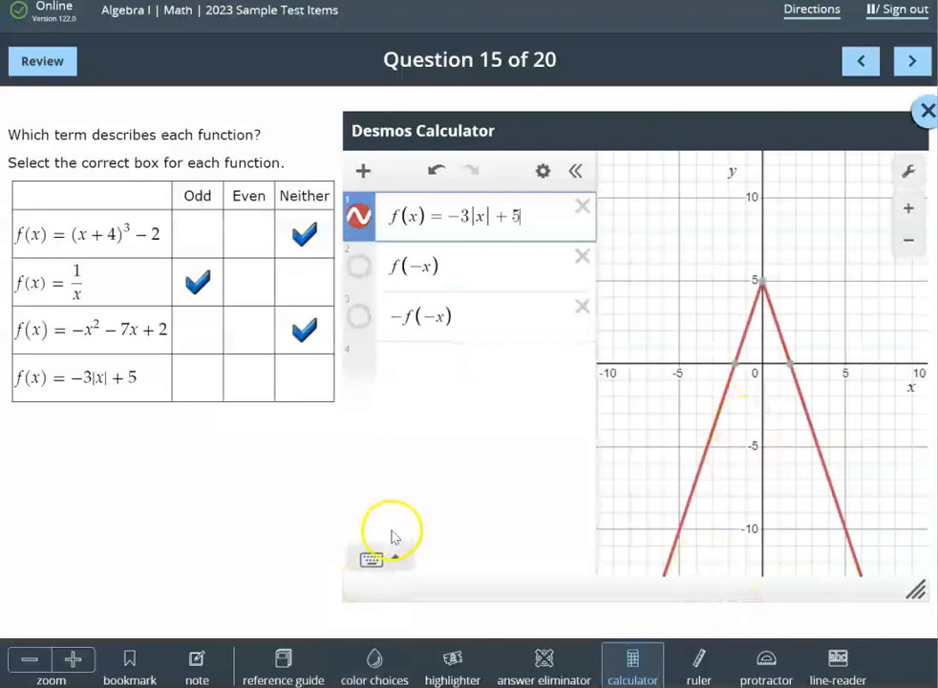
Show the f(−x) curve, compare it with f(x) by switching f(x) off and on, and mark f(x) = −3|x| + 5 as Even
{"action": "left_click", "coordinate": [359, 267]}
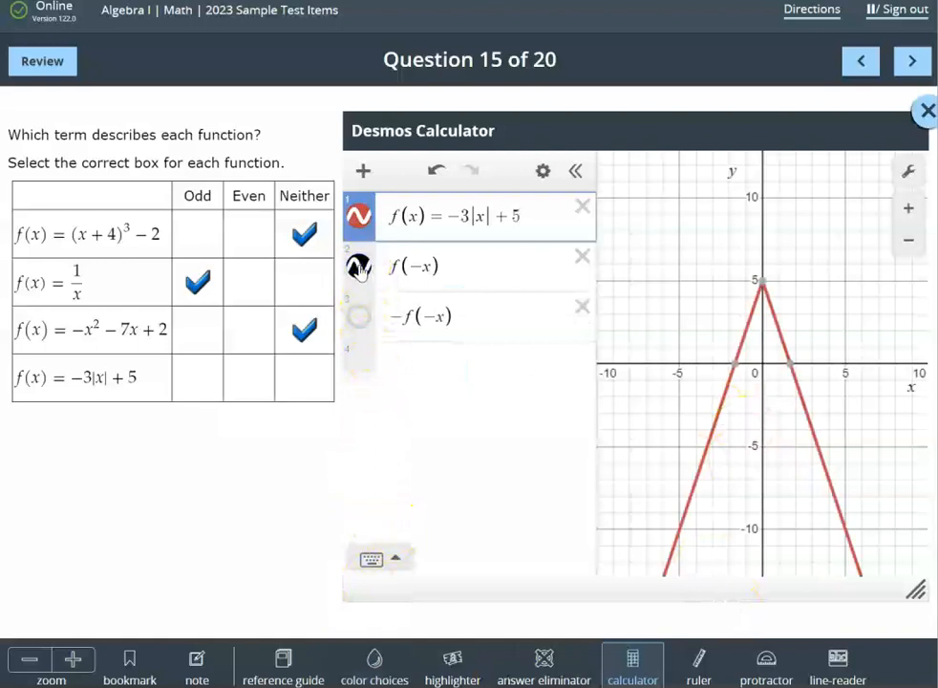
{"action": "left_click", "coordinate": [359, 215]}
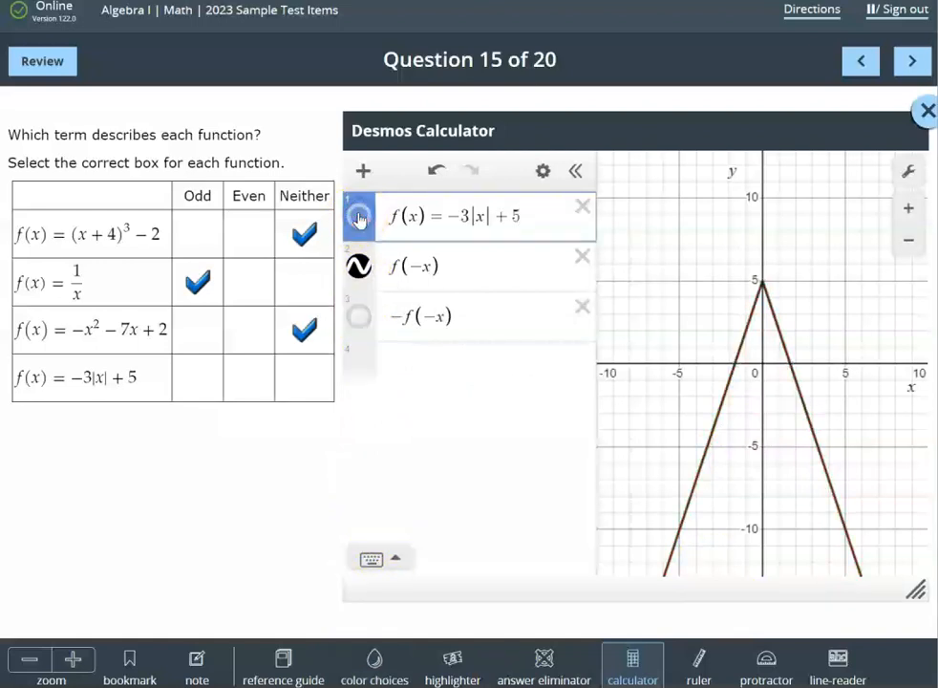
{"action": "left_click", "coordinate": [359, 218]}
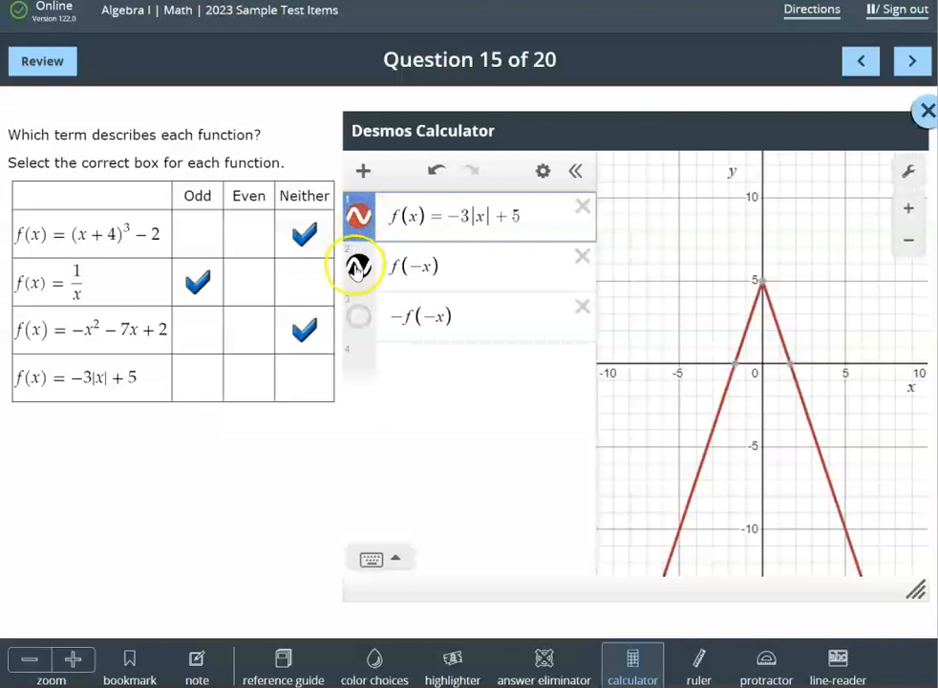
{"action": "left_click", "coordinate": [360, 216]}
{"action": "left_click", "coordinate": [360, 216]}
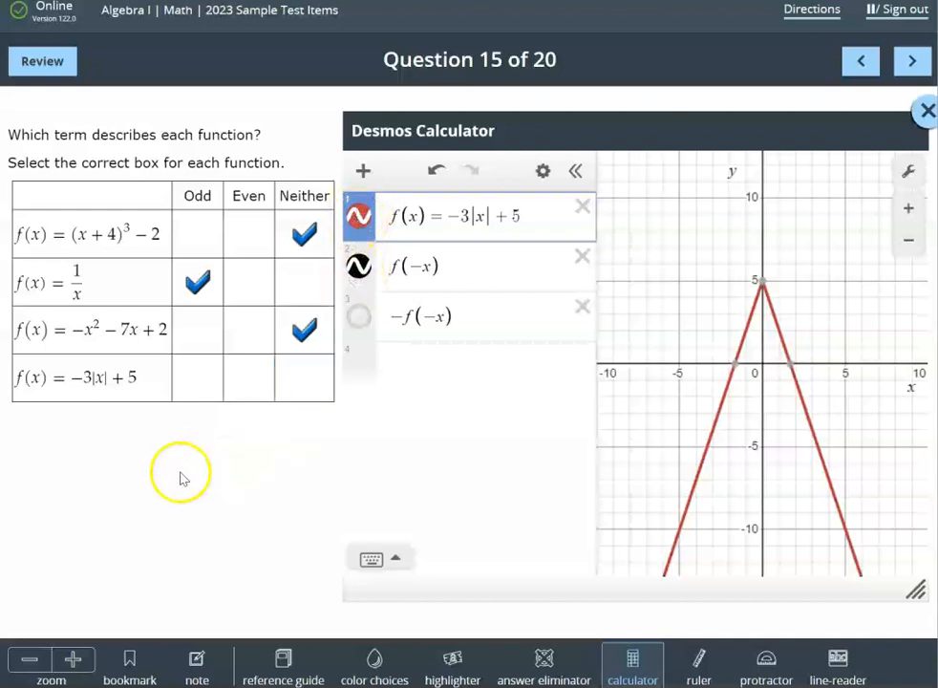
{"action": "left_click", "coordinate": [244, 385]}
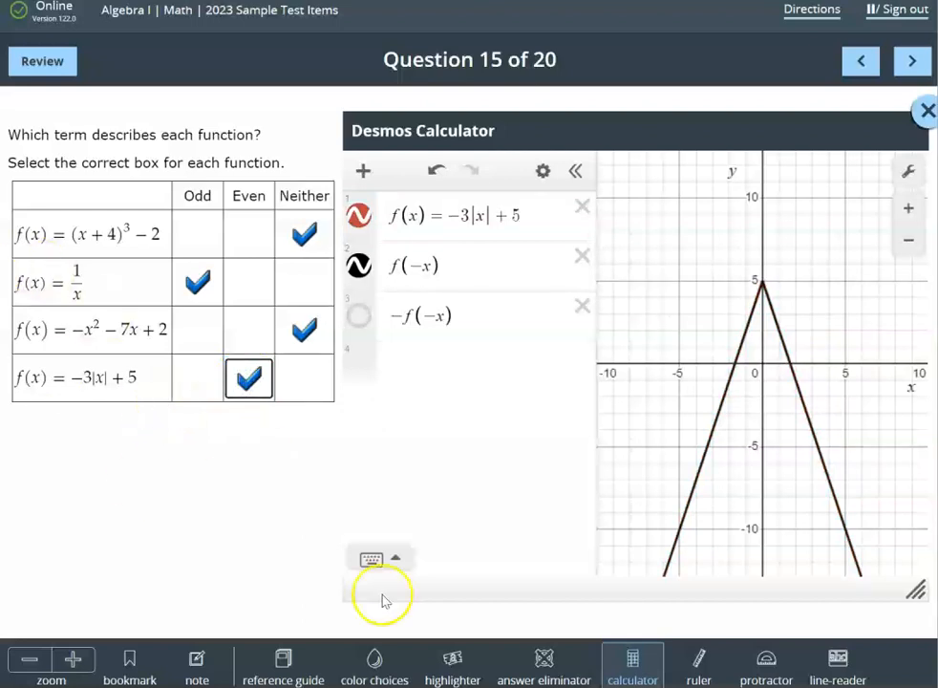
Advance to question 16 about the flower's weekly height
{"action": "left_click", "coordinate": [914, 62]}
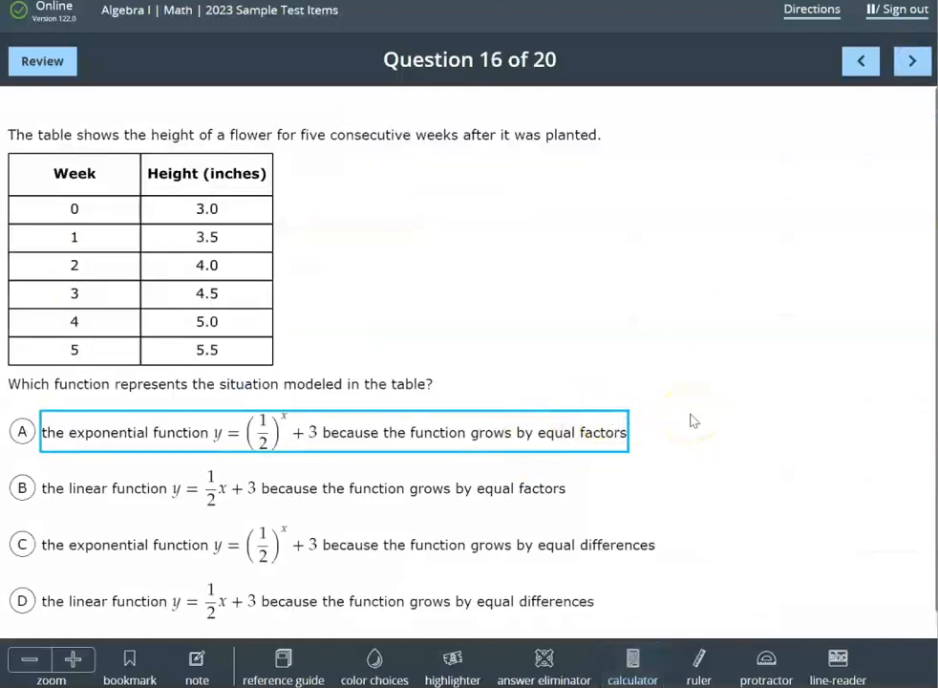
{"action": "scroll", "coordinate": [693, 420], "scroll_direction": "down", "scroll_amount": 1}
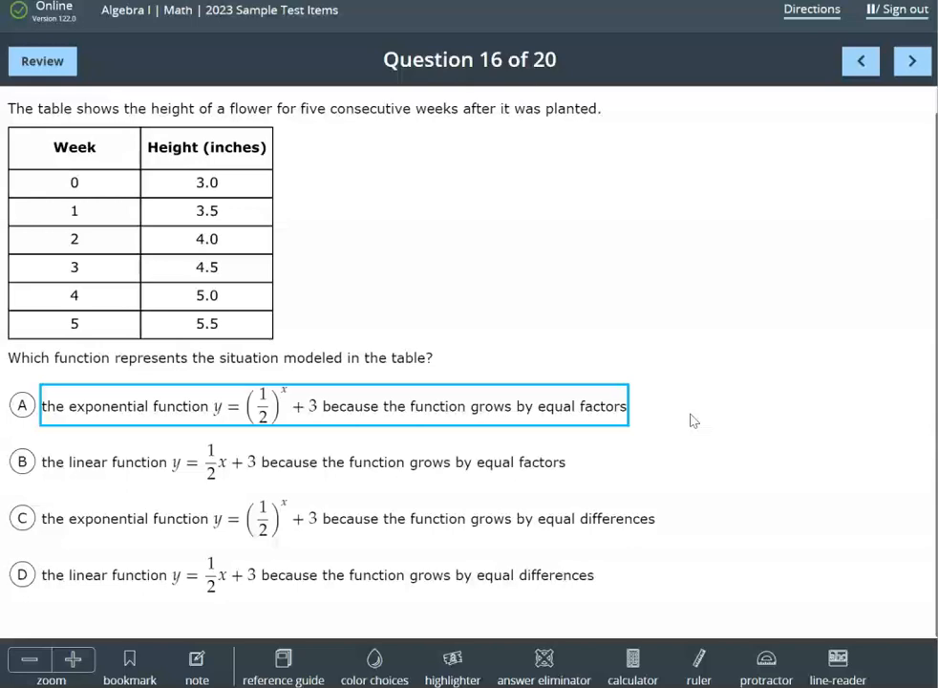
{"action": "left_click", "coordinate": [367, 272]}
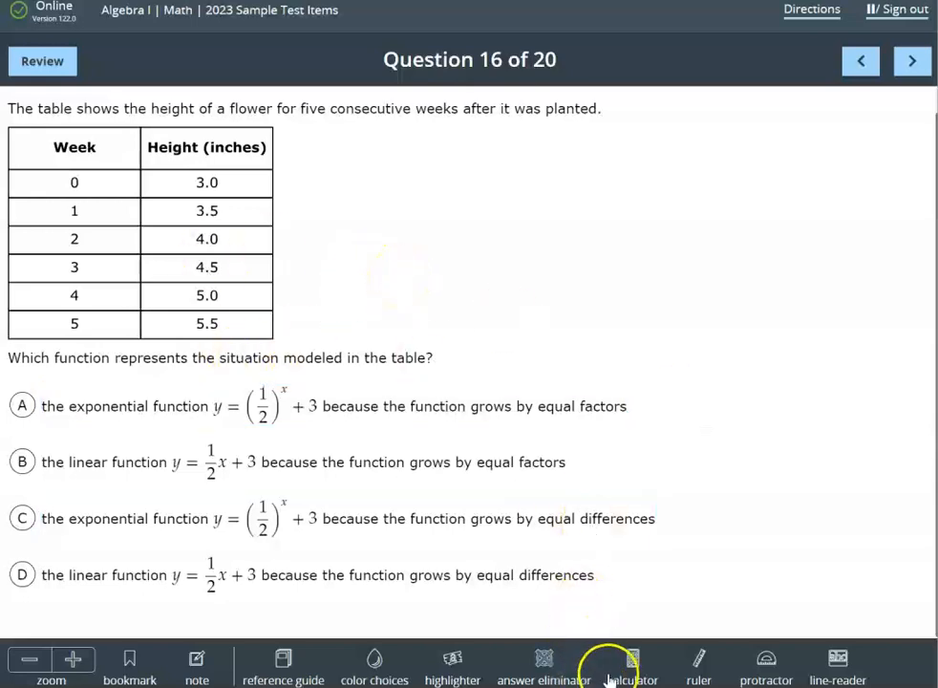
Open the Desmos calculator, place it beside the flower height table, and enlarge it
{"action": "left_click", "coordinate": [632, 659]}
{"action": "left_click", "coordinate": [278, 88]}
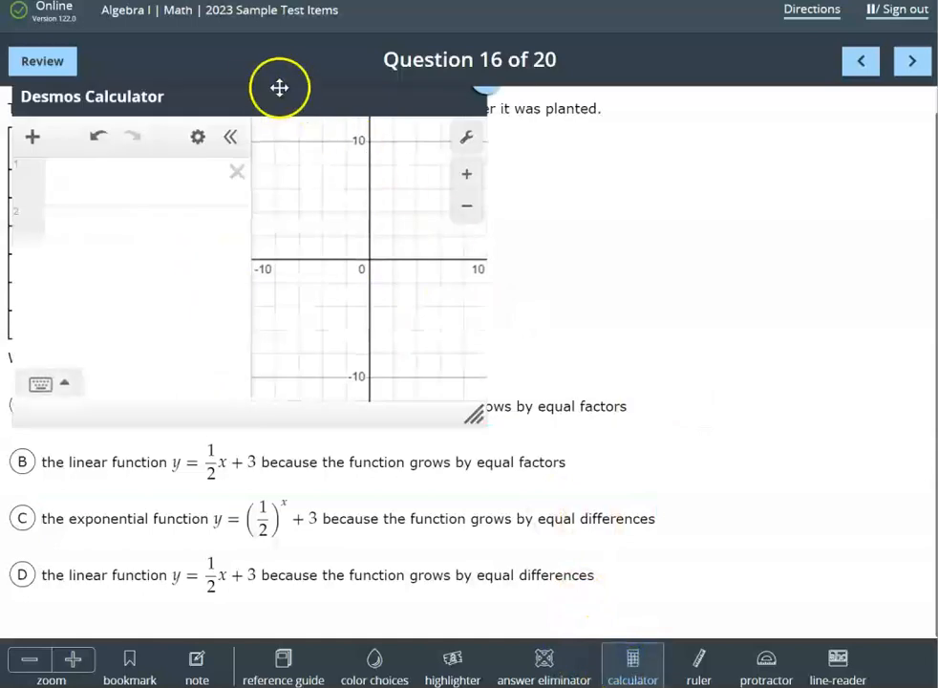
{"action": "left_click_drag", "start_coordinate": [260, 98], "coordinate": [548, 157]}
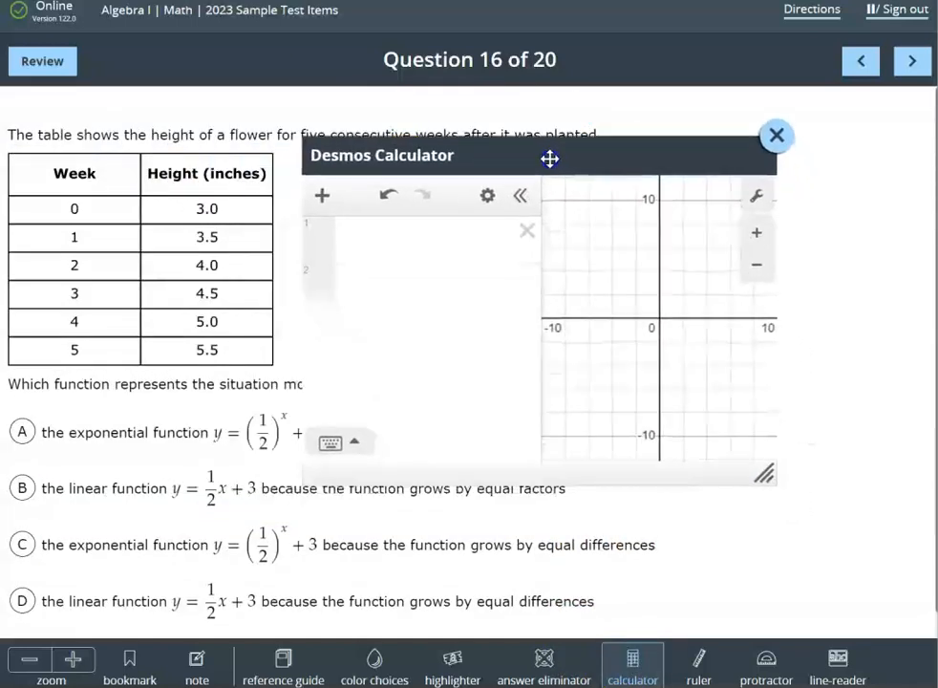
{"action": "left_click_drag", "start_coordinate": [769, 472], "coordinate": [902, 601]}
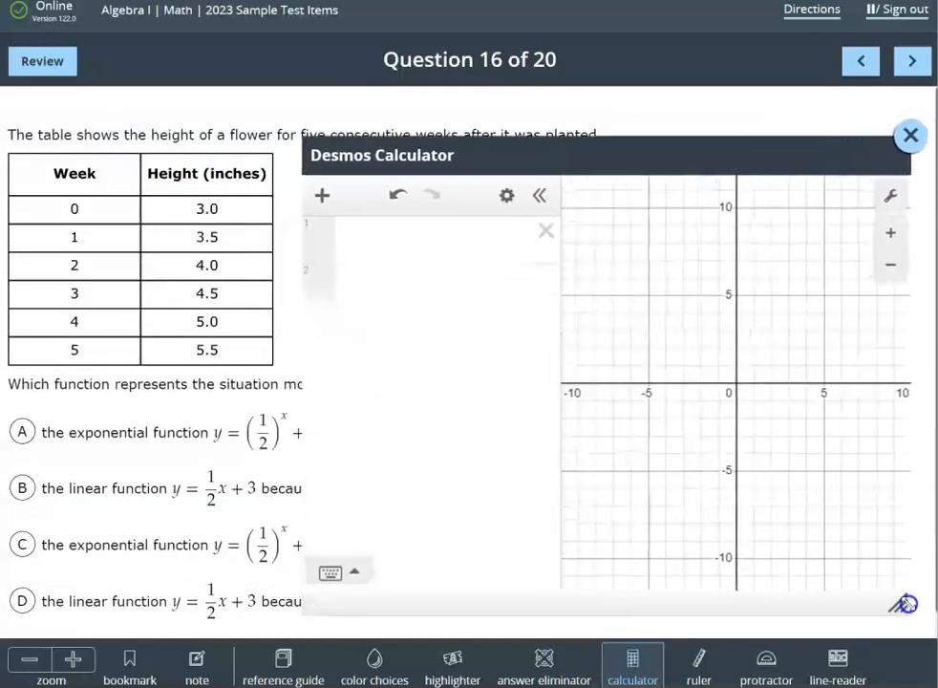
Add a Desmos table with x values 0 through 5 and y values 3, 3.5, 4, 4.5, 5 and 5.5
{"action": "left_click", "coordinate": [355, 238]}
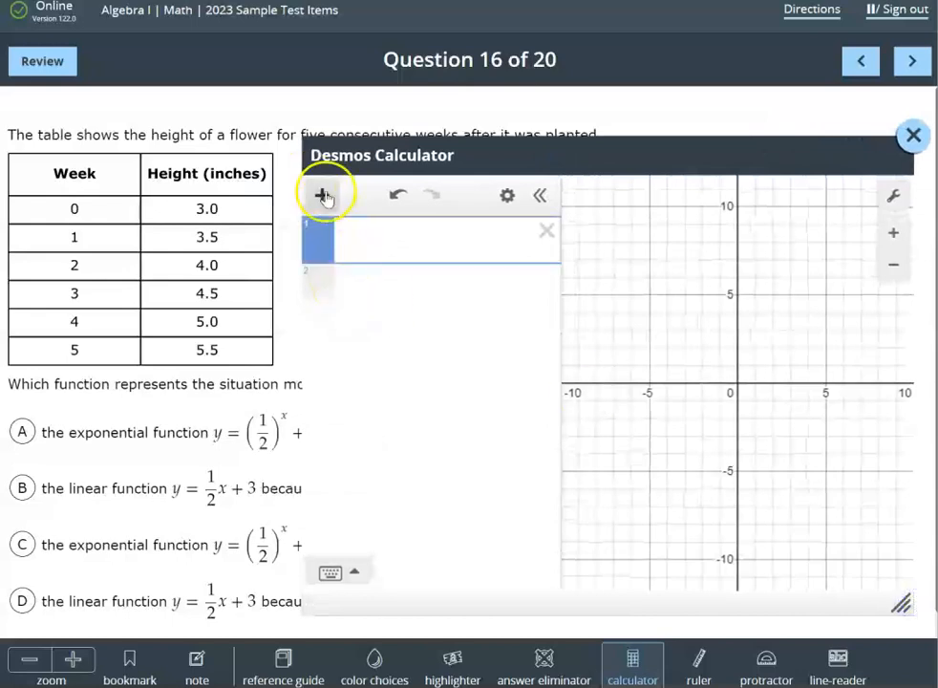
{"action": "left_click", "coordinate": [323, 194]}
{"action": "left_click", "coordinate": [357, 279]}
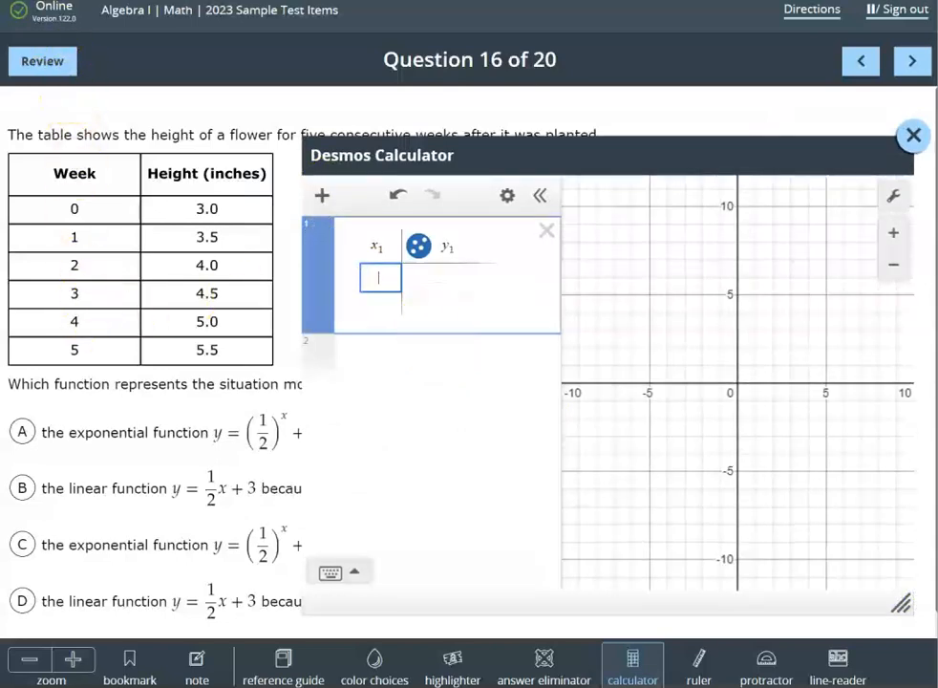
{"action": "left_click", "coordinate": [754, 382]}
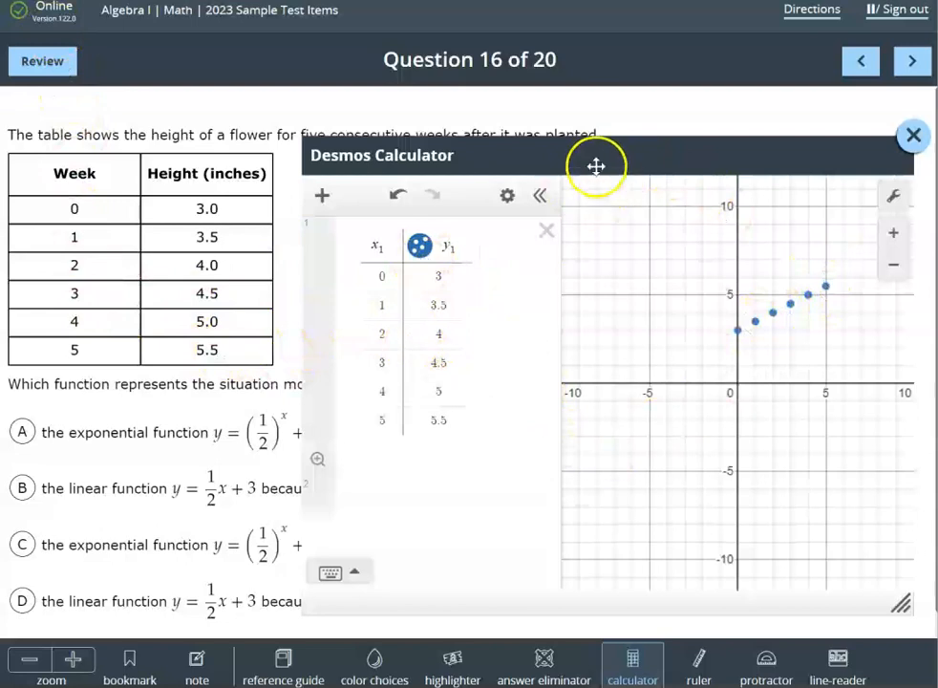
Shrink the calculator and shift it off the question, and graph y = (1/2)^x + 3 in the expression below the table
{"action": "left_click_drag", "start_coordinate": [905, 608], "coordinate": [778, 550]}
{"action": "left_click_drag", "start_coordinate": [560, 144], "coordinate": [691, 178]}
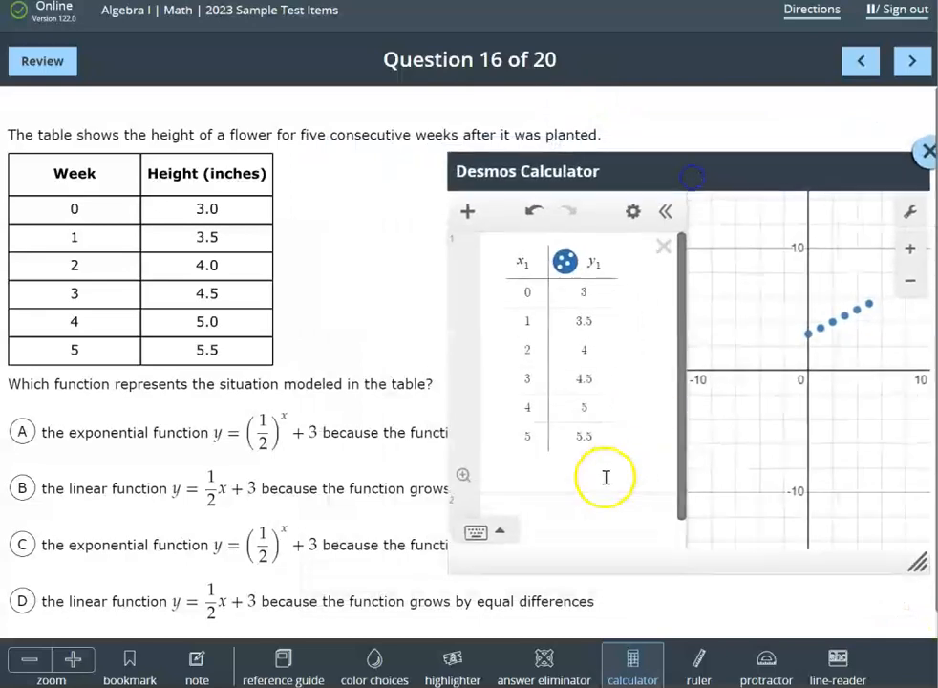
{"action": "left_click", "coordinate": [556, 511]}
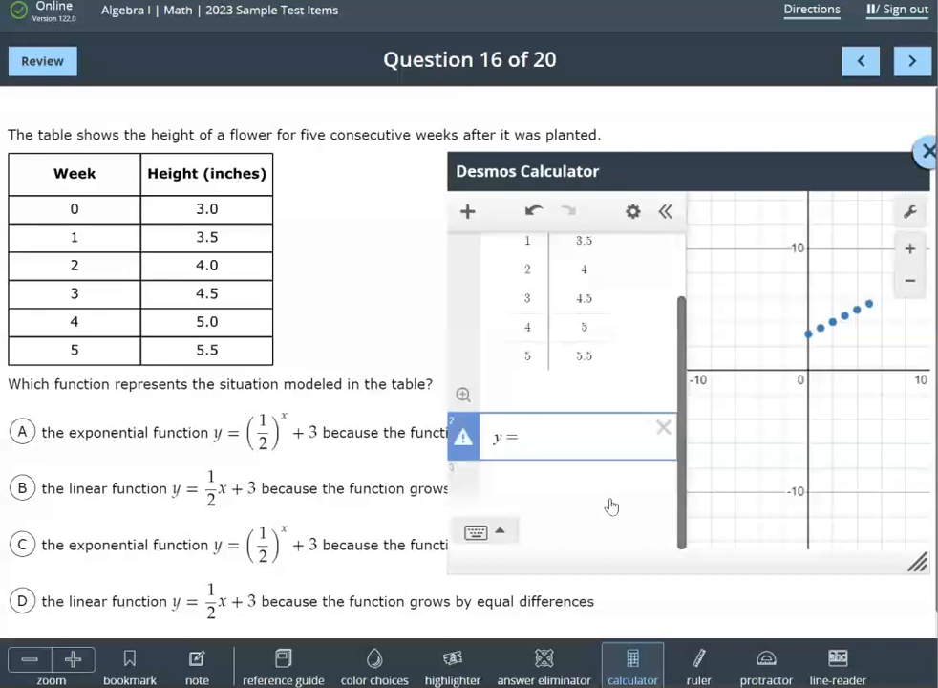
{"action": "type", "text": "(1/2"}
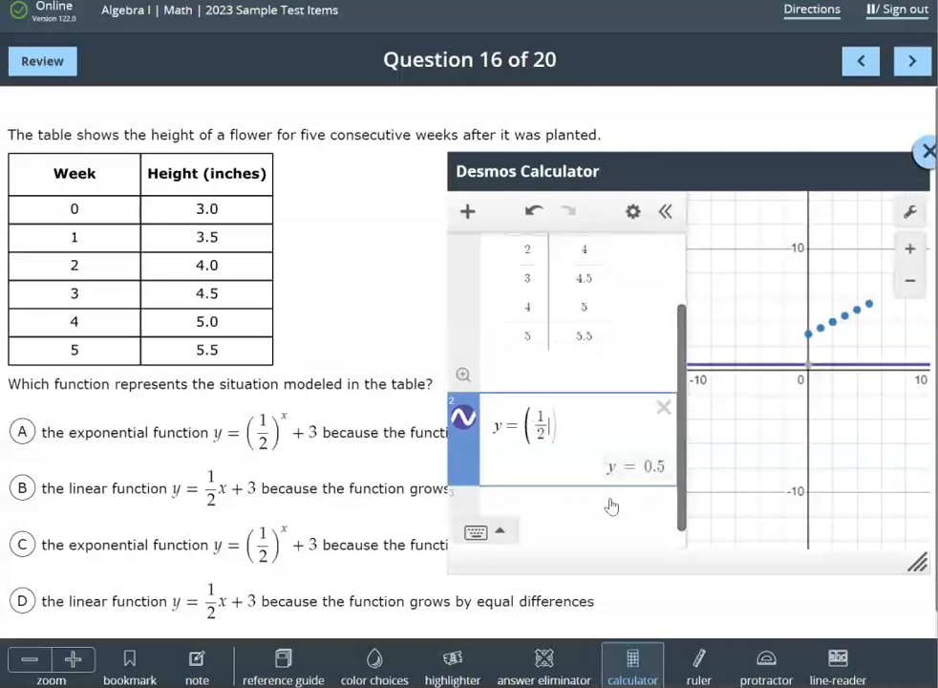
{"action": "type", "text": ")"}
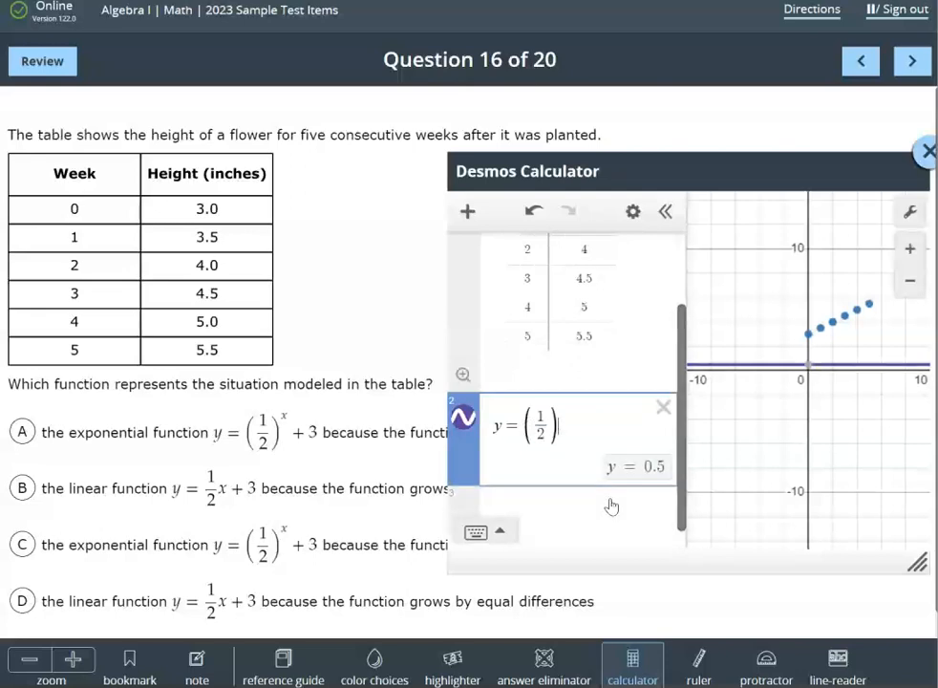
{"action": "left_click", "coordinate": [559, 437]}
{"action": "type", "text": "^"}
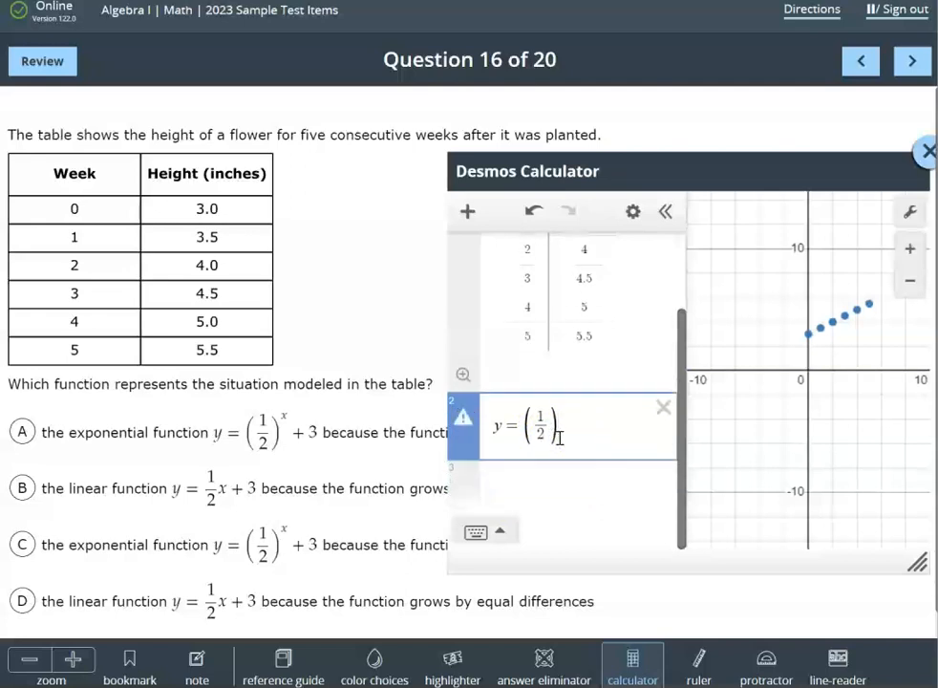
{"action": "type", "text": "x"}
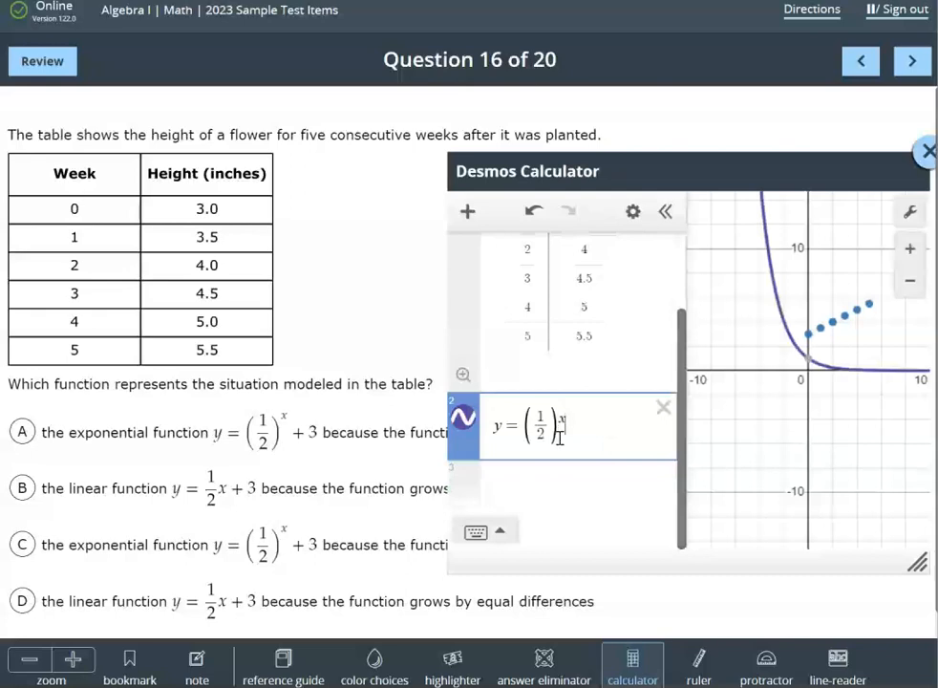
{"action": "key", "text": "Right"}
{"action": "type", "text": "+3"}
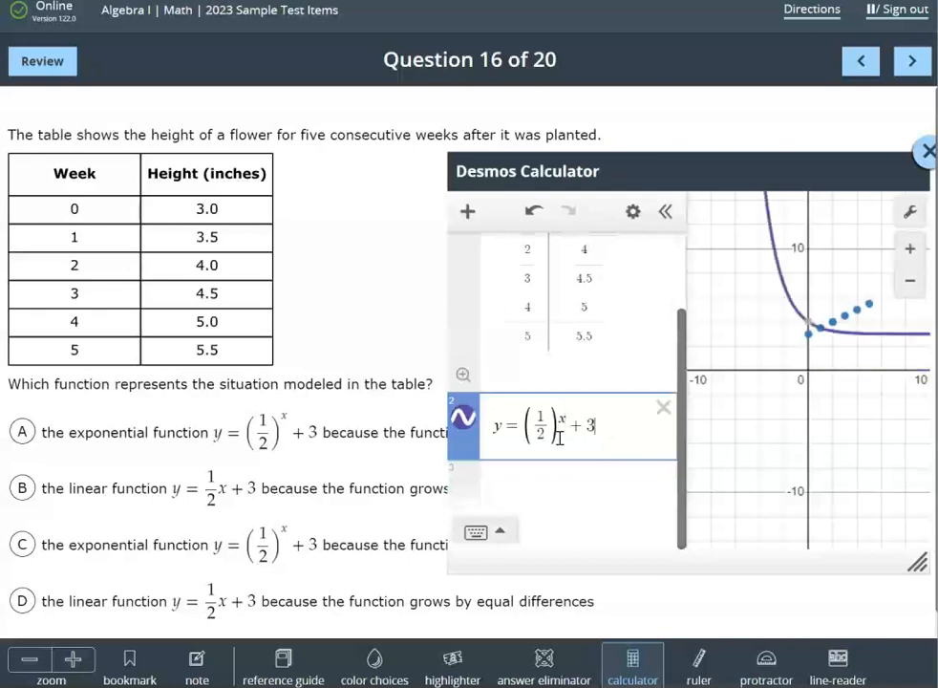
Move the calculator away from the answer choices and cross out answer A with the answer eliminator
{"action": "left_click_drag", "start_coordinate": [713, 182], "coordinate": [612, 193]}
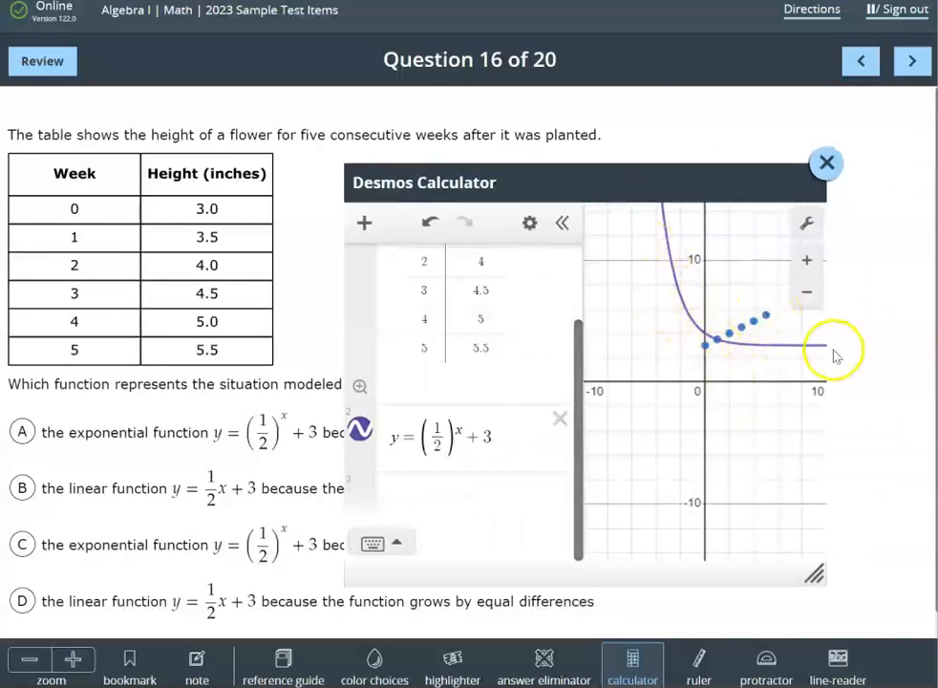
{"action": "left_click_drag", "start_coordinate": [599, 183], "coordinate": [706, 103]}
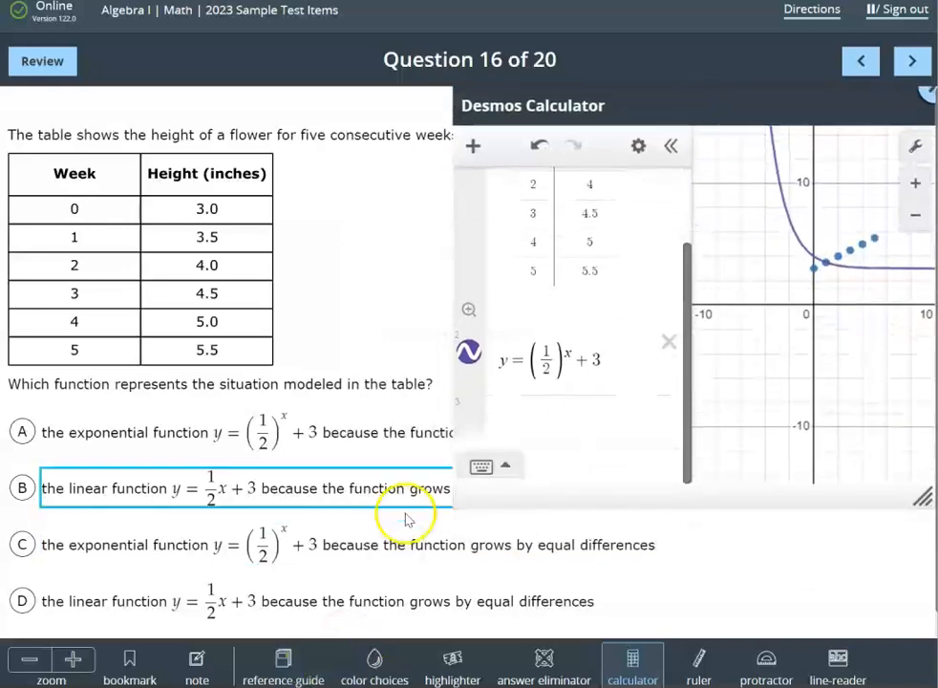
{"action": "left_click", "coordinate": [545, 657]}
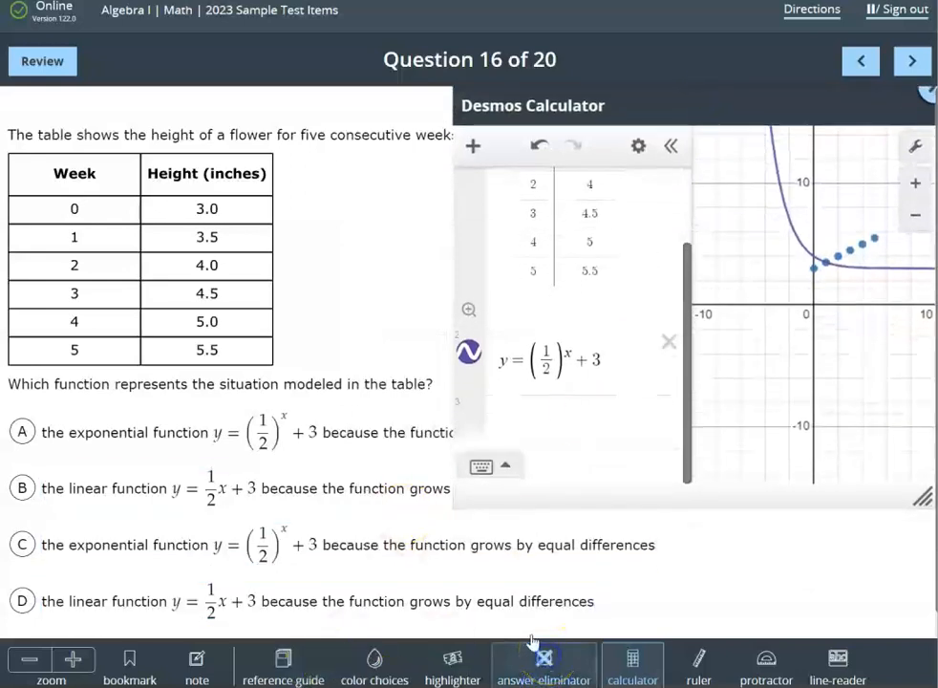
{"action": "left_click", "coordinate": [222, 429]}
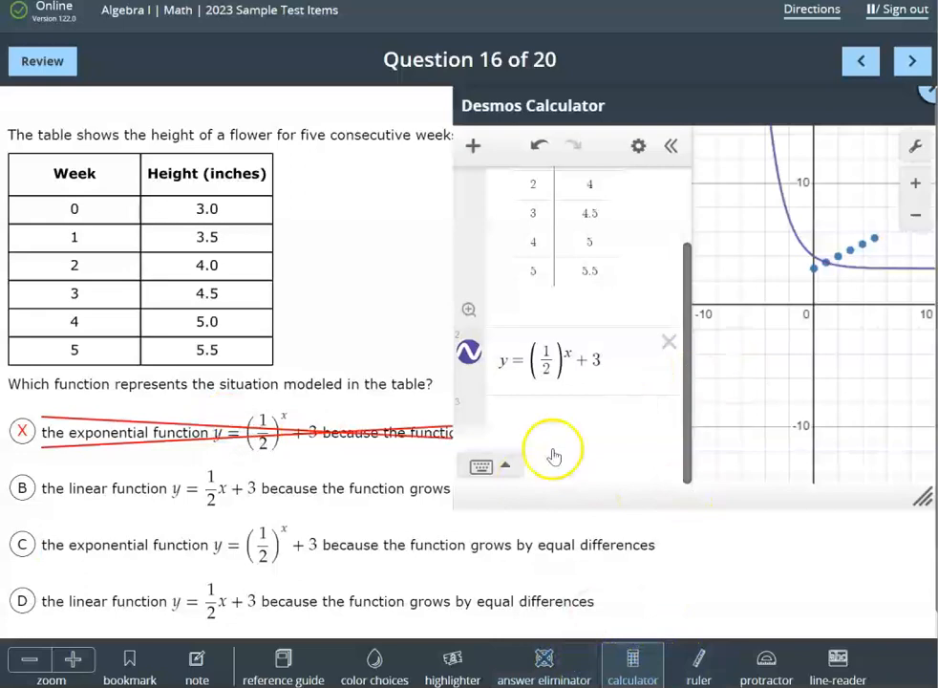
Replace the exponential term with (1/2)x so the expression reads y = (1/2)x + 3
{"action": "left_click_drag", "start_coordinate": [573, 360], "coordinate": [545, 360]}
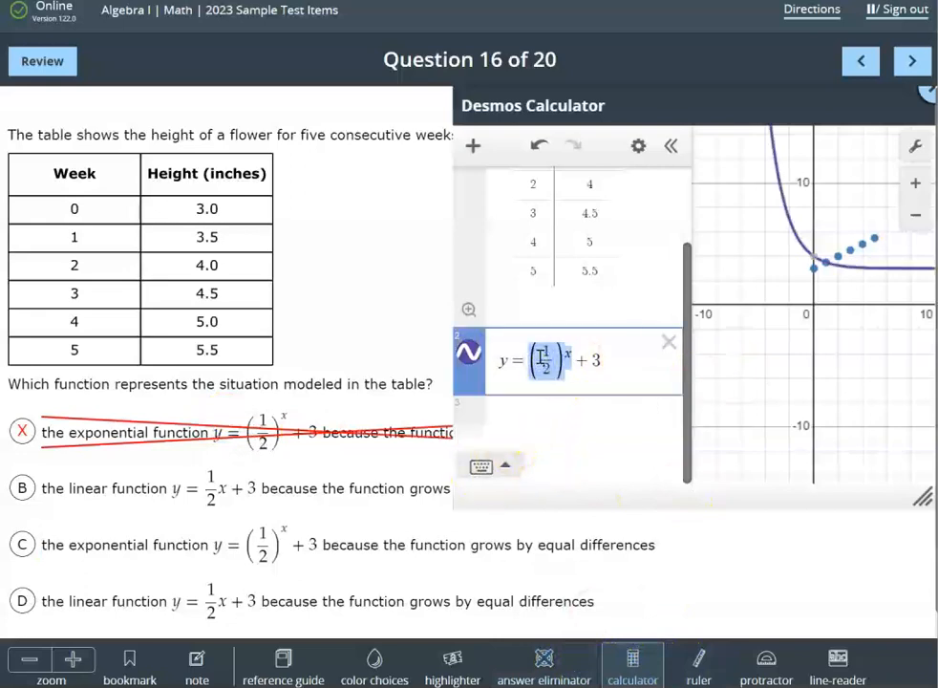
{"action": "key", "text": "BackSpace"}
{"action": "type", "text": "1/2"}
{"action": "key", "text": "Right"}
{"action": "type", "text": "x"}
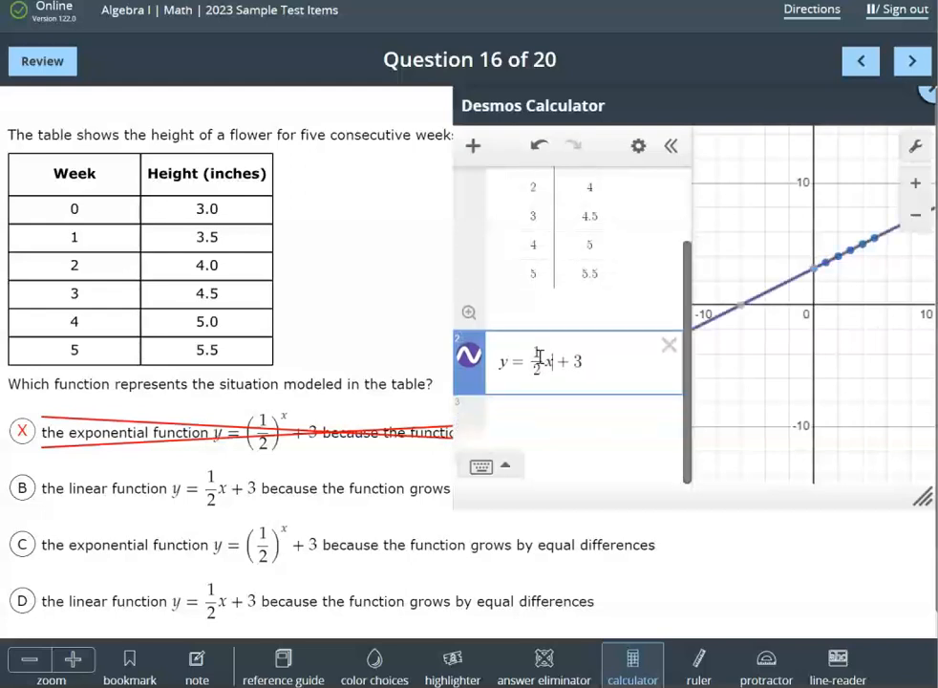
{"action": "left_click", "coordinate": [704, 157]}
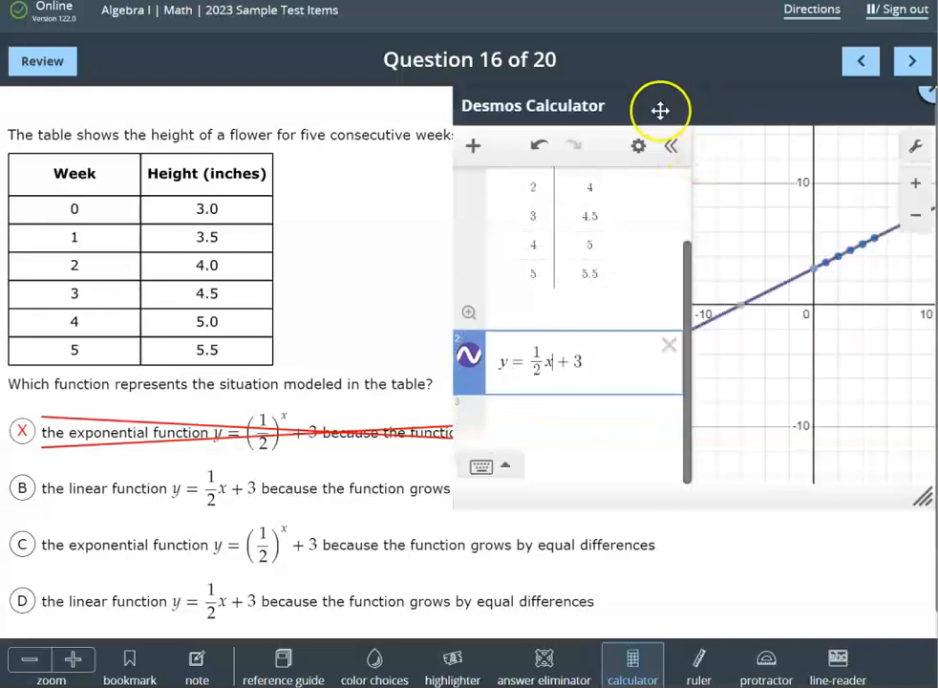
Shrink and move the calculator to uncover the answer choices, and cross out answer C with the answer eliminator
{"action": "left_click_drag", "start_coordinate": [655, 100], "coordinate": [732, 15]}
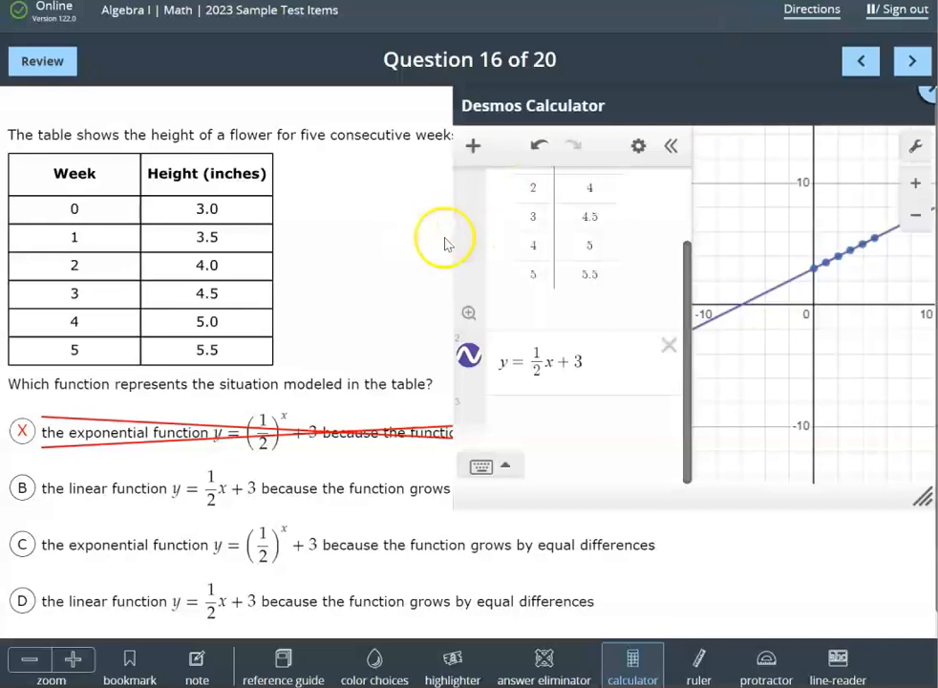
{"action": "left_click_drag", "start_coordinate": [922, 501], "coordinate": [862, 392]}
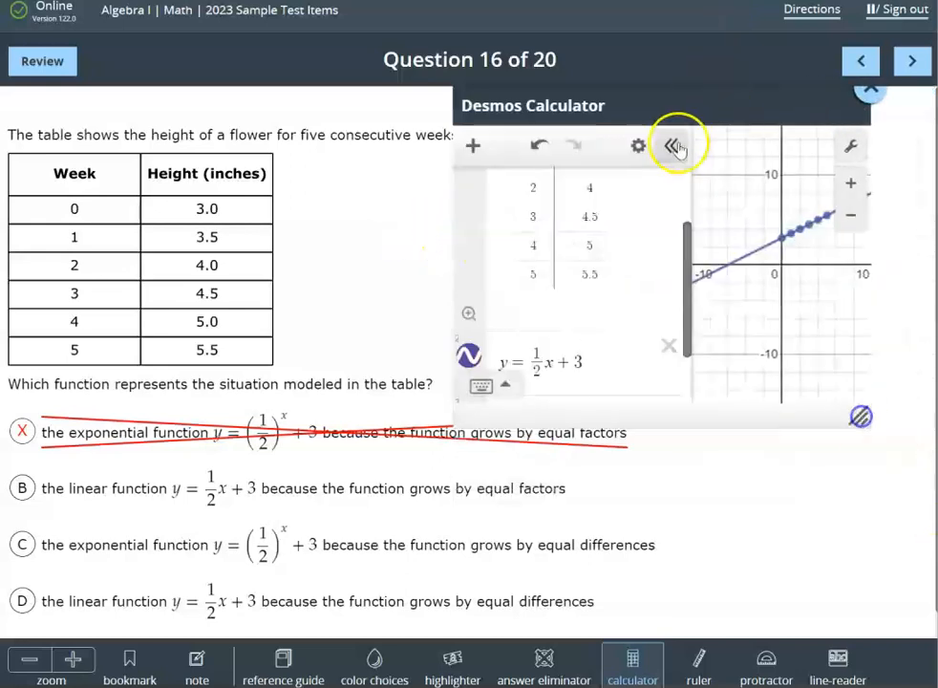
{"action": "left_click_drag", "start_coordinate": [657, 111], "coordinate": [730, 106]}
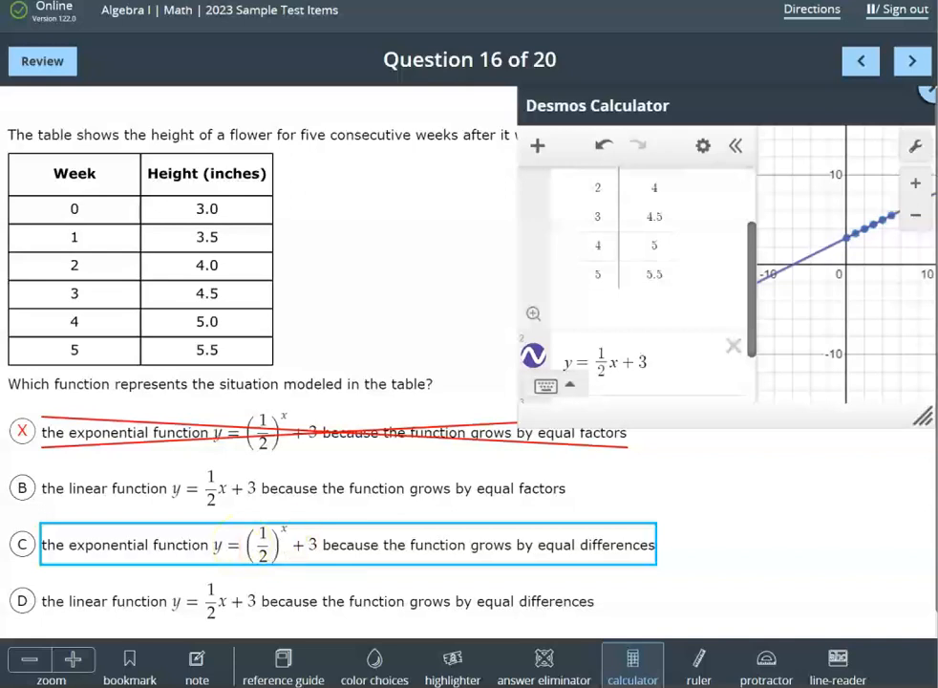
{"action": "left_click", "coordinate": [544, 659]}
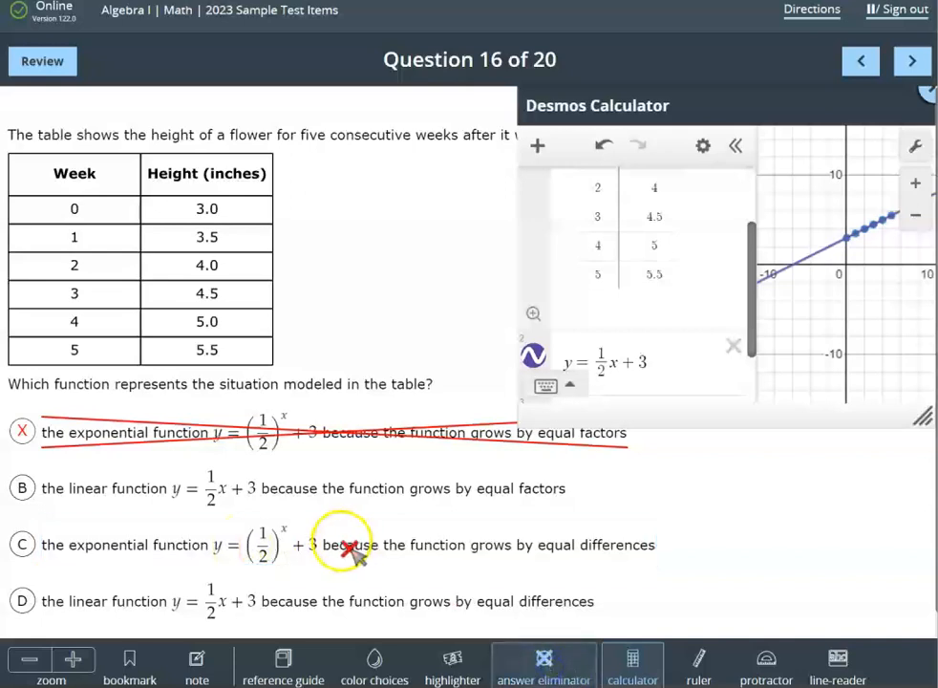
{"action": "left_click", "coordinate": [358, 554]}
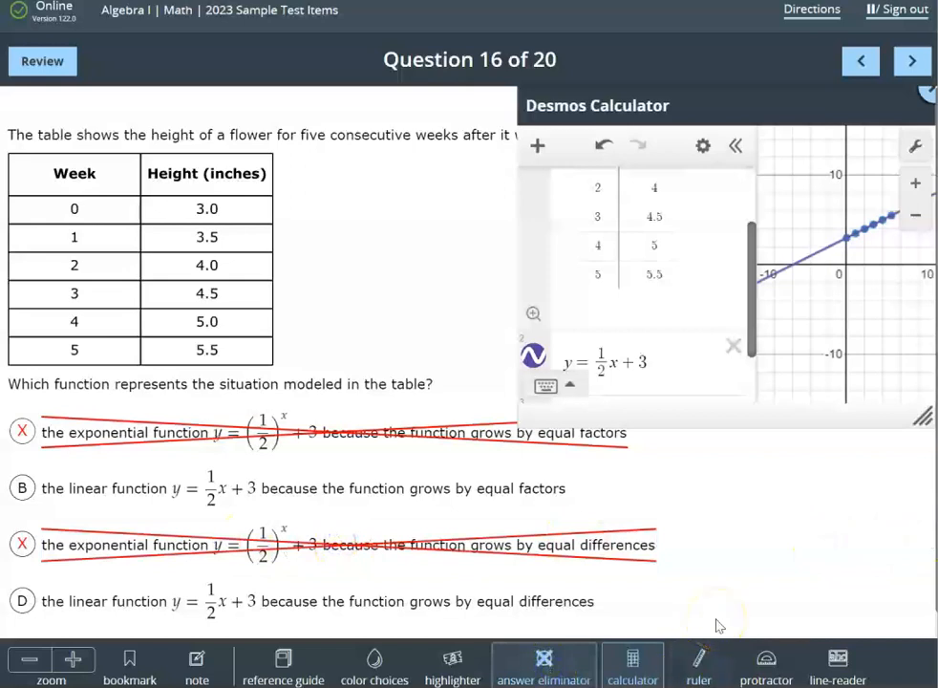
{"action": "left_click", "coordinate": [573, 680]}
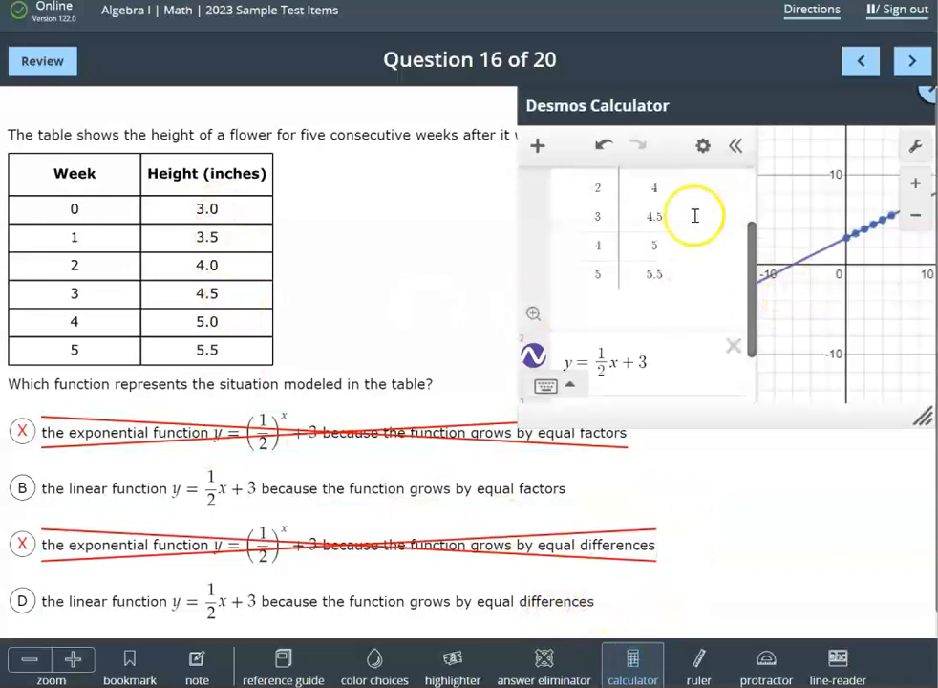
Review the weekly heights in the Desmos table and choose answer D, the linear function growing by equal differences
{"action": "scroll", "coordinate": [657, 239], "scroll_direction": "up", "scroll_amount": 2}
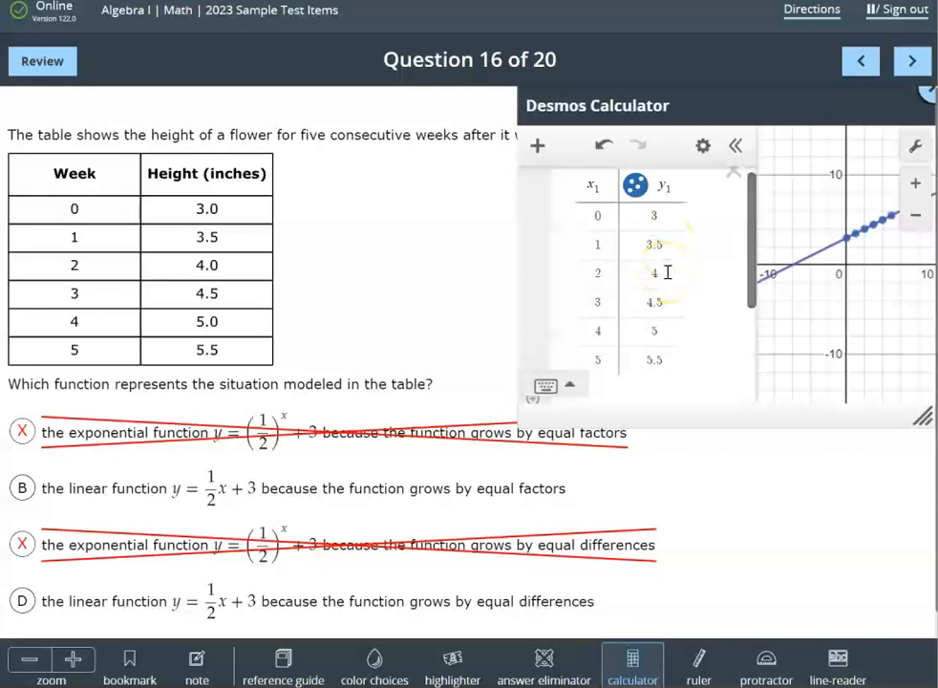
{"action": "scroll", "coordinate": [667, 272], "scroll_direction": "down", "scroll_amount": 2}
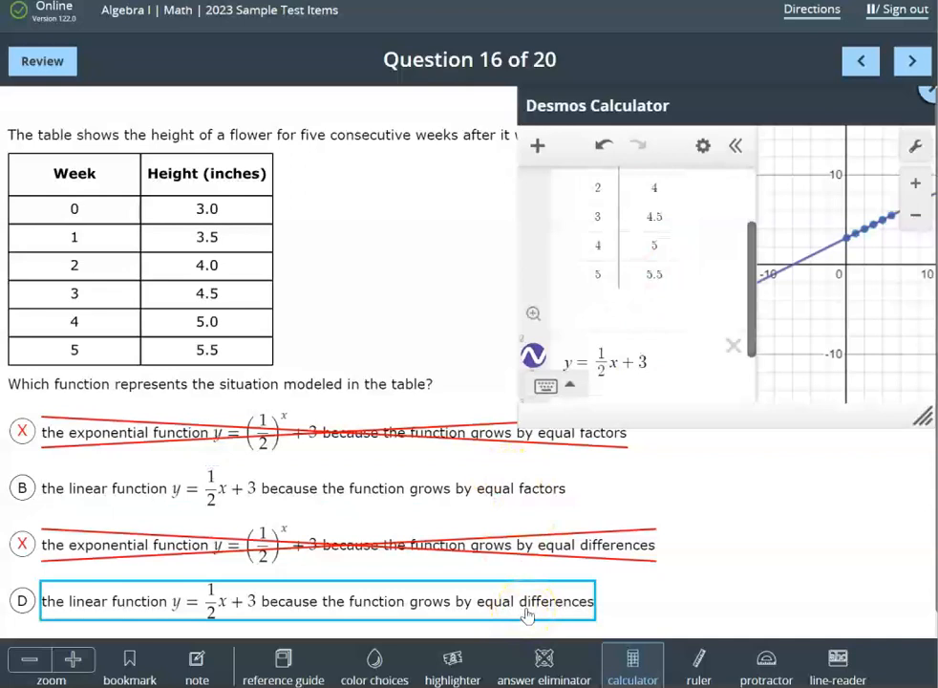
{"action": "left_click", "coordinate": [21, 602]}
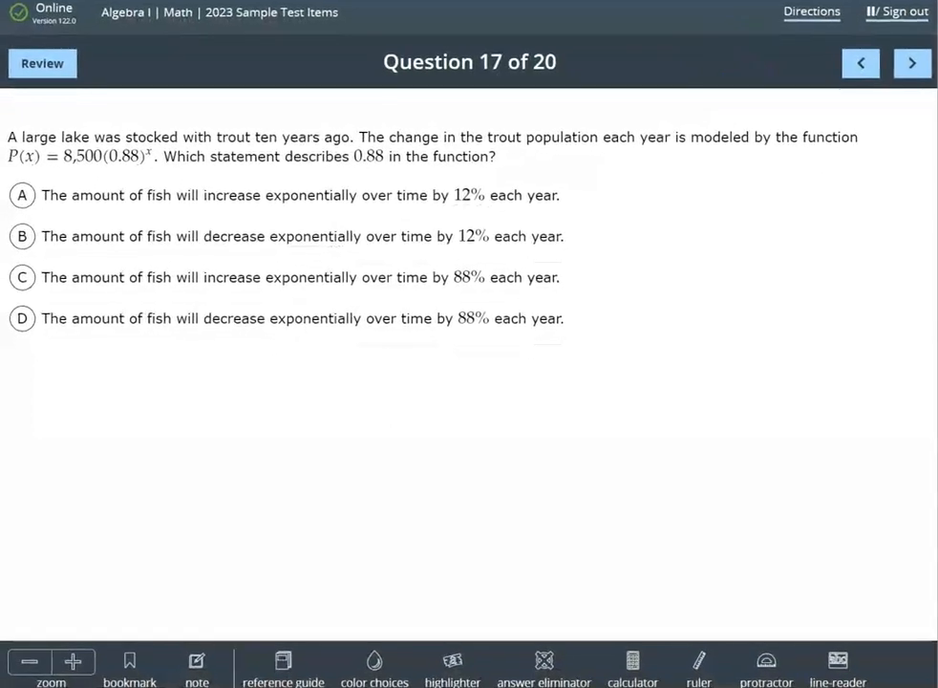
Open the Desmos calculator over question 17, move it off the function, and enter p(x) = 8500(0.88)^x
{"action": "left_click", "coordinate": [630, 661]}
{"action": "left_click_drag", "start_coordinate": [241, 136], "coordinate": [625, 238]}
{"action": "left_click", "coordinate": [457, 318]}
{"action": "type", "text": "p(x)"}
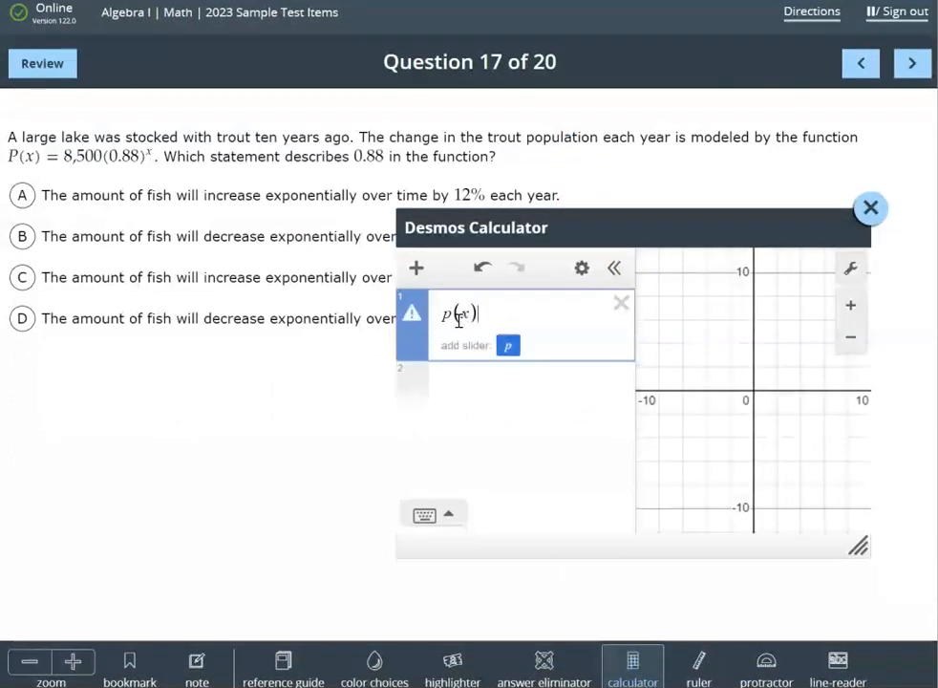
{"action": "type", "text": "="}
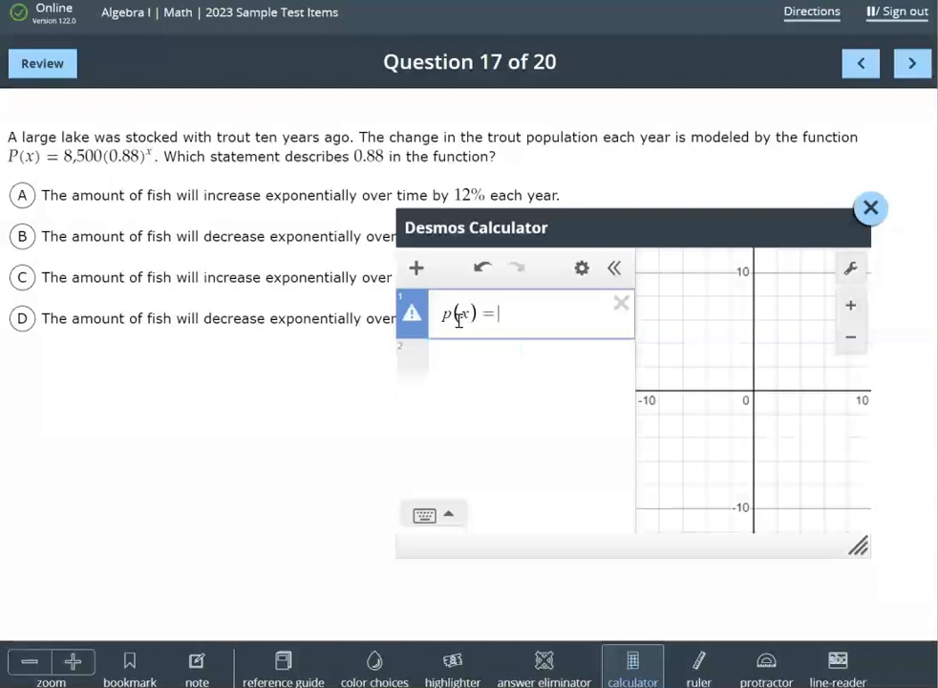
{"action": "type", "text": "850"}
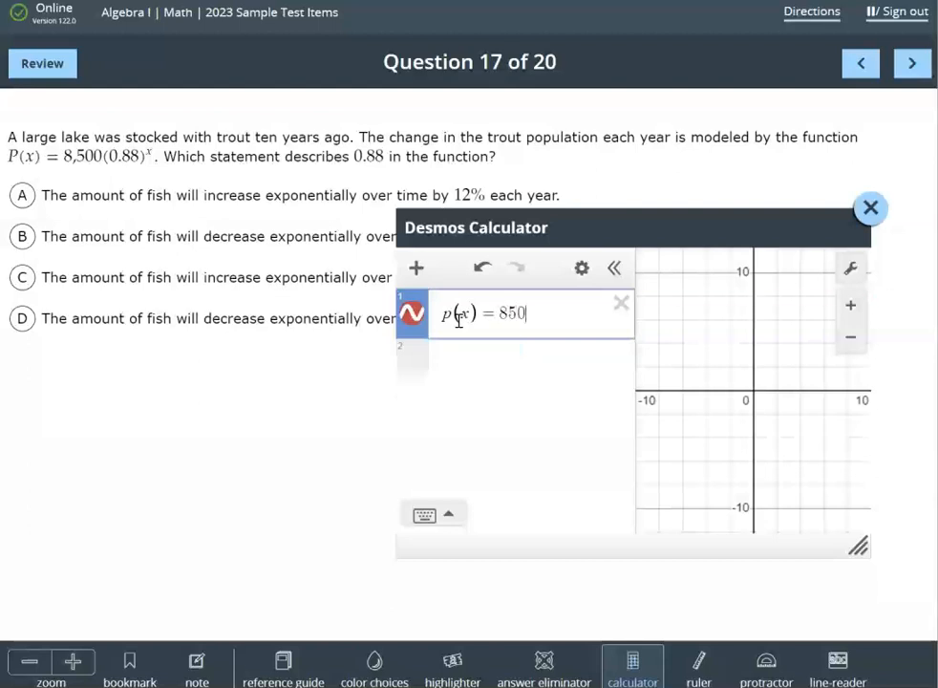
{"action": "type", "text": "0("}
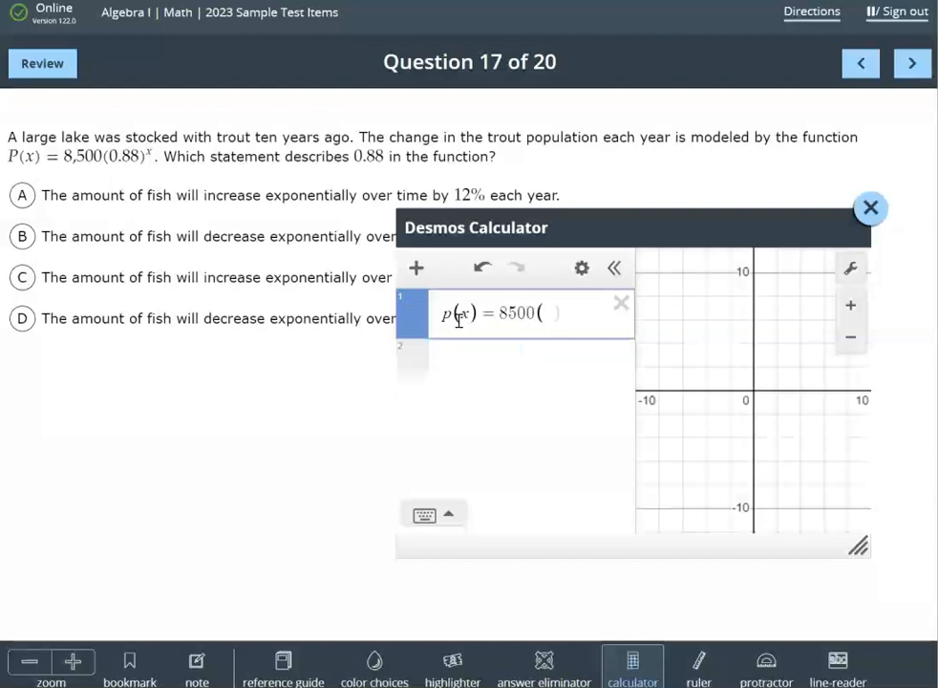
{"action": "type", "text": "0."}
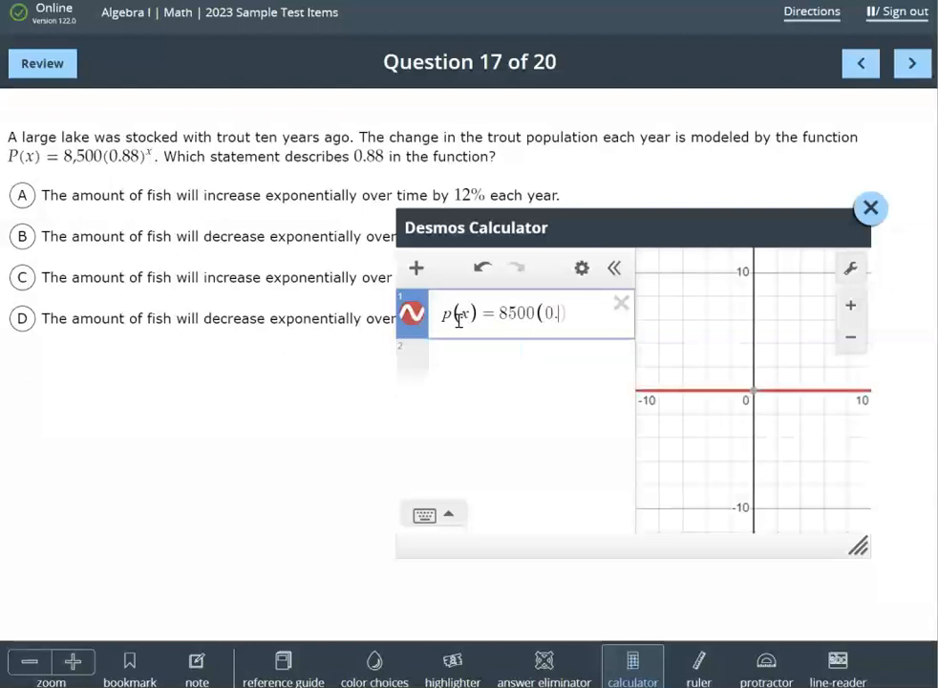
{"action": "type", "text": "88)"}
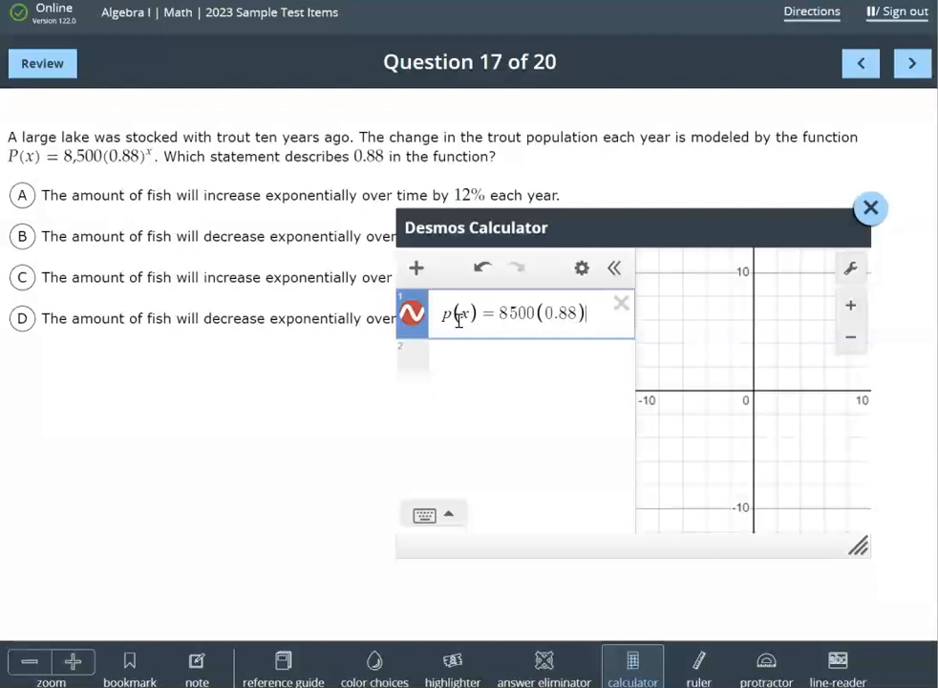
{"action": "type", "text": "^"}
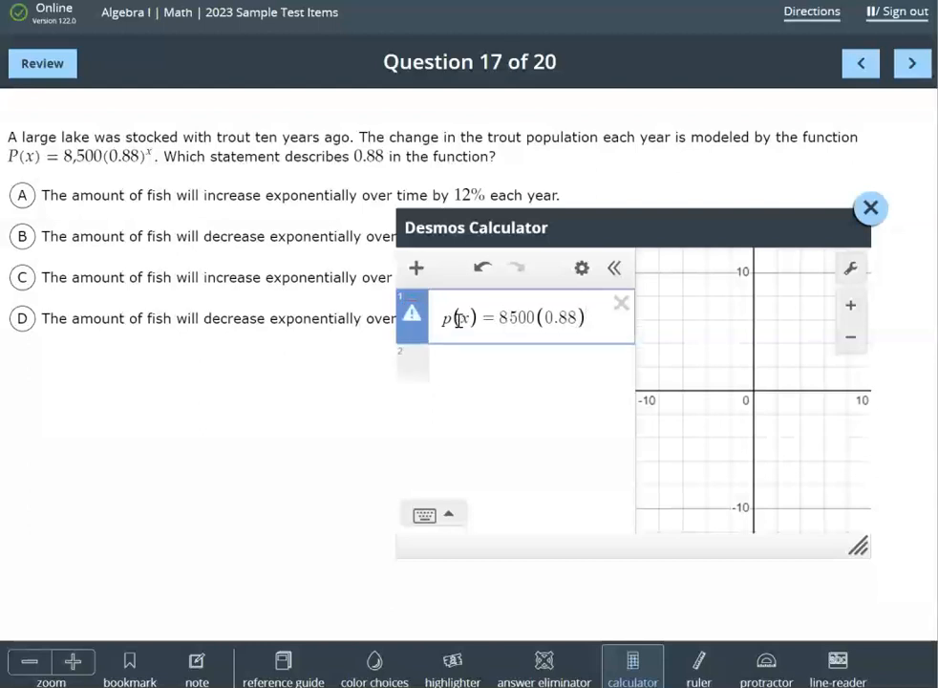
{"action": "type", "text": "x"}
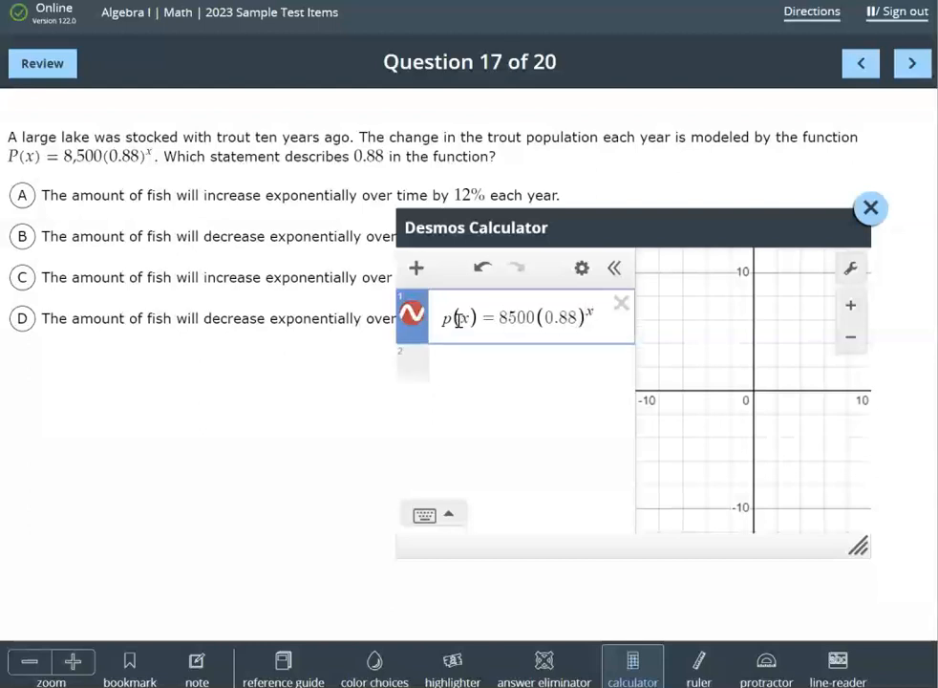
Add a table below the function and fill its x₁ column with the values 1 through 5
{"action": "left_click", "coordinate": [523, 370]}
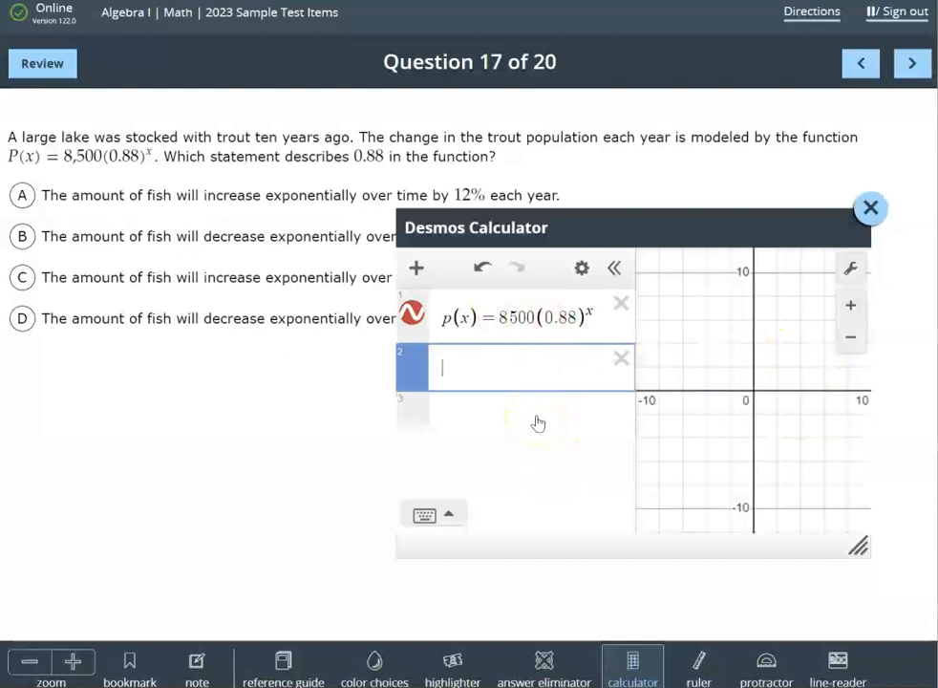
{"action": "left_click", "coordinate": [416, 268]}
{"action": "left_click", "coordinate": [420, 352]}
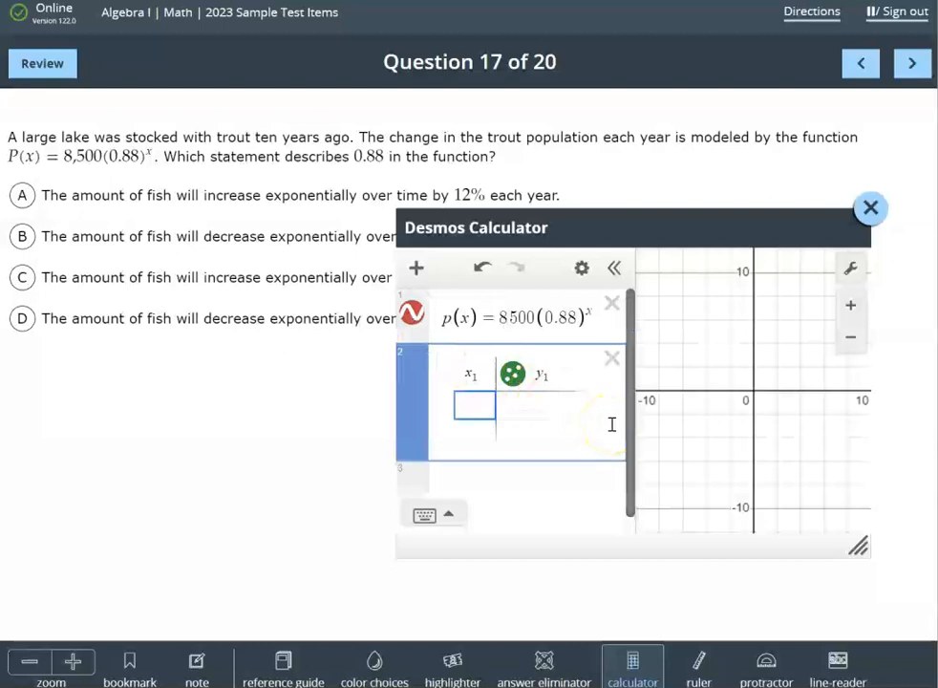
{"action": "type", "text": "1"}
{"action": "key", "text": "Return"}
{"action": "type", "text": "2"}
{"action": "key", "text": "Return"}
{"action": "type", "text": "3"}
{"action": "key", "text": "Return"}
{"action": "type", "text": "4"}
{"action": "key", "text": "Return"}
{"action": "type", "text": "5"}
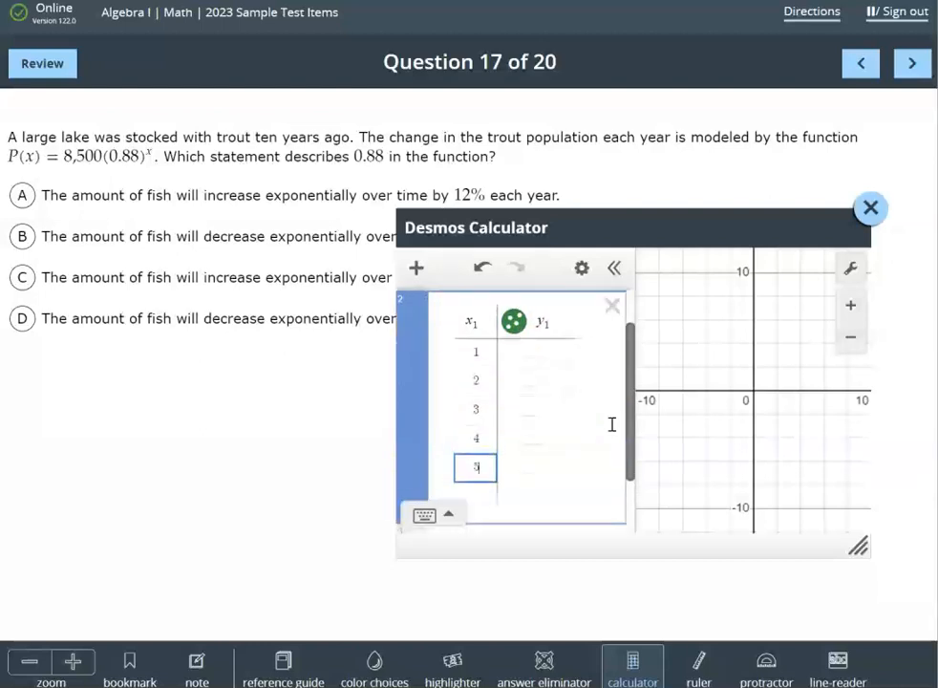
{"action": "key", "text": "Up"}
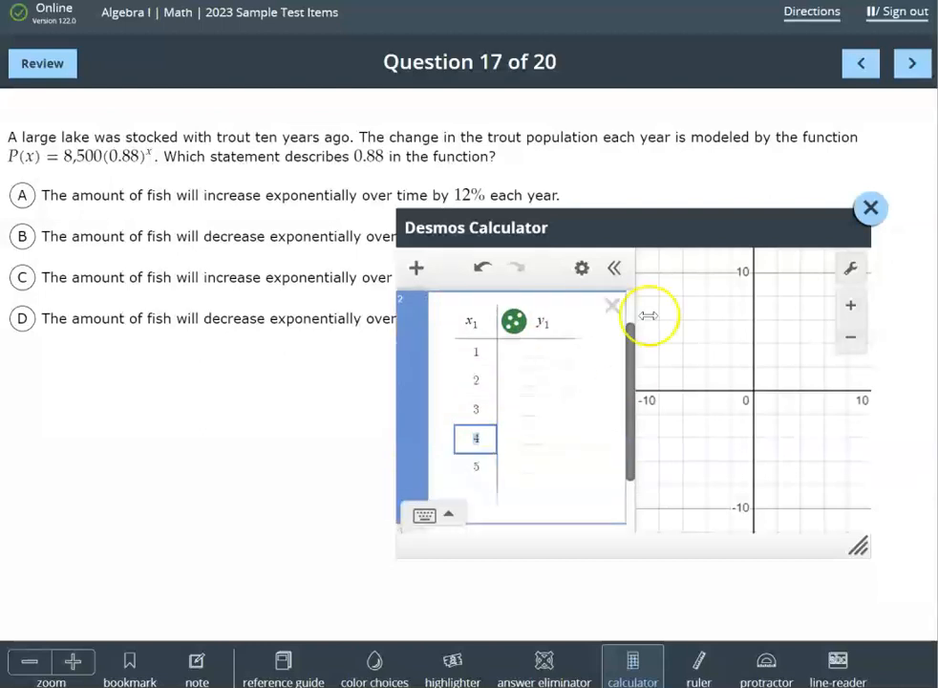
Replace the table's y₁ heading with p(x₁) to calculate the trout population for each year
{"action": "left_click", "coordinate": [549, 328]}
{"action": "left_click", "coordinate": [538, 358]}
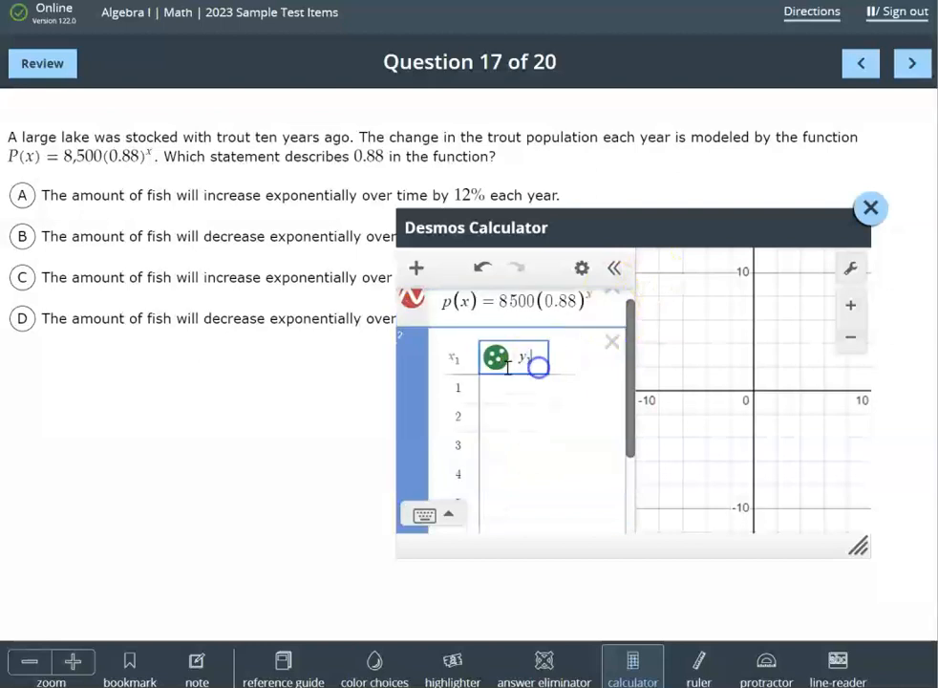
{"action": "left_click", "coordinate": [532, 360]}
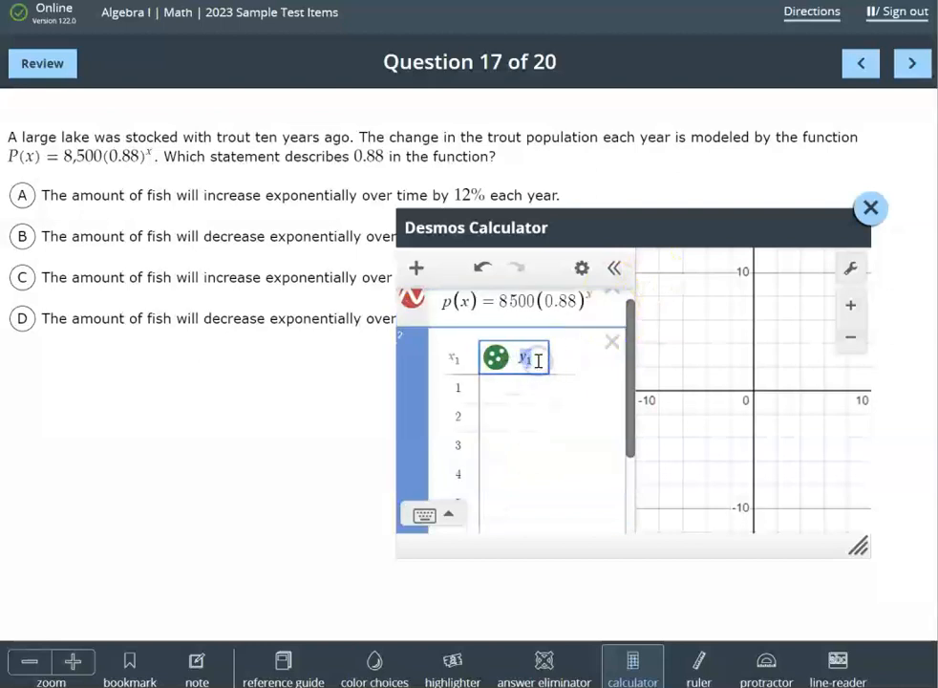
{"action": "type", "text": "p("}
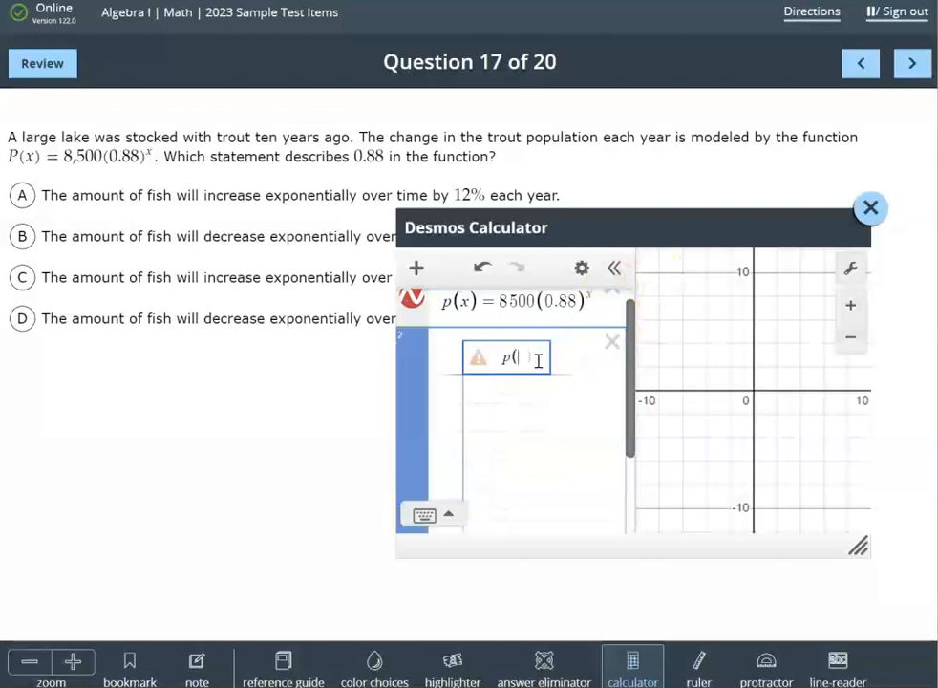
{"action": "type", "text": "x1"}
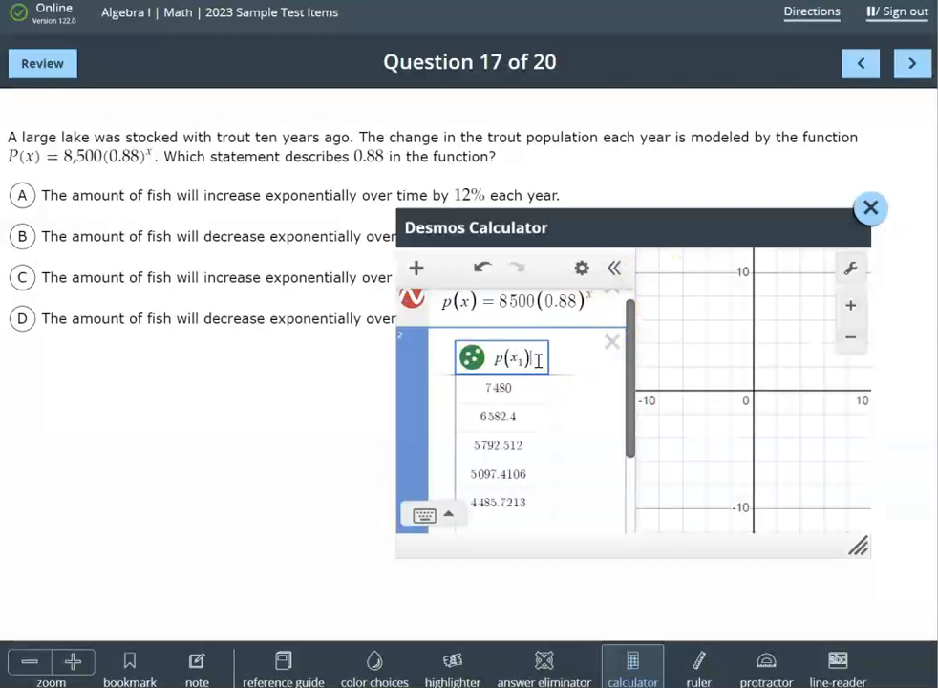
{"action": "left_click", "coordinate": [535, 366]}
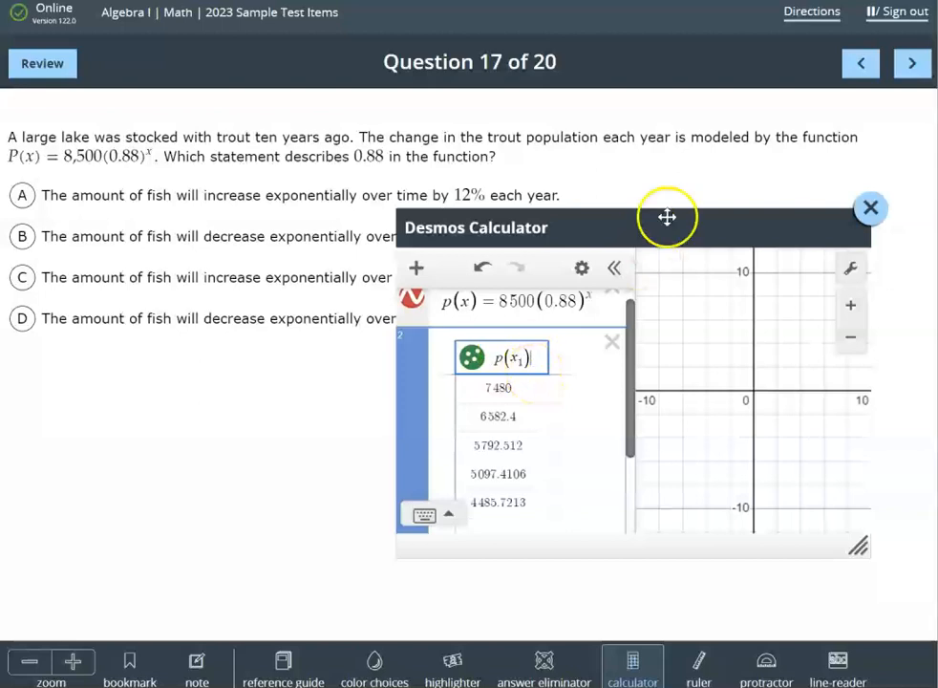
Enlarge the calculator and zoom the graph to fit the points in the table
{"action": "left_click_drag", "start_coordinate": [859, 546], "coordinate": [902, 588]}
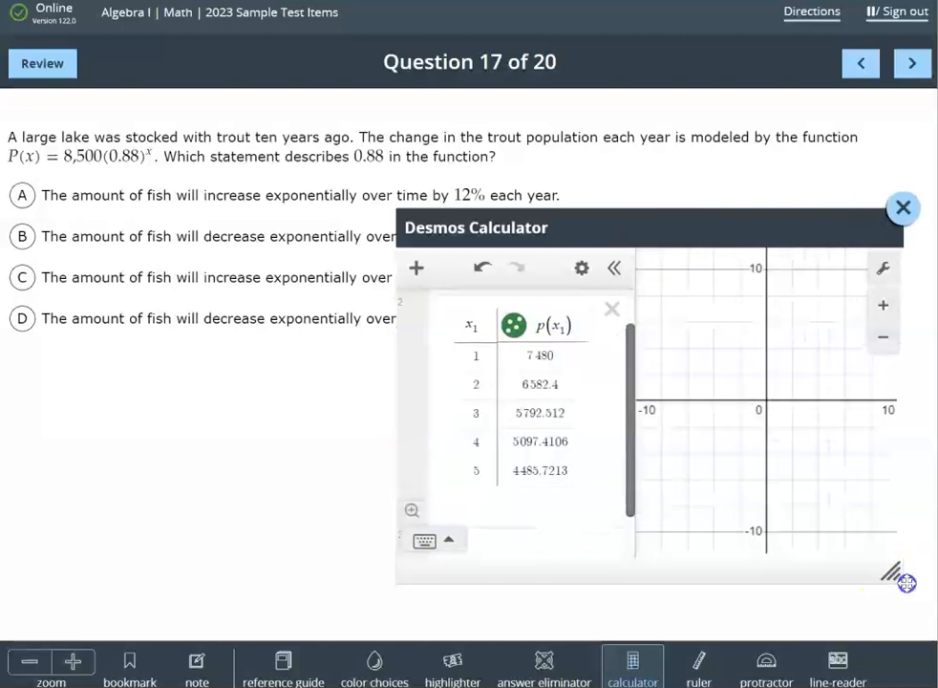
{"action": "scroll", "coordinate": [511, 515], "scroll_direction": "up", "scroll_amount": 1}
{"action": "scroll", "coordinate": [511, 515], "scroll_direction": "down", "scroll_amount": 2}
{"action": "scroll", "coordinate": [511, 515], "scroll_direction": "up", "scroll_amount": 2}
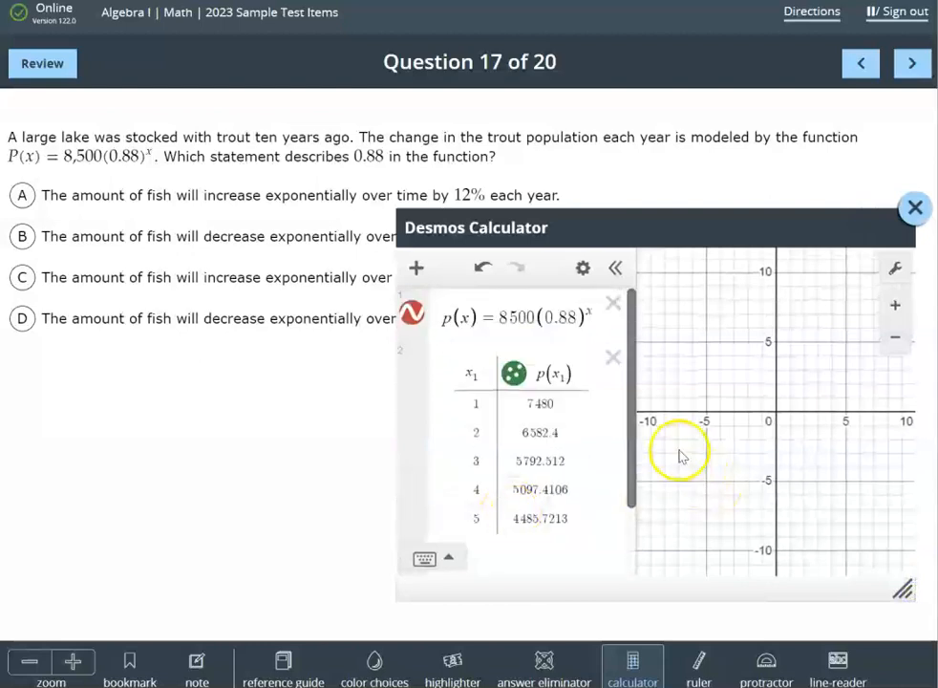
{"action": "scroll", "coordinate": [540, 420], "scroll_direction": "down", "scroll_amount": 2}
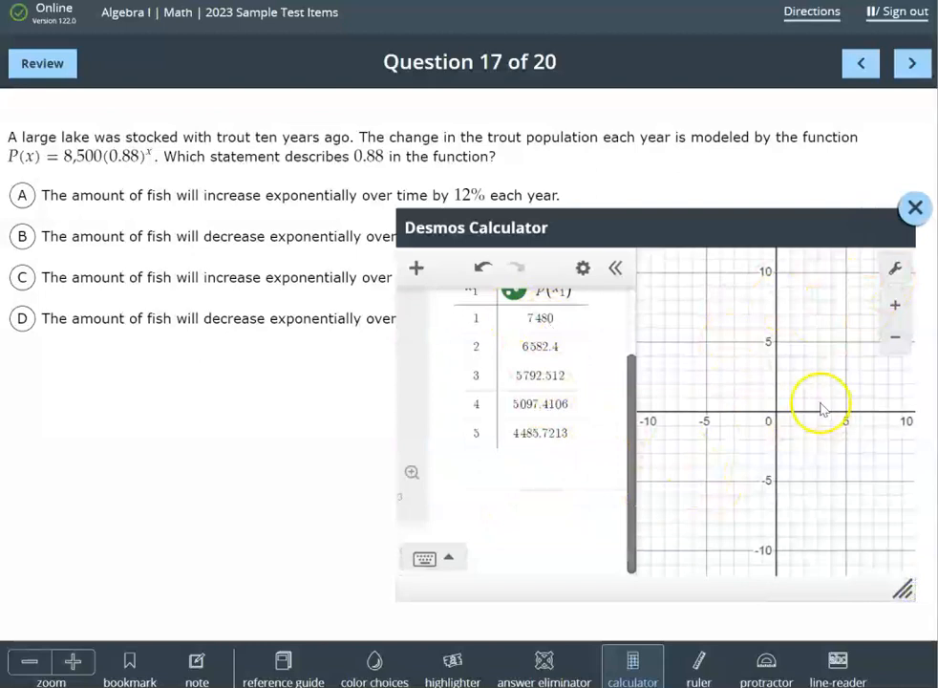
{"action": "left_click", "coordinate": [413, 473]}
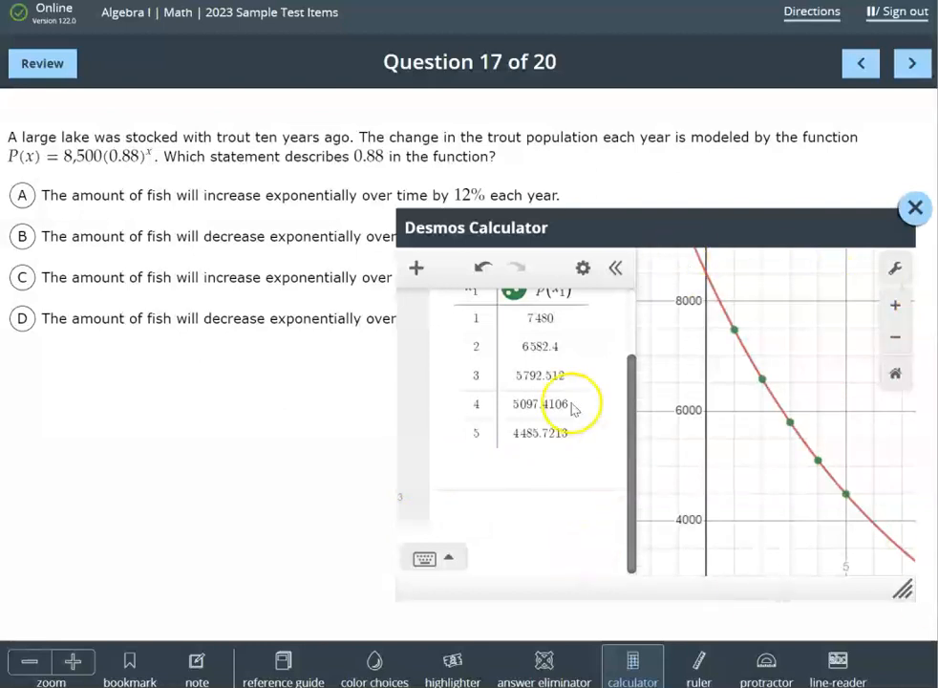
Check the yearly values, move the calculator below the answer choices, and cross out answers A and C with the answer eliminator
{"action": "scroll", "coordinate": [485, 405], "scroll_direction": "up", "scroll_amount": 2}
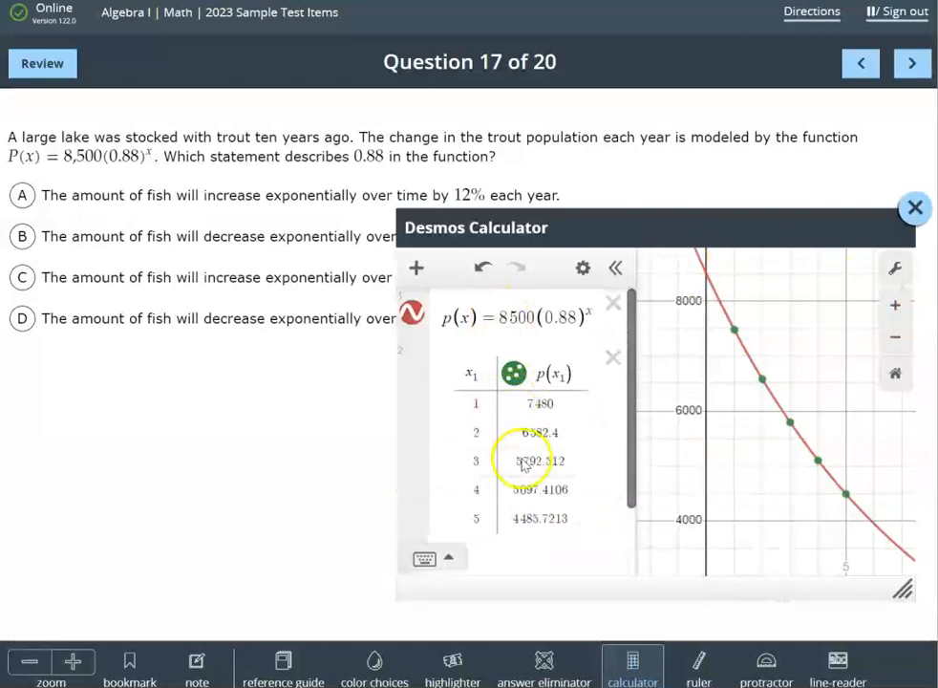
{"action": "scroll", "coordinate": [523, 456], "scroll_direction": "down", "scroll_amount": 3}
{"action": "scroll", "coordinate": [523, 458], "scroll_direction": "up", "scroll_amount": 3}
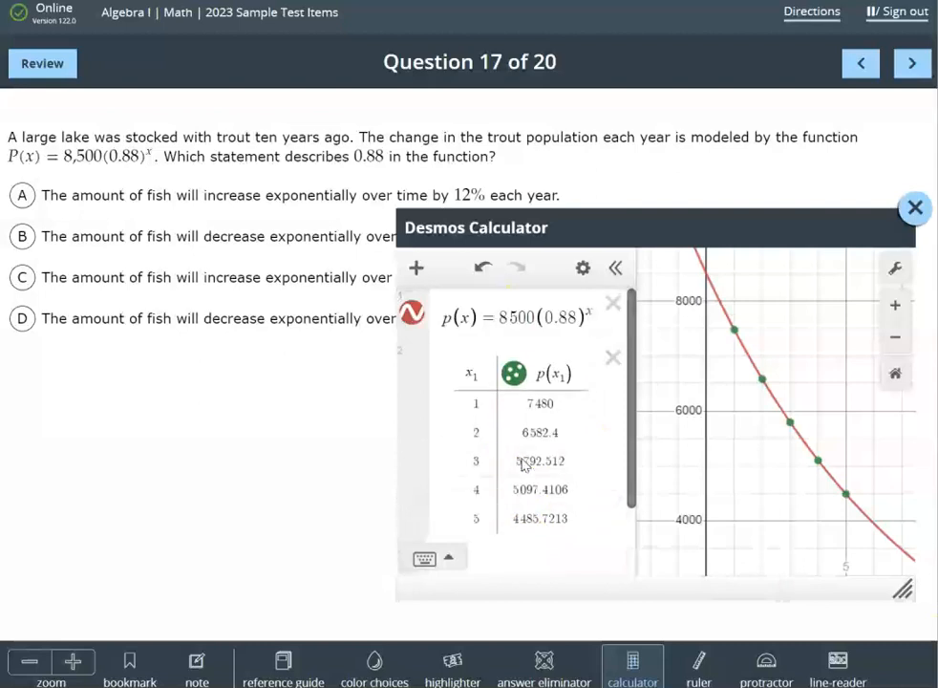
{"action": "scroll", "coordinate": [523, 462], "scroll_direction": "down", "scroll_amount": 3}
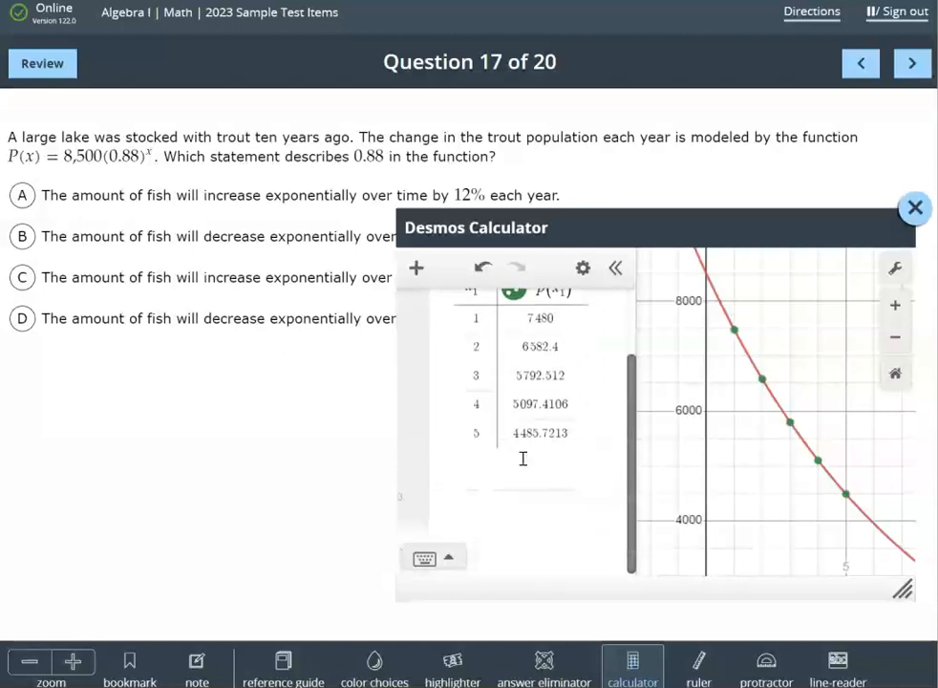
{"action": "left_click_drag", "start_coordinate": [597, 224], "coordinate": [618, 247]}
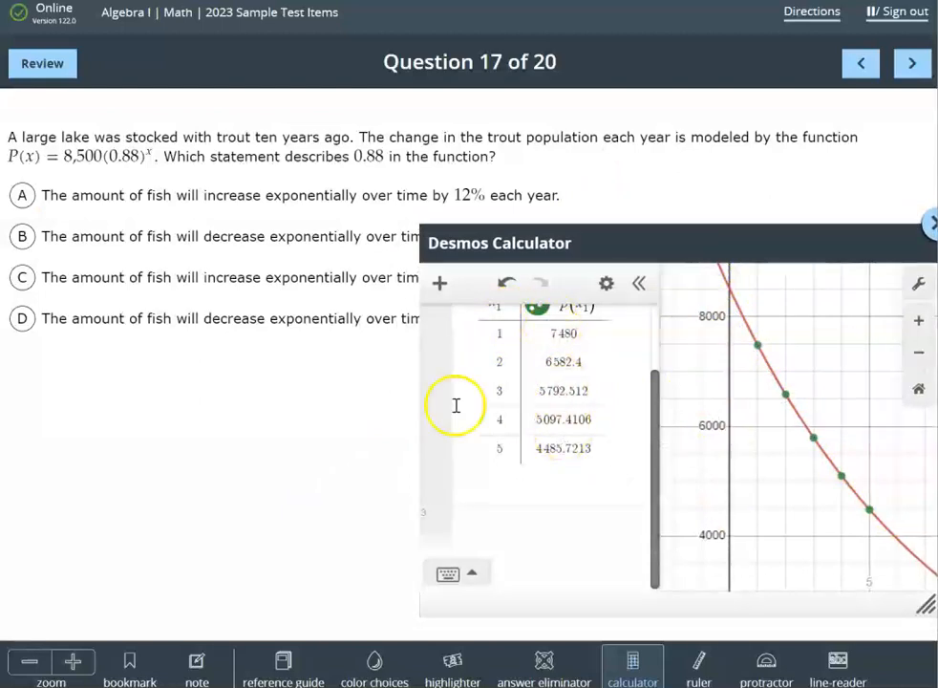
{"action": "left_click_drag", "start_coordinate": [577, 252], "coordinate": [575, 369]}
{"action": "left_click", "coordinate": [535, 663]}
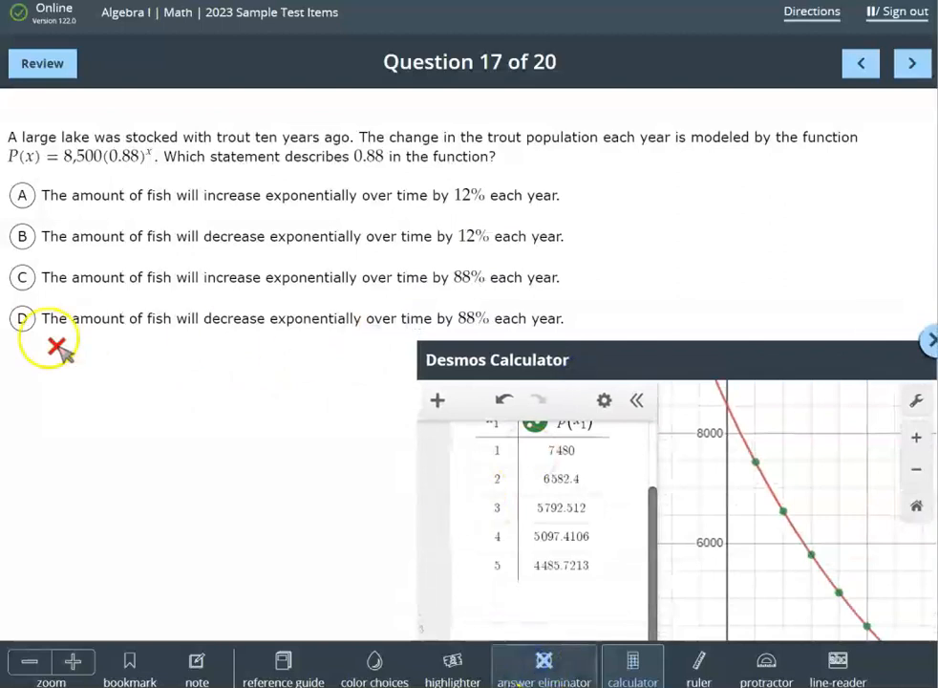
{"action": "left_click", "coordinate": [218, 197]}
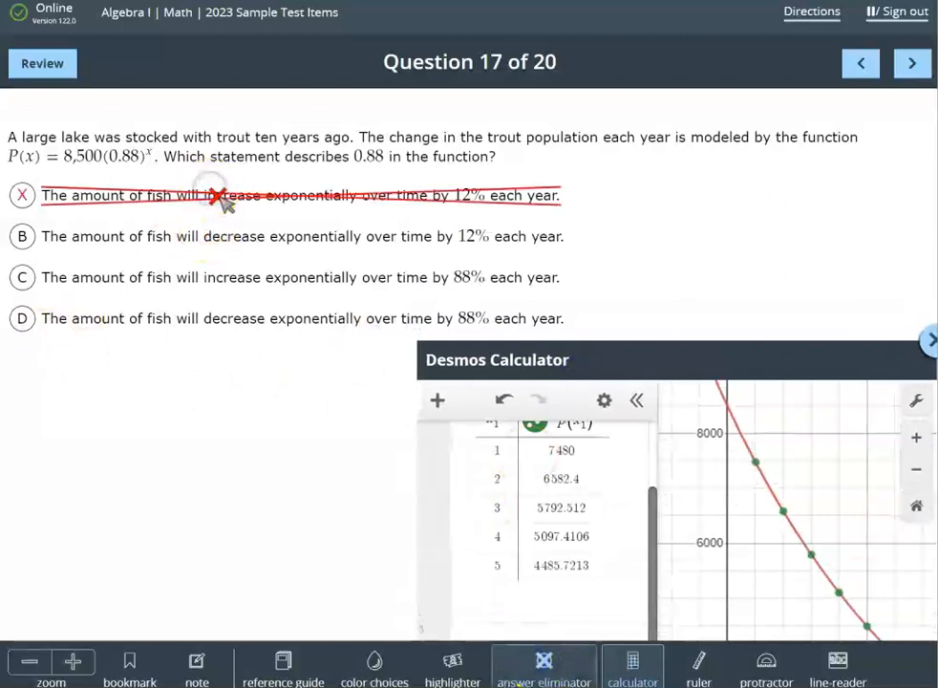
{"action": "left_click", "coordinate": [262, 275]}
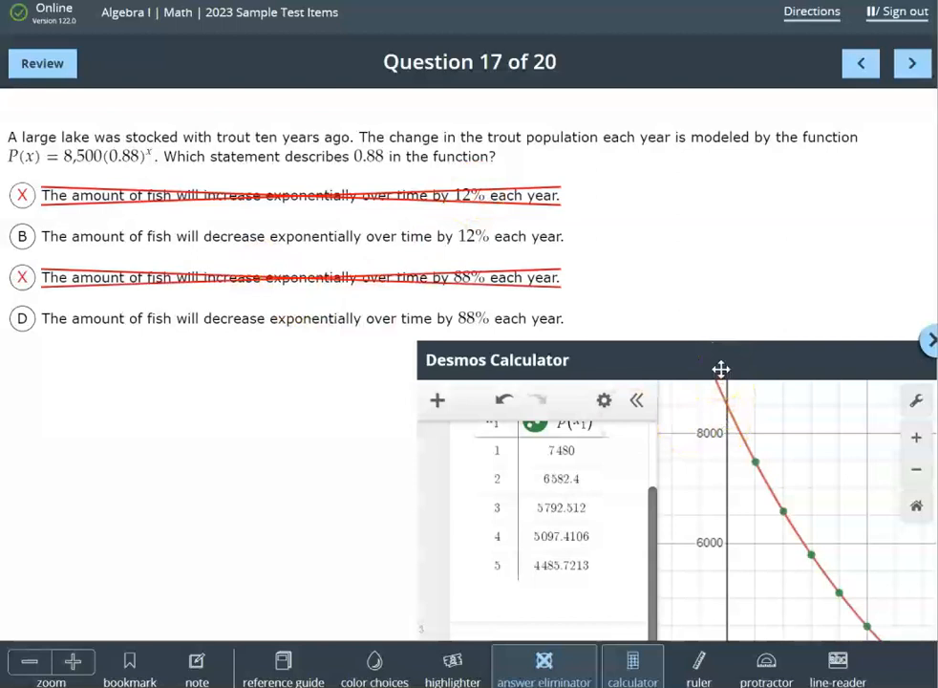
Move the calculator up into full view and calculate 7480 − 6582.4 in a new expression below the table
{"action": "left_click_drag", "start_coordinate": [721, 368], "coordinate": [707, 204]}
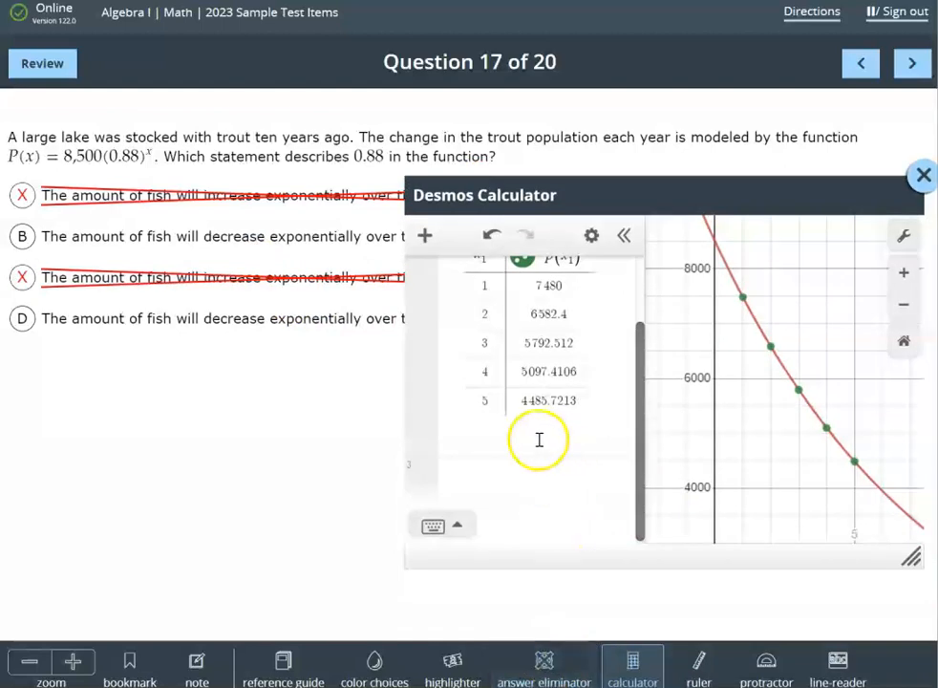
{"action": "left_click", "coordinate": [509, 473]}
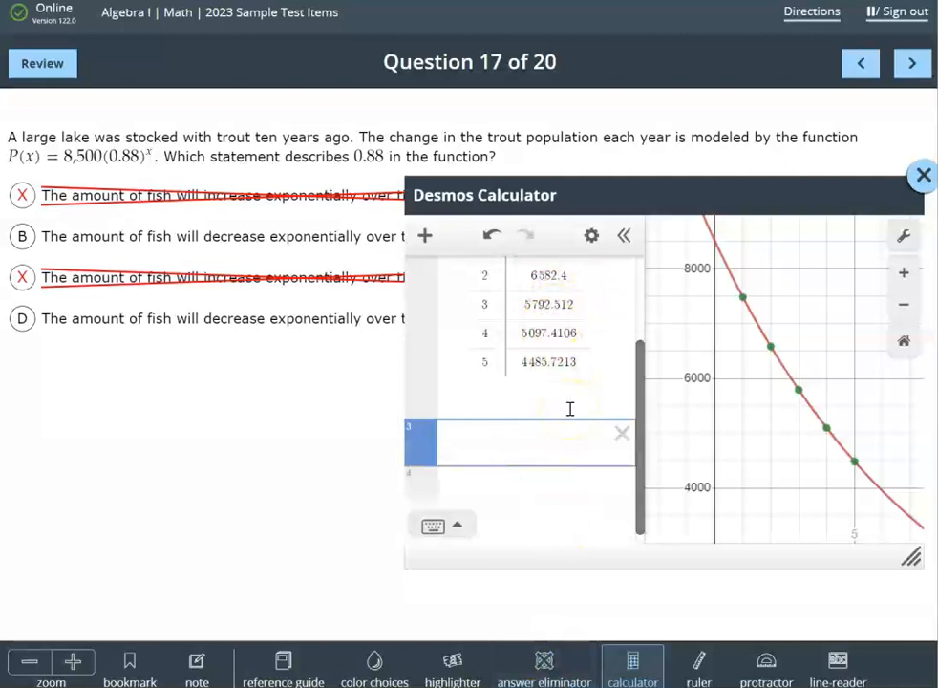
{"action": "scroll", "coordinate": [564, 400], "scroll_direction": "up", "scroll_amount": 1}
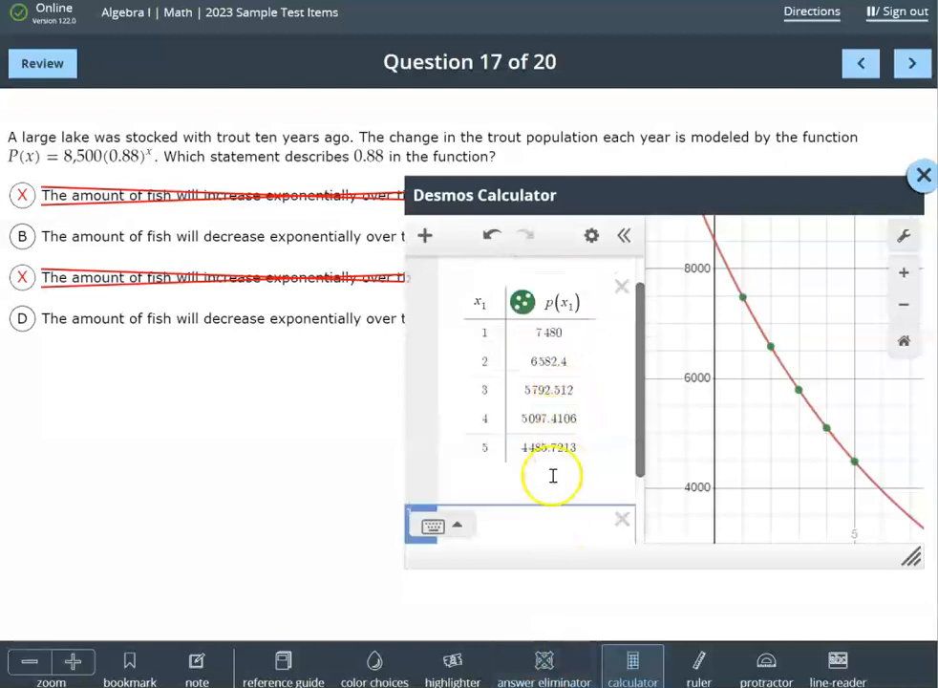
{"action": "left_click", "coordinate": [505, 527]}
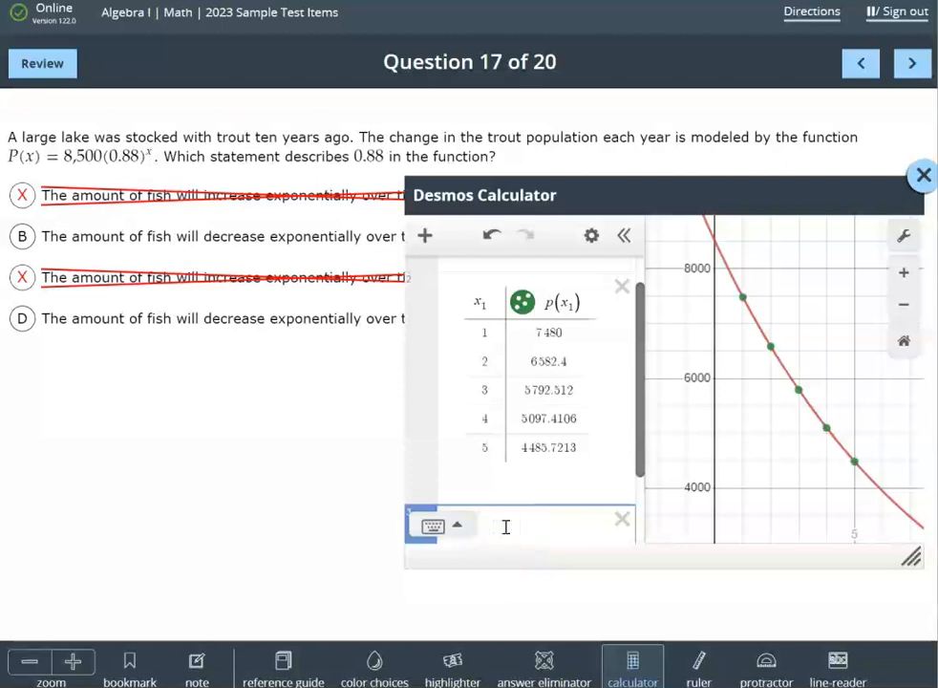
{"action": "type", "text": "74"}
{"action": "left_click", "coordinate": [516, 416]}
{"action": "scroll", "coordinate": [517, 415], "scroll_direction": "up", "scroll_amount": 1}
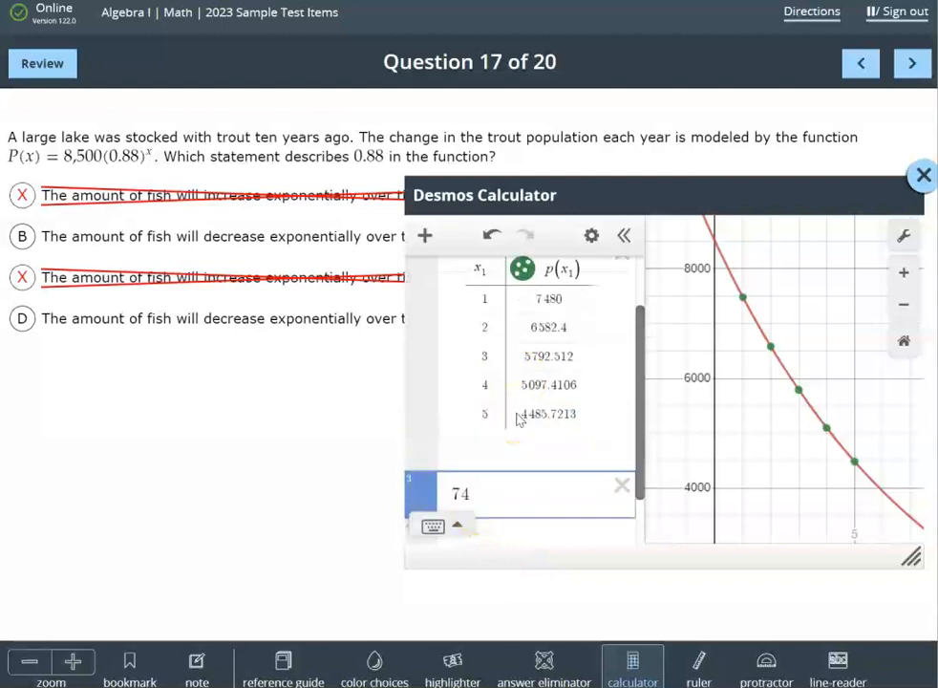
{"action": "left_click", "coordinate": [509, 434]}
{"action": "type", "text": "80 -"}
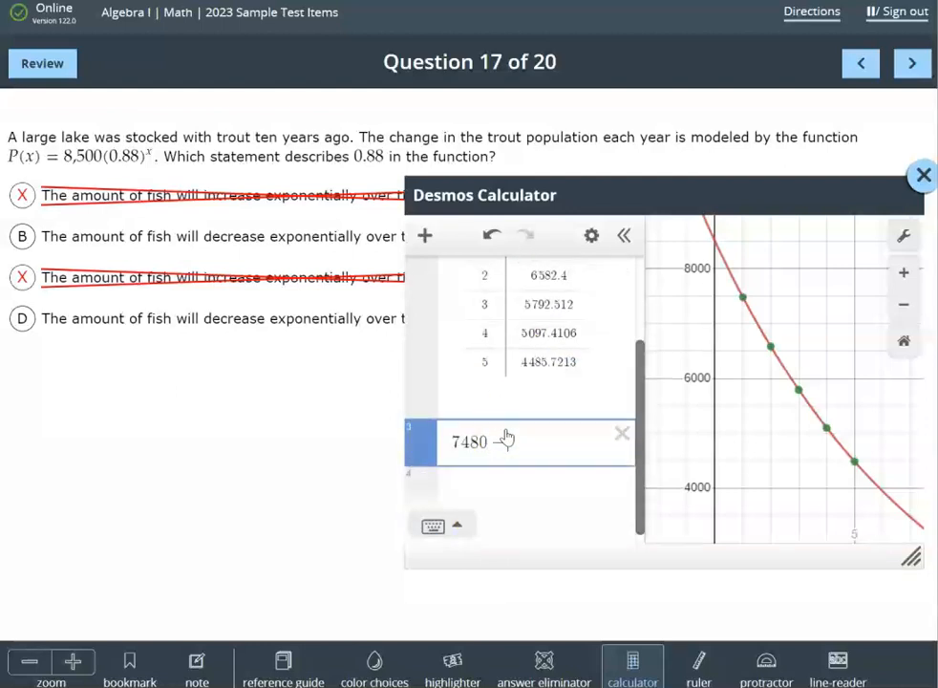
{"action": "scroll", "coordinate": [506, 437], "scroll_direction": "up", "scroll_amount": 1}
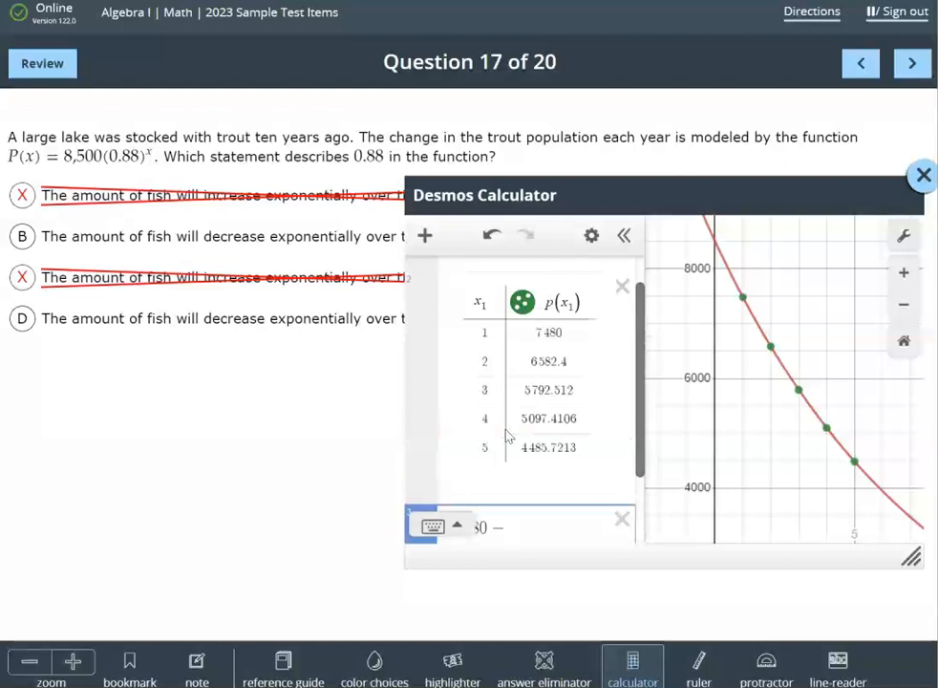
{"action": "type", "text": "-"}
{"action": "scroll", "coordinate": [506, 436], "scroll_direction": "down", "scroll_amount": 1}
{"action": "type", "text": "6582.4"}
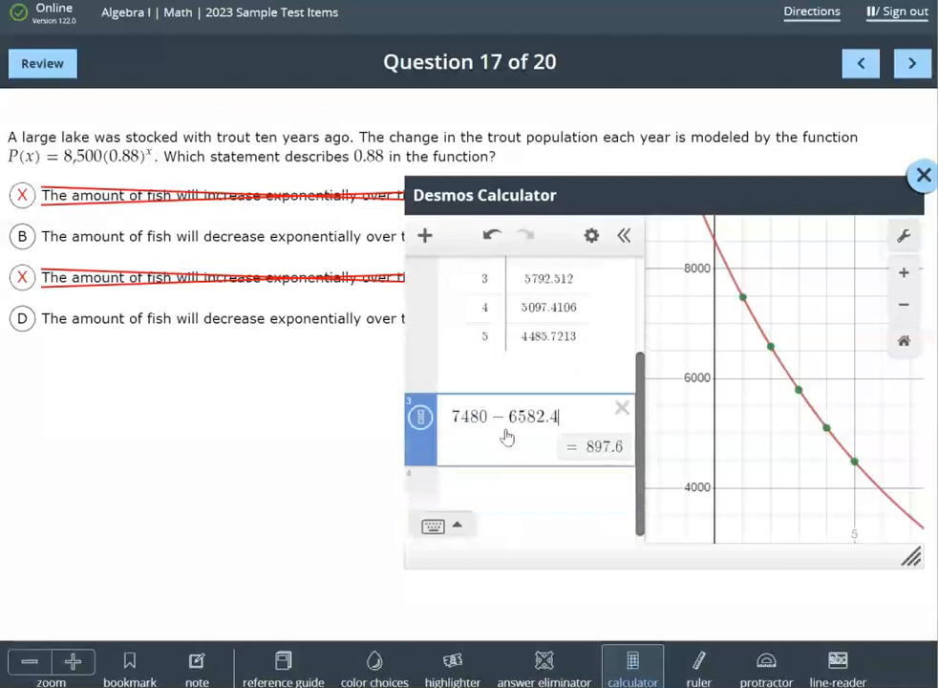
Calculate 897.6 divided by 7480 in a new expression and choose answer B for question 17
{"action": "left_click", "coordinate": [503, 496]}
{"action": "scroll", "coordinate": [509, 496], "scroll_direction": "up", "scroll_amount": 1}
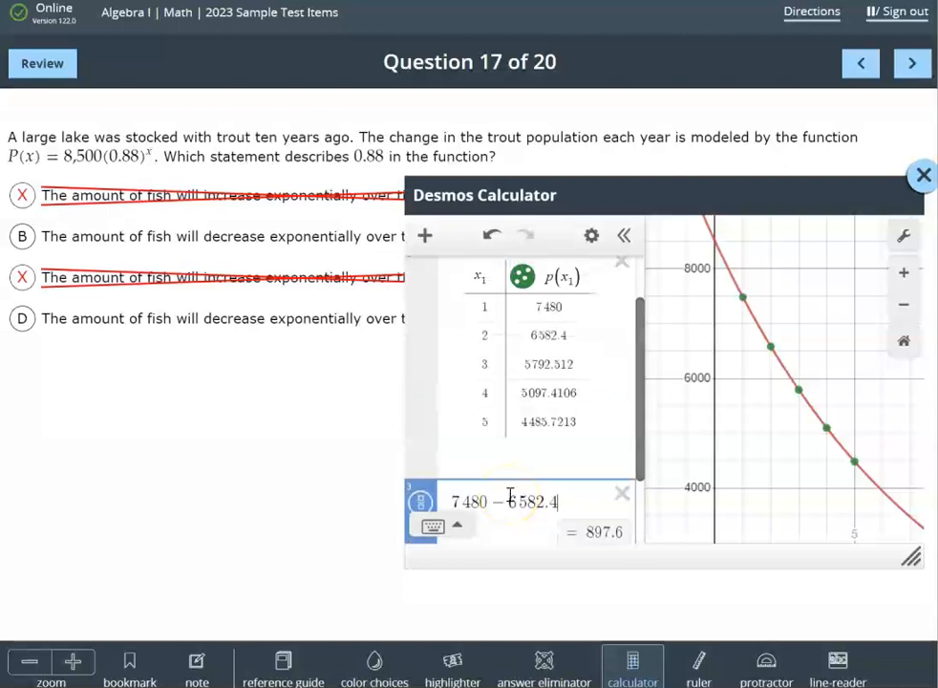
{"action": "scroll", "coordinate": [510, 495], "scroll_direction": "down", "scroll_amount": 1}
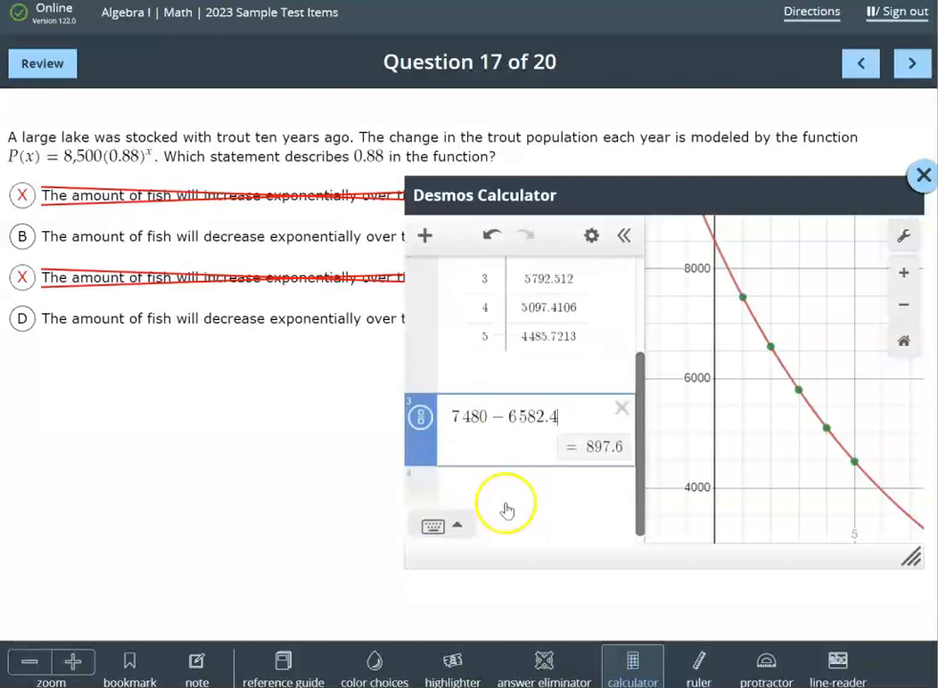
{"action": "left_click", "coordinate": [469, 491]}
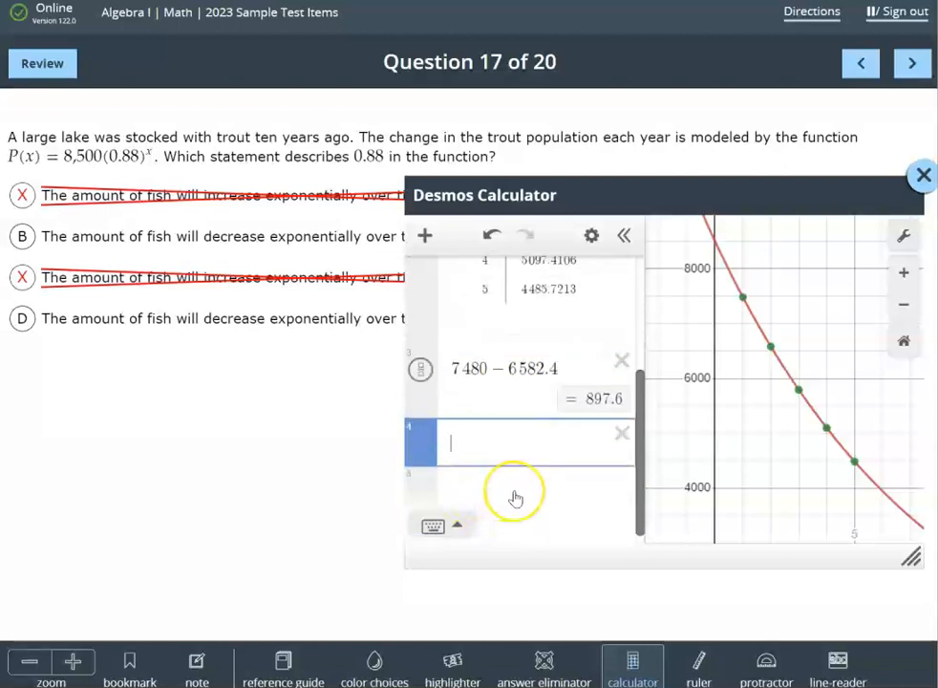
{"action": "type", "text": "897.6/"}
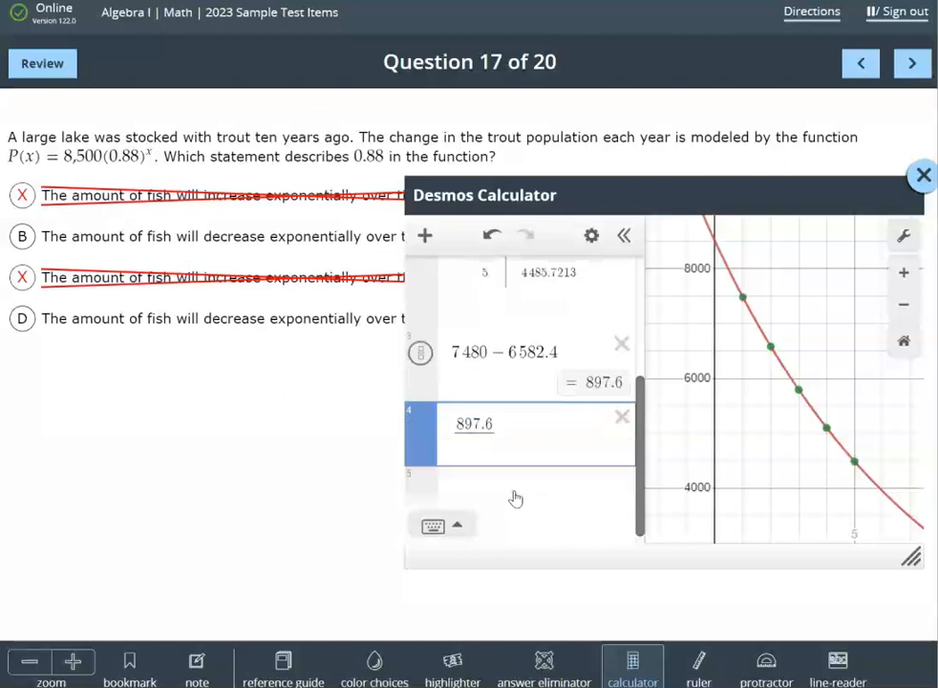
{"action": "type", "text": "7480"}
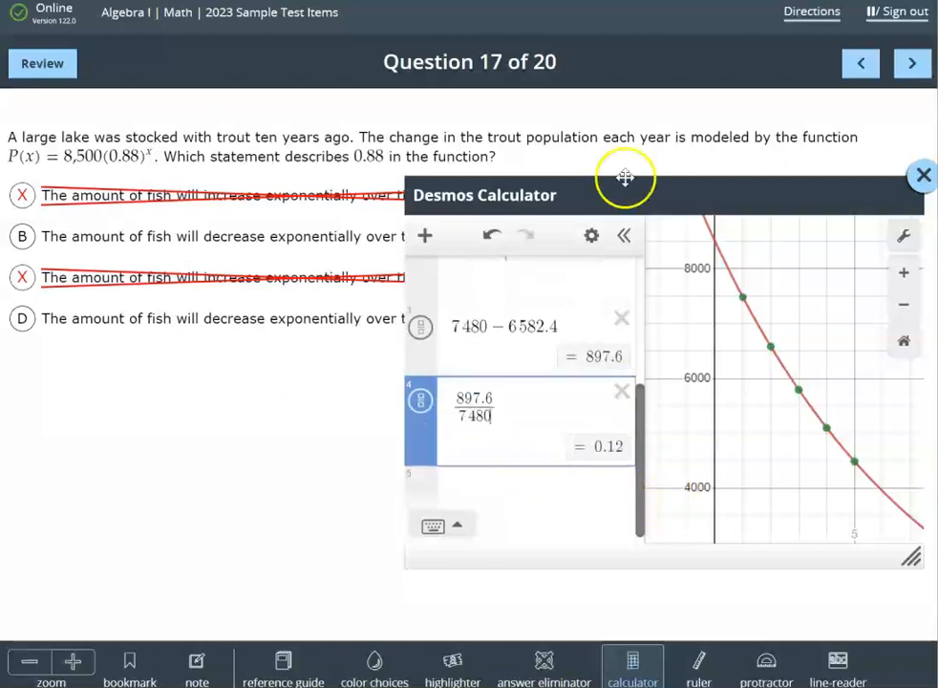
{"action": "left_click_drag", "start_coordinate": [638, 194], "coordinate": [612, 333]}
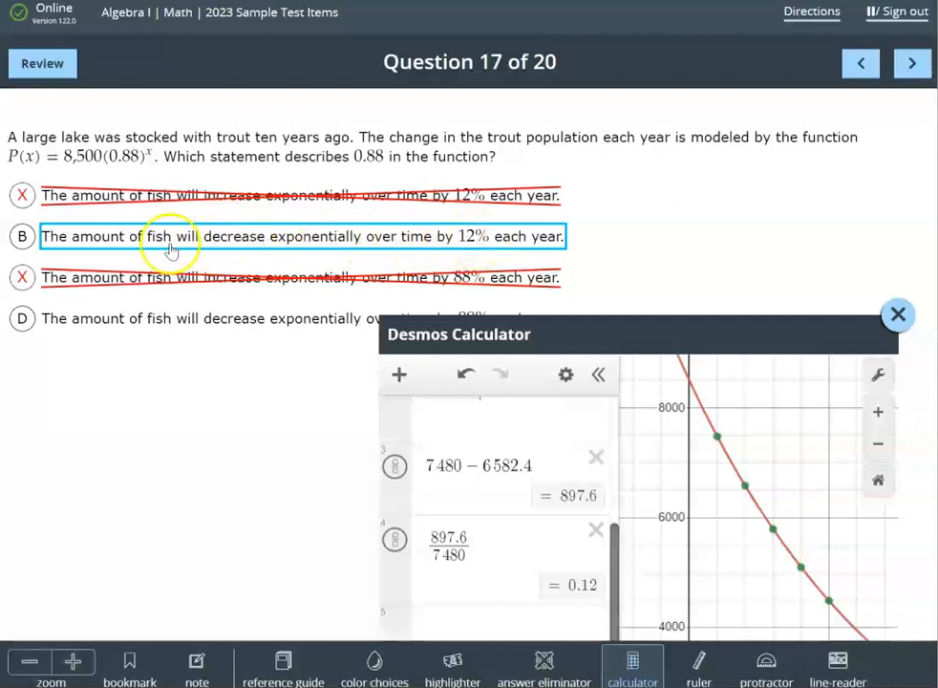
{"action": "left_click", "coordinate": [22, 235]}
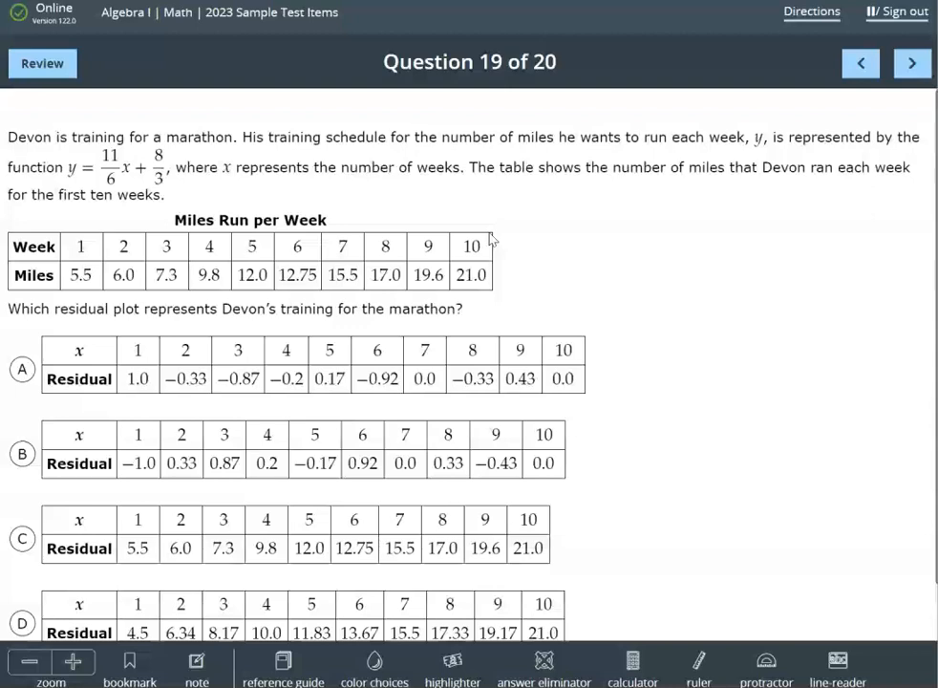
Open the calculator for question 19, enter the ten weeks and miles run in a new x₁–y₁ table, and zoom to fit the points
{"action": "left_click", "coordinate": [632, 673]}
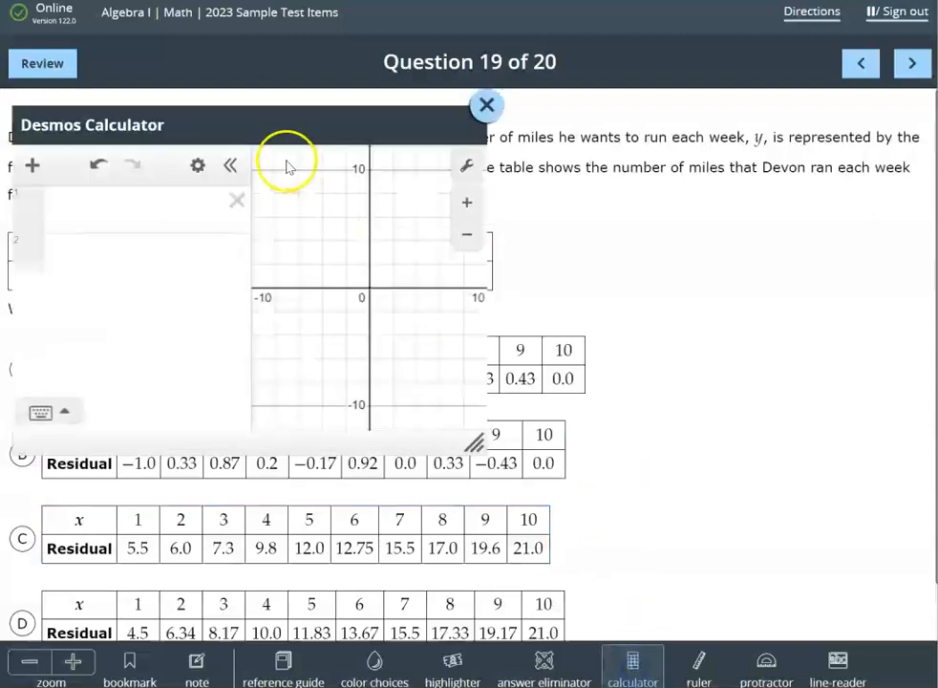
{"action": "left_click_drag", "start_coordinate": [247, 119], "coordinate": [655, 301]}
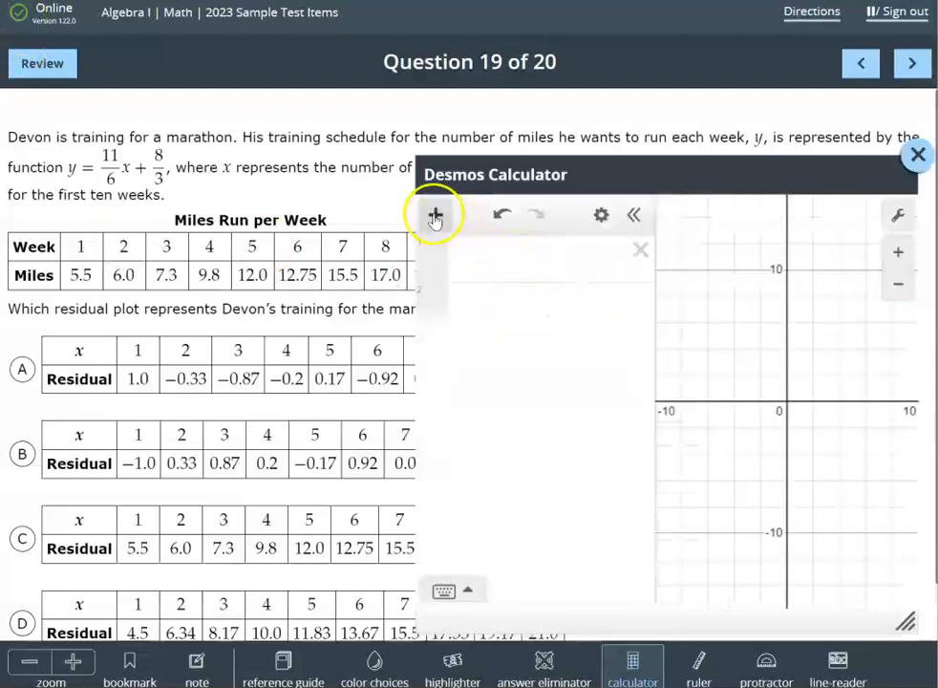
{"action": "left_click", "coordinate": [435, 215]}
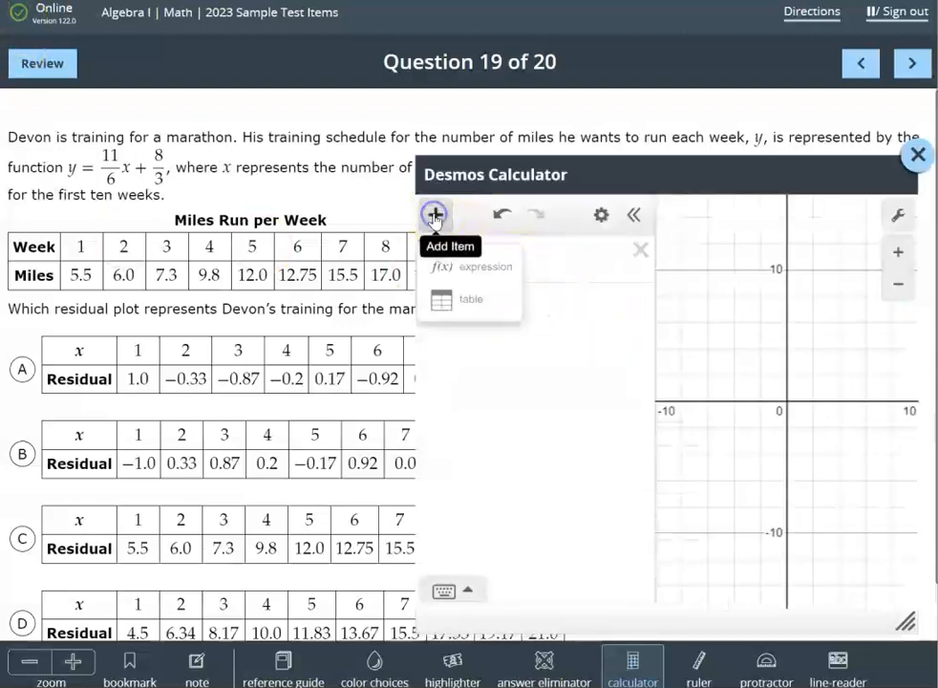
{"action": "left_click", "coordinate": [470, 304]}
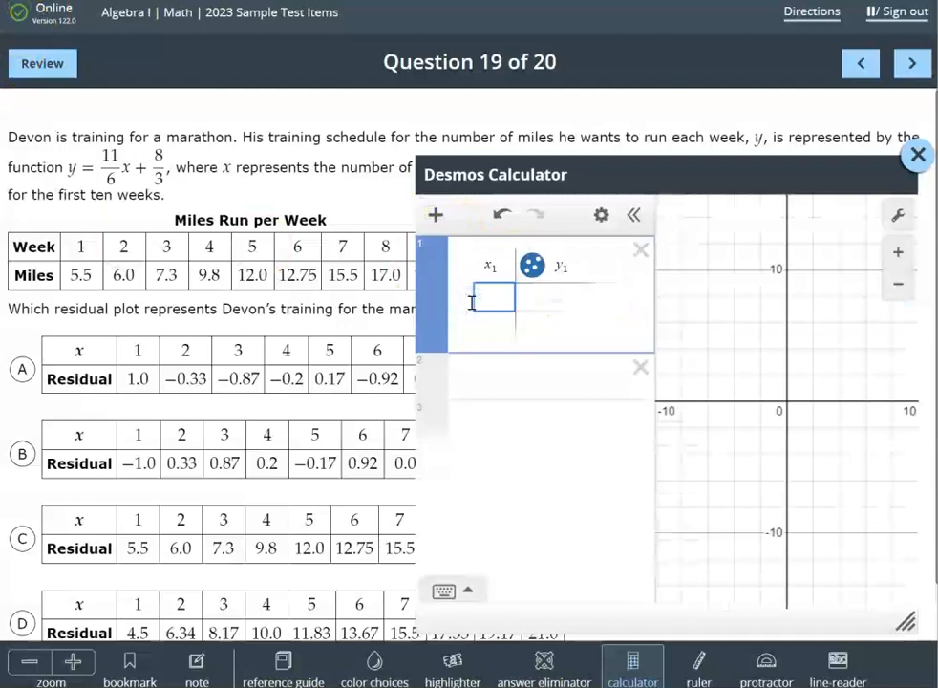
{"action": "mouse_move", "coordinate": [569, 174]}
{"action": "left_mouse_down"}
{"action": "mouse_move", "coordinate": [571, 293]}
{"action": "mouse_move", "coordinate": [569, 156]}
{"action": "left_mouse_up"}
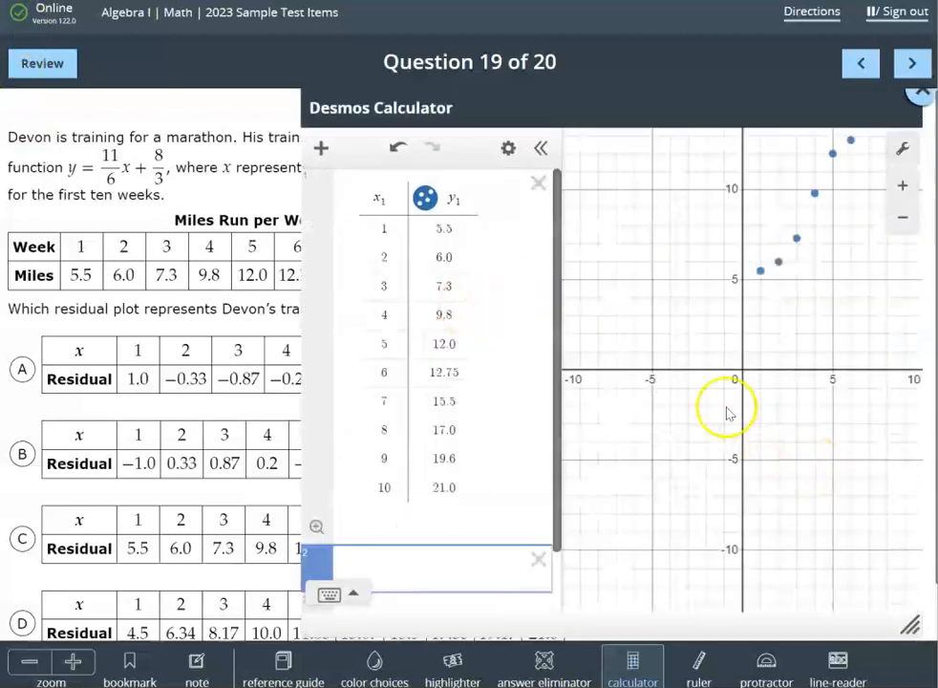
{"action": "left_click", "coordinate": [316, 528]}
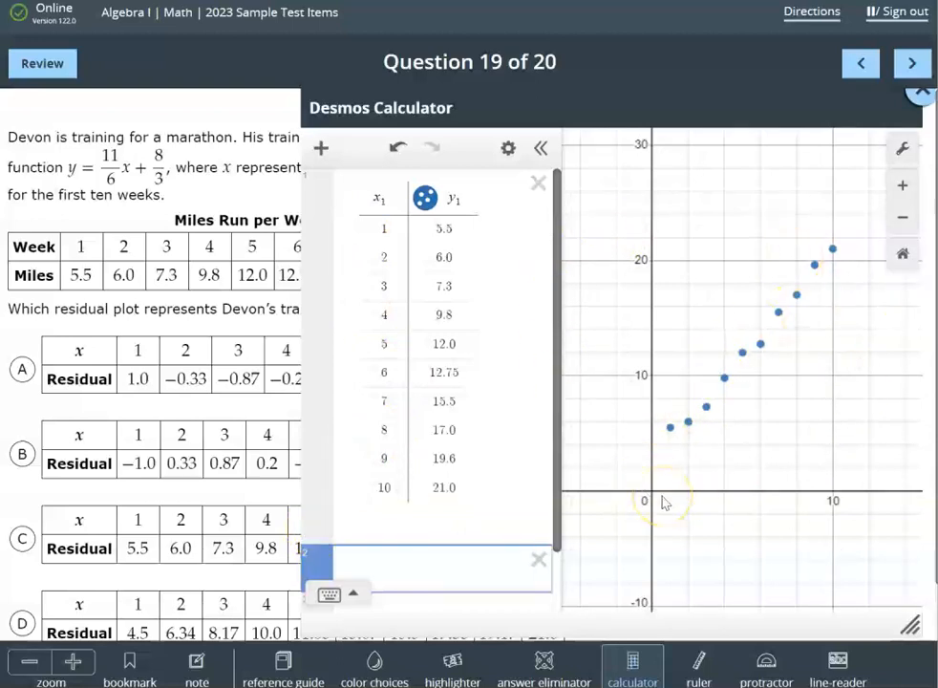
Fit a linear regression to the table data by entering y₁ ~ mx₁ + b below the table
{"action": "left_click", "coordinate": [400, 565]}
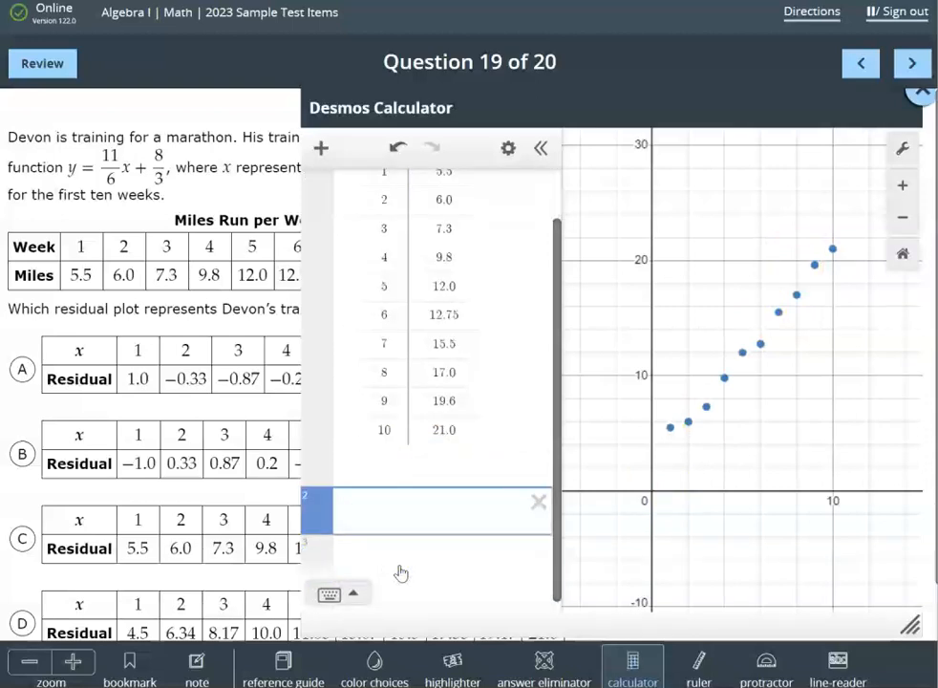
{"action": "scroll", "coordinate": [400, 569], "scroll_direction": "up", "scroll_amount": 2}
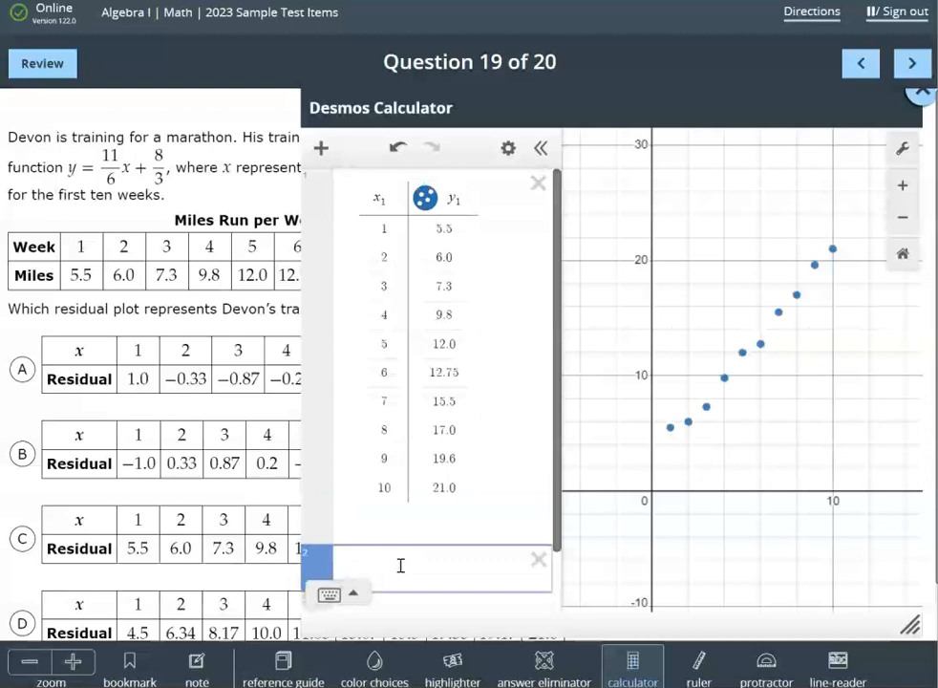
{"action": "type", "text": "y"}
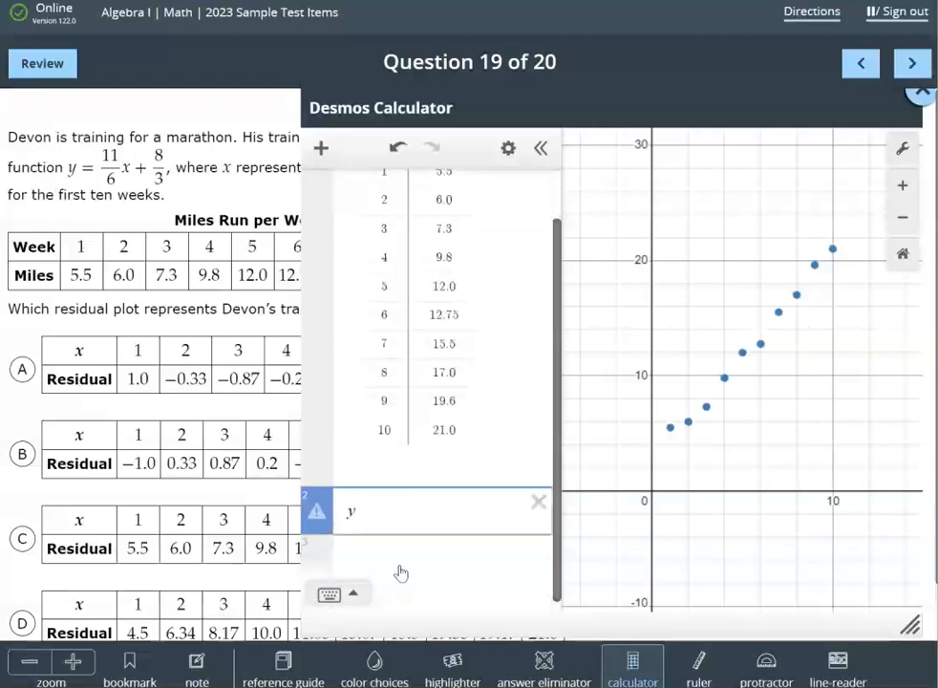
{"action": "type", "text": "_1"}
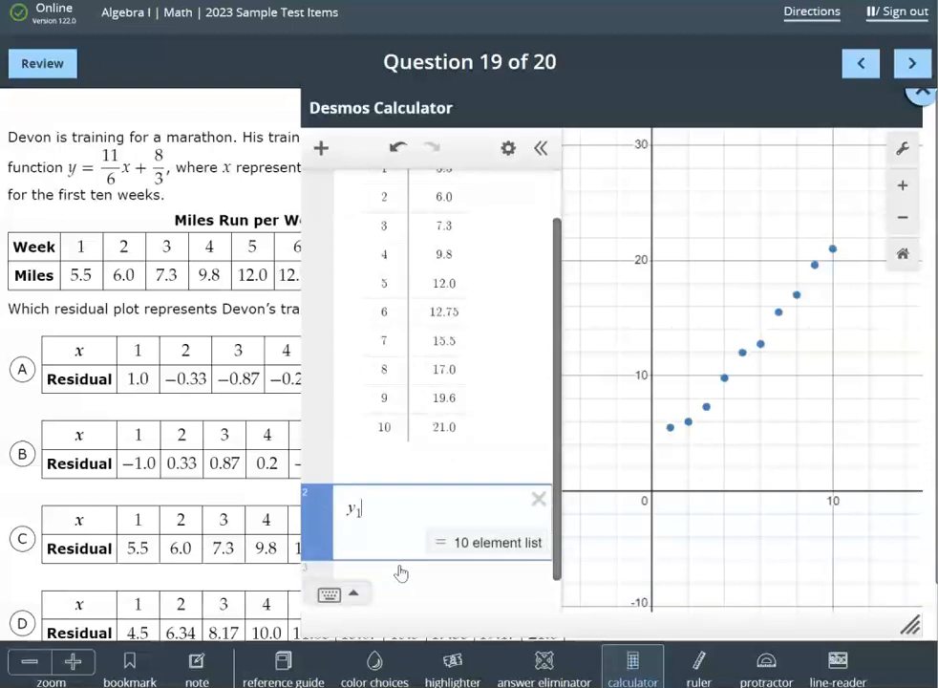
{"action": "type", "text": "~ "}
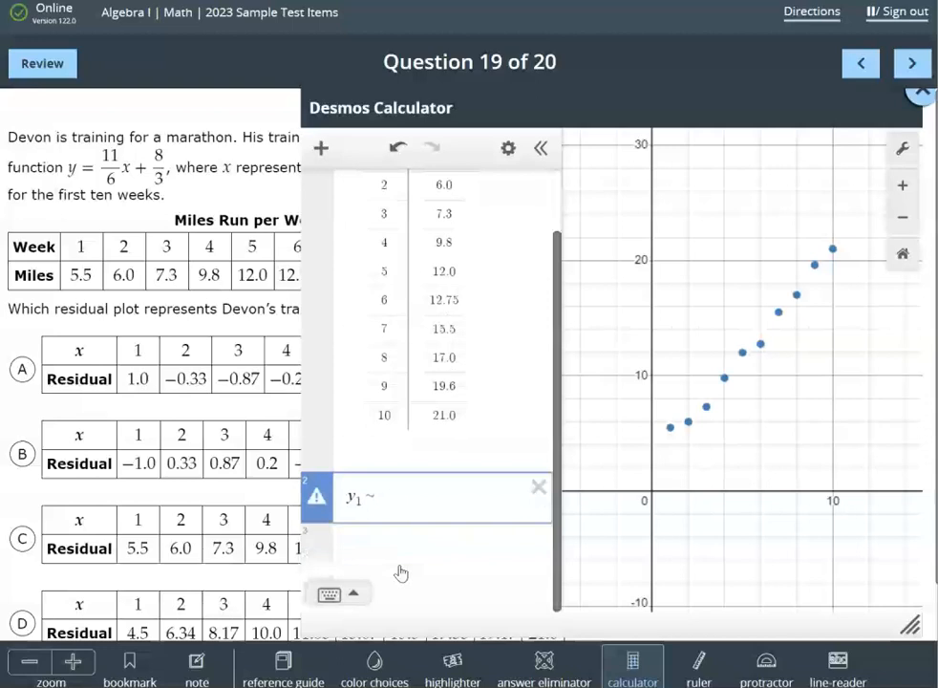
{"action": "type", "text": "m"}
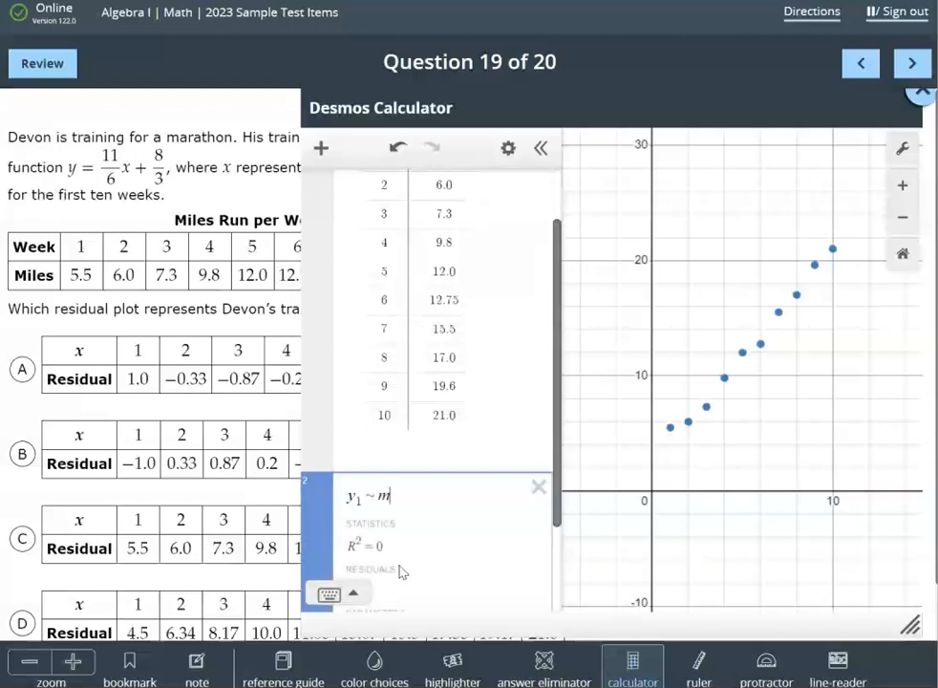
{"action": "type", "text": "x1"}
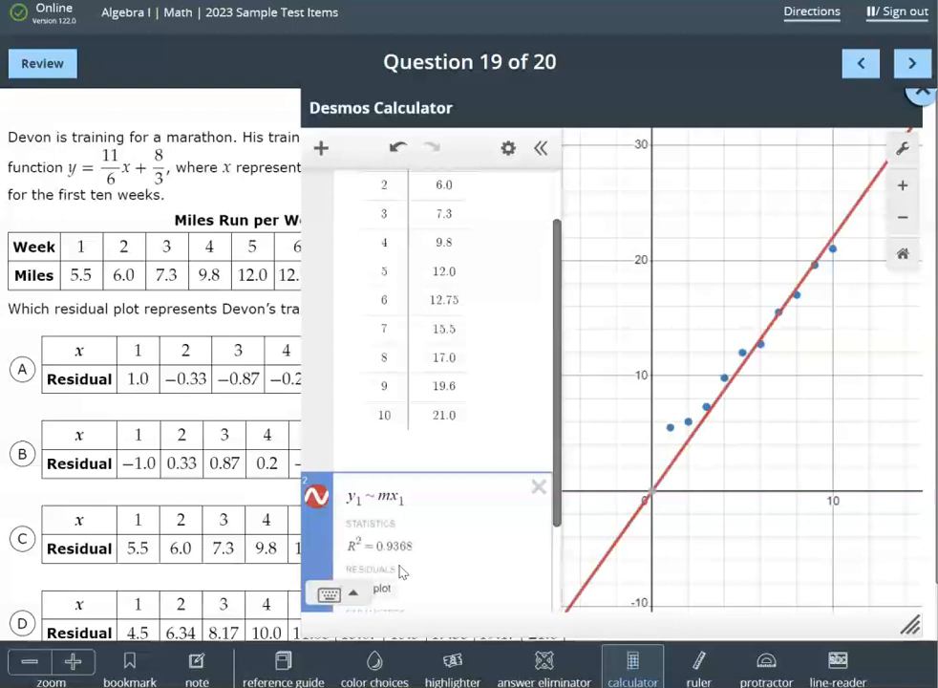
{"action": "type", "text": "+b"}
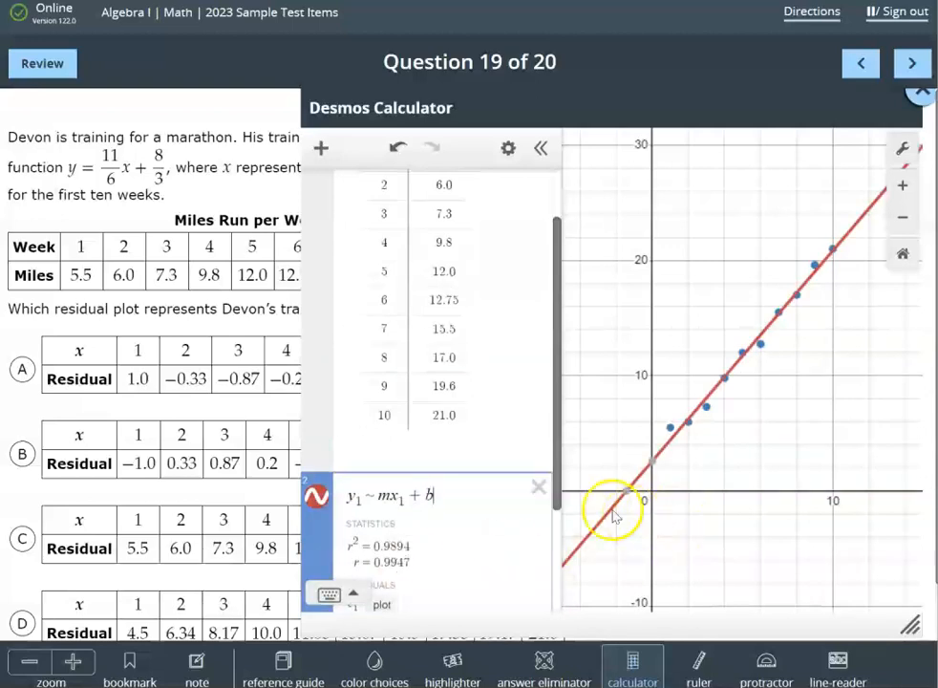
Examine the regression's statistics, residuals and parameters, and widen the expression list to make more room beside the table
{"action": "scroll", "coordinate": [432, 456], "scroll_direction": "down", "scroll_amount": 2}
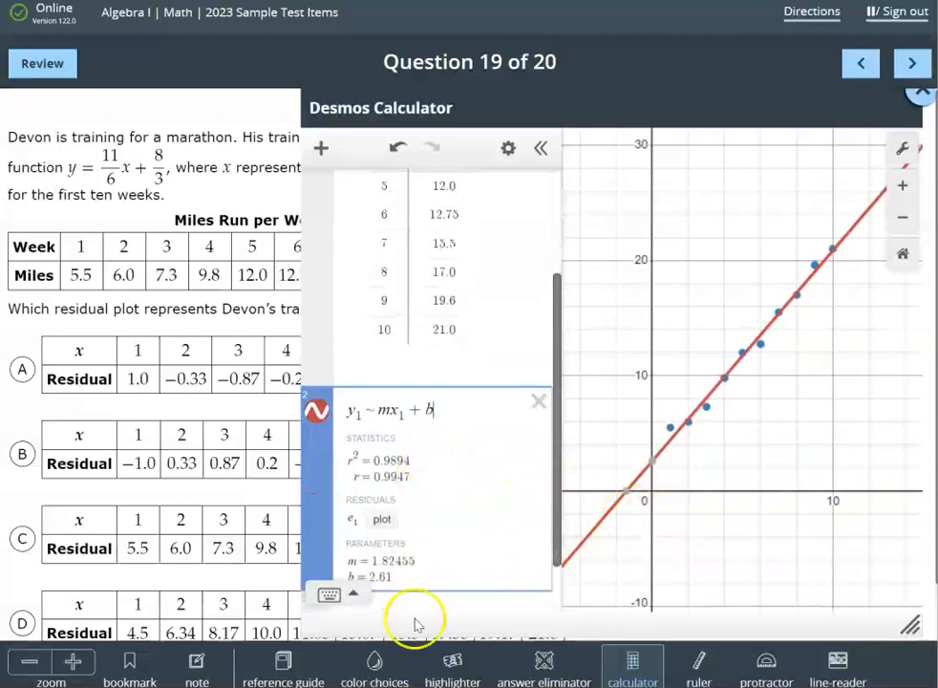
{"action": "scroll", "coordinate": [630, 559], "scroll_direction": "up", "scroll_amount": 1}
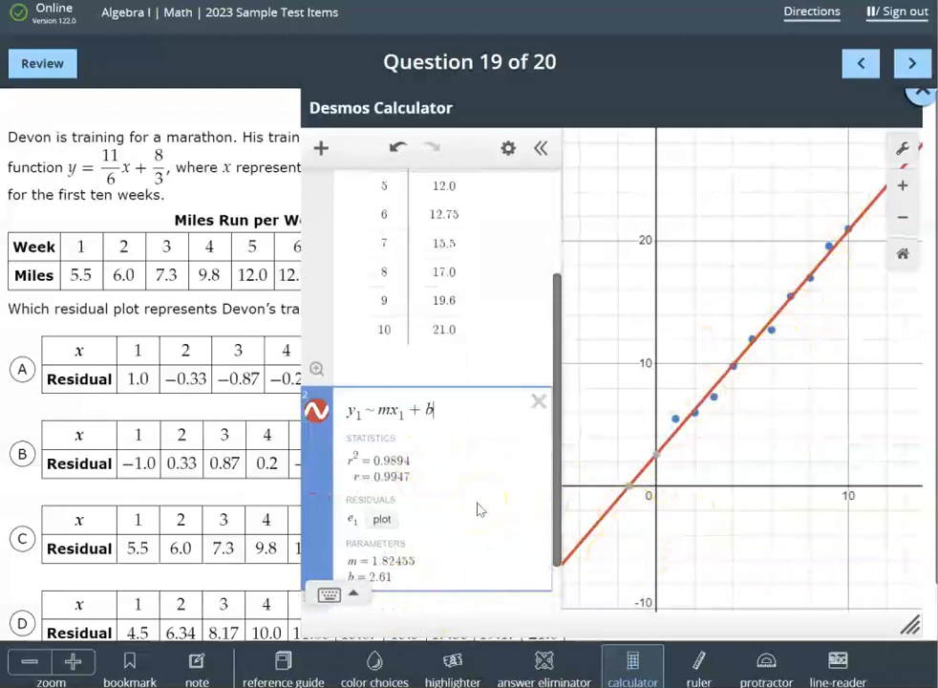
{"action": "scroll", "coordinate": [479, 509], "scroll_direction": "down", "scroll_amount": 1}
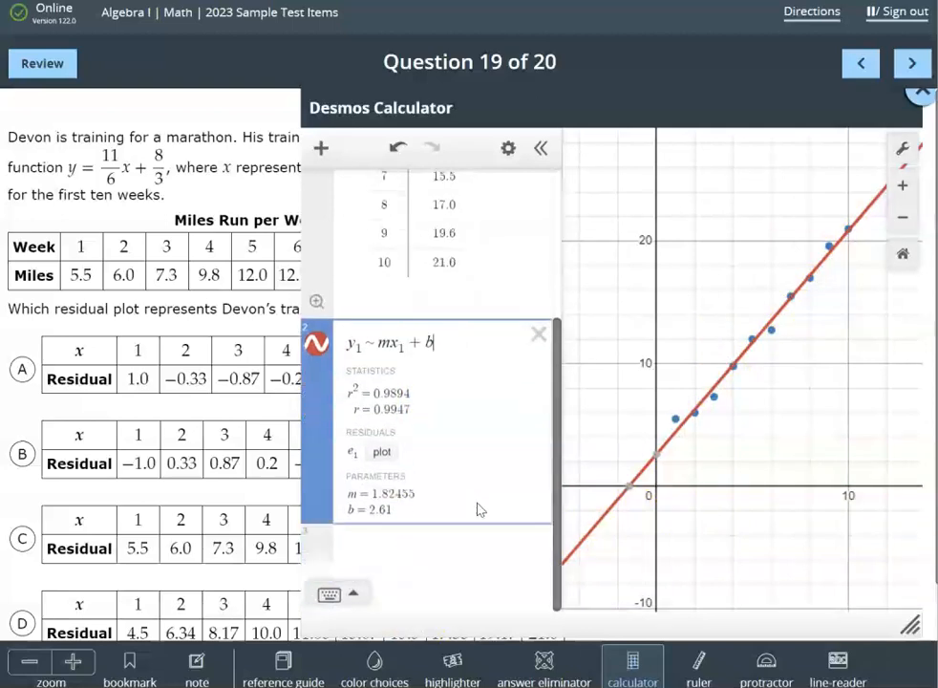
{"action": "scroll", "coordinate": [479, 509], "scroll_direction": "up", "scroll_amount": 1}
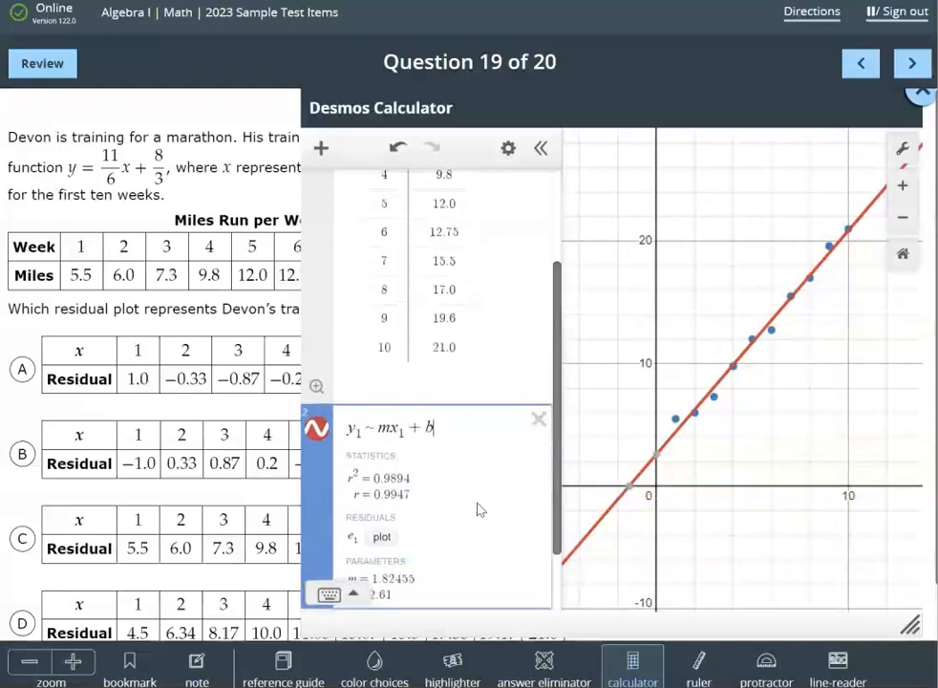
{"action": "scroll", "coordinate": [480, 509], "scroll_direction": "down", "scroll_amount": 1}
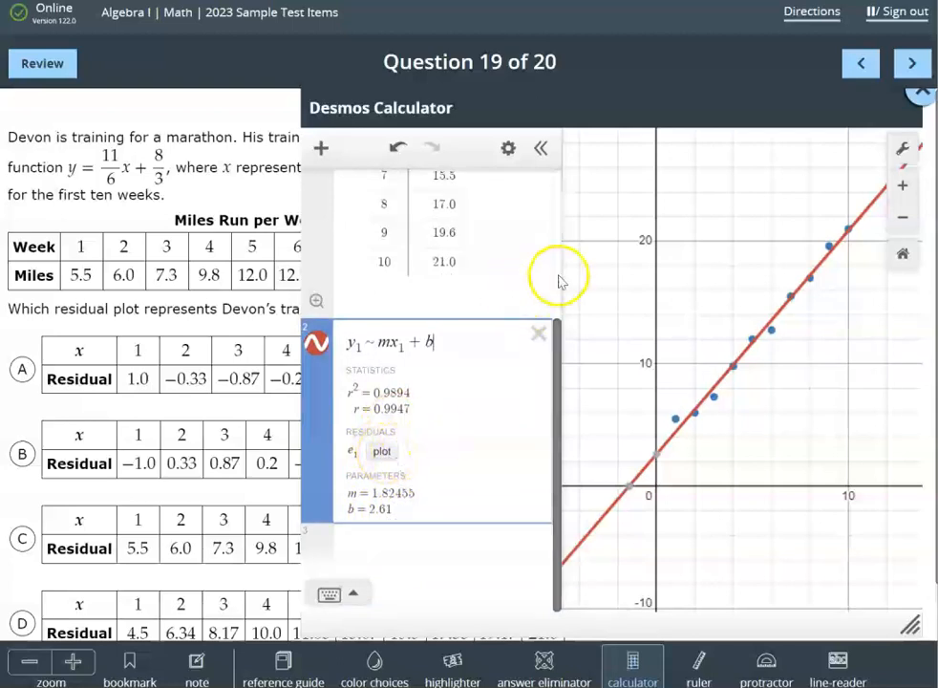
{"action": "left_click_drag", "start_coordinate": [560, 268], "coordinate": [650, 272]}
{"action": "scroll", "coordinate": [528, 389], "scroll_direction": "up", "scroll_amount": 2}
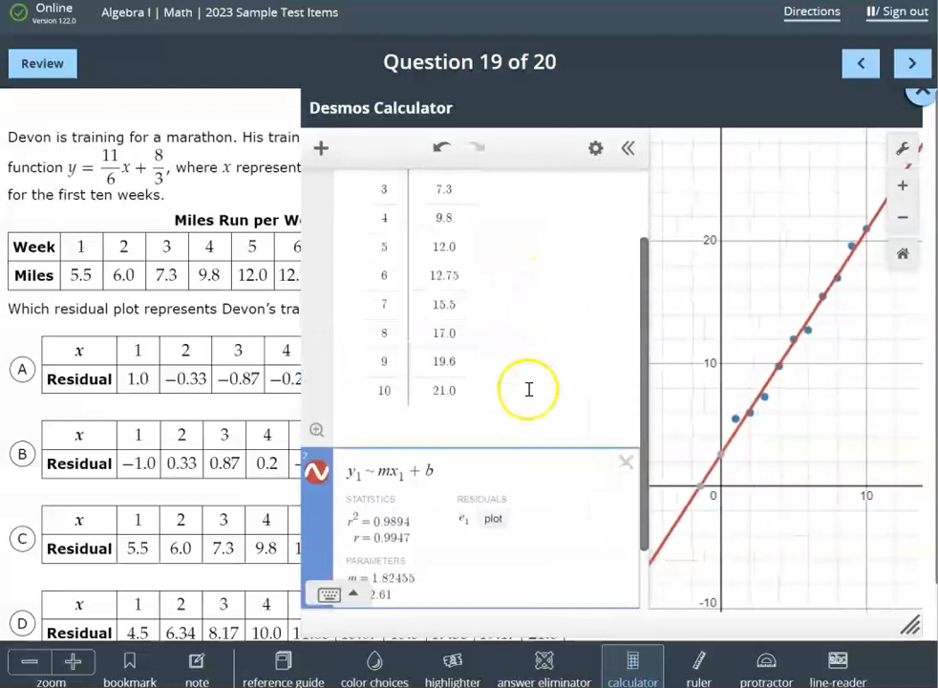
Plot the regression's residuals e₁ from the fit and compare the values in the table with the answer choices for question 19
{"action": "left_click", "coordinate": [491, 520]}
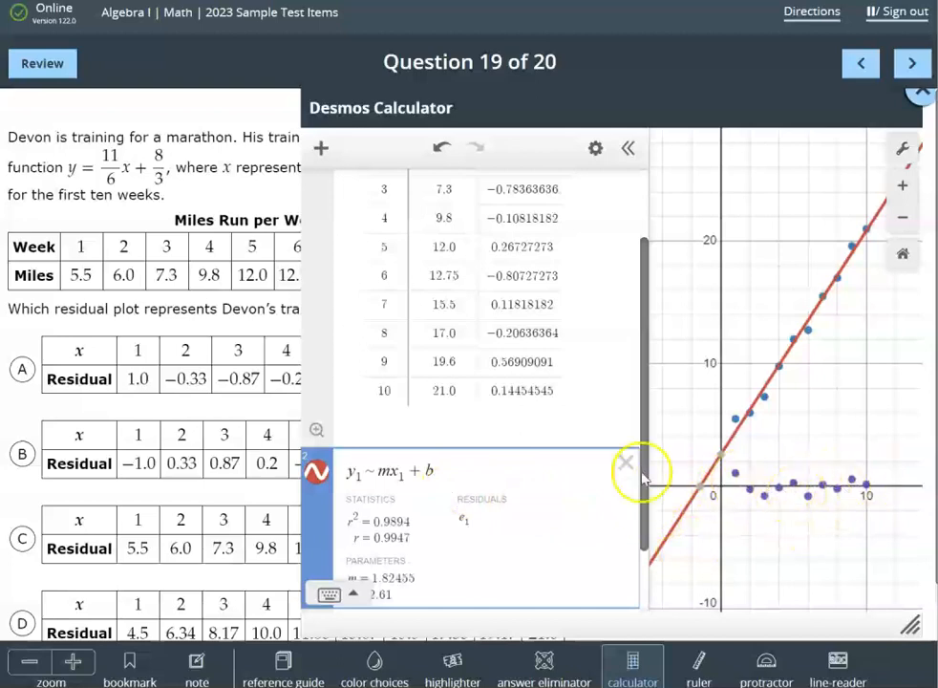
{"action": "scroll", "coordinate": [493, 460], "scroll_direction": "up", "scroll_amount": 2}
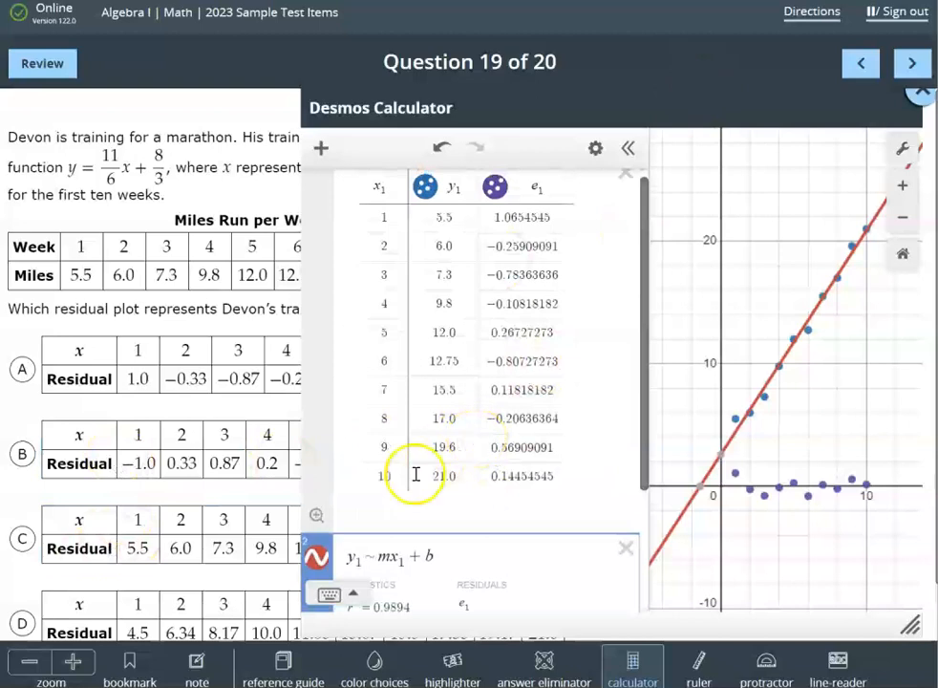
{"action": "scroll", "coordinate": [173, 489], "scroll_direction": "down", "scroll_amount": 1}
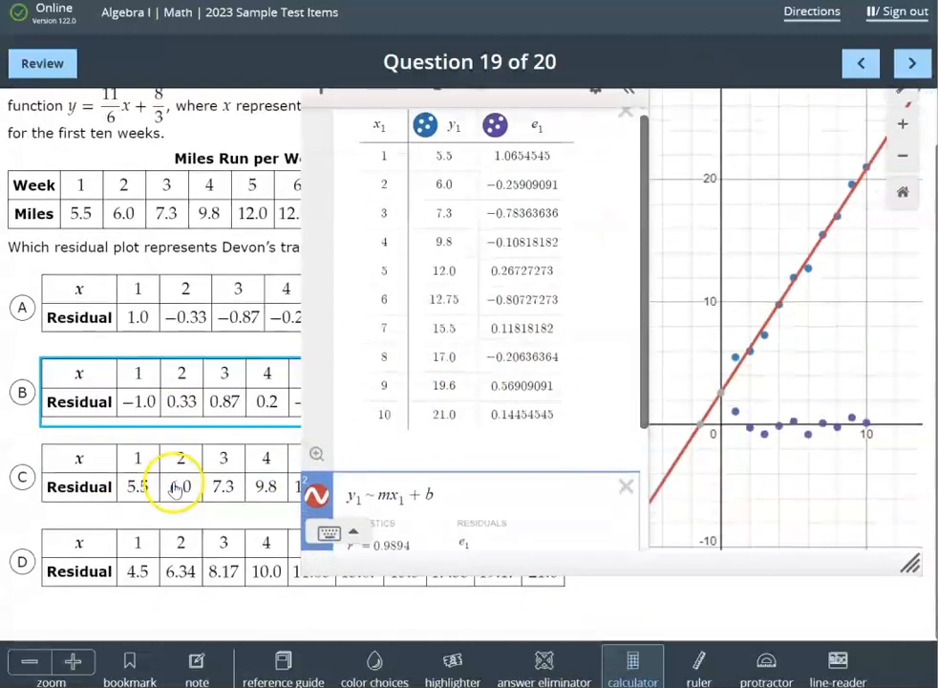
{"action": "scroll", "coordinate": [174, 489], "scroll_direction": "up", "scroll_amount": 1}
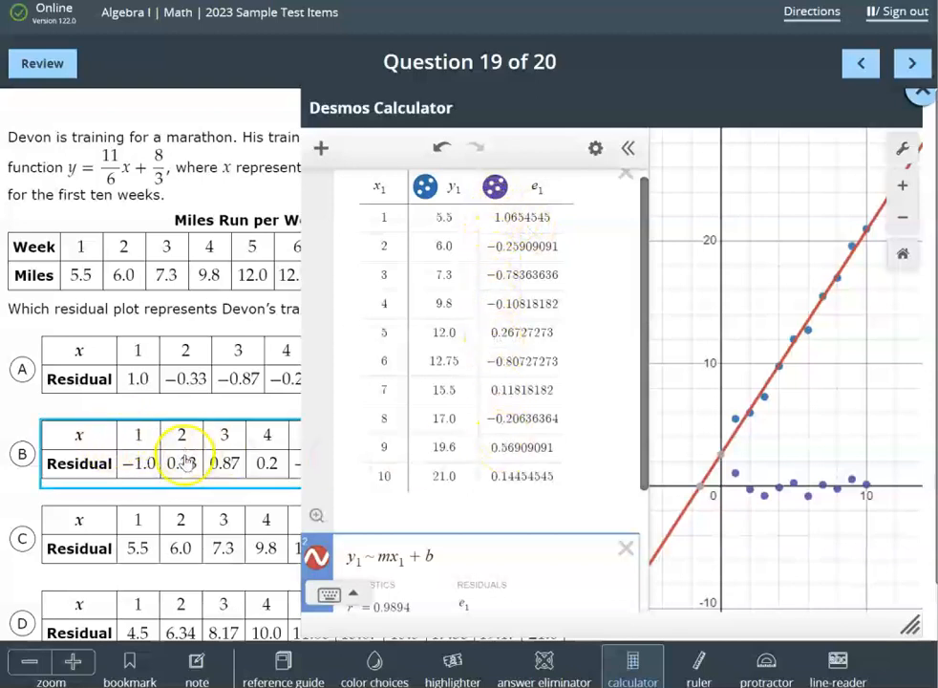
{"action": "scroll", "coordinate": [148, 545], "scroll_direction": "down", "scroll_amount": 1}
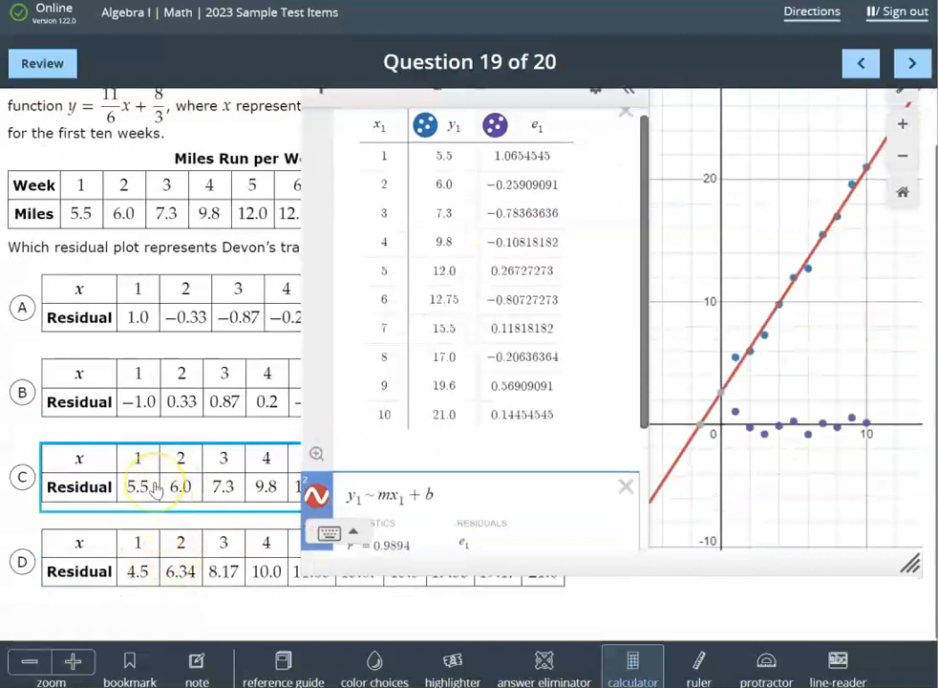
{"action": "scroll", "coordinate": [152, 485], "scroll_direction": "up", "scroll_amount": 1}
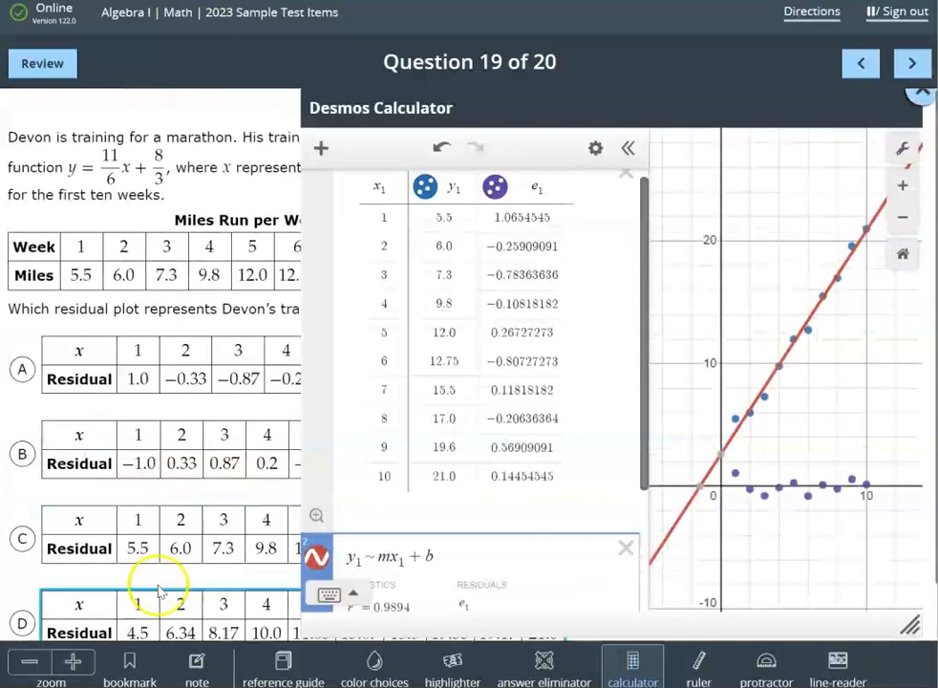
Check the residuals against the first answer choice, review the regression's parameters, and choose answer A for question 19
{"action": "left_click", "coordinate": [150, 364]}
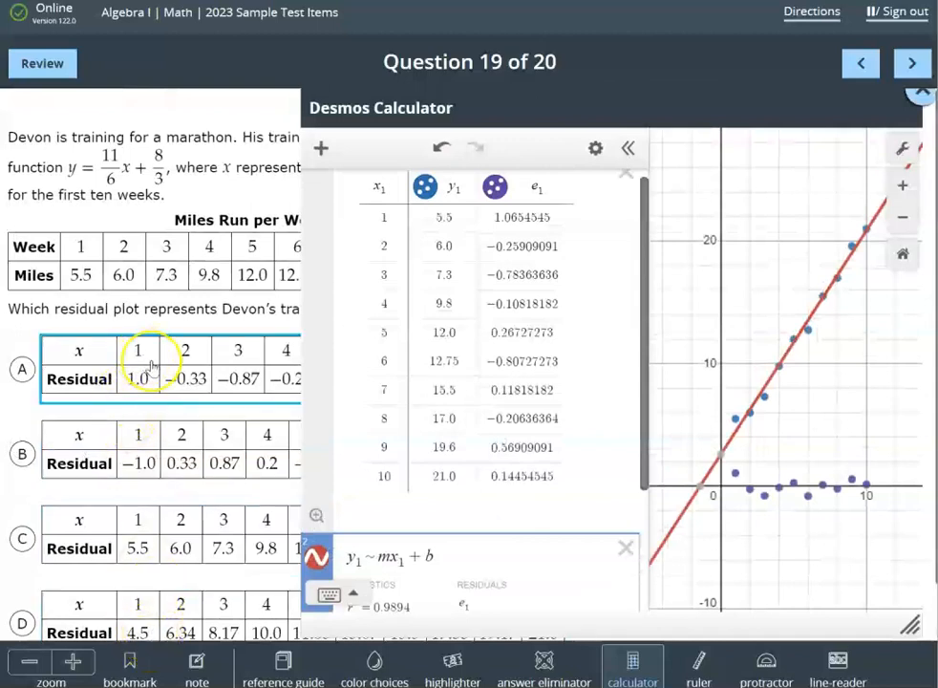
{"action": "left_click", "coordinate": [520, 260]}
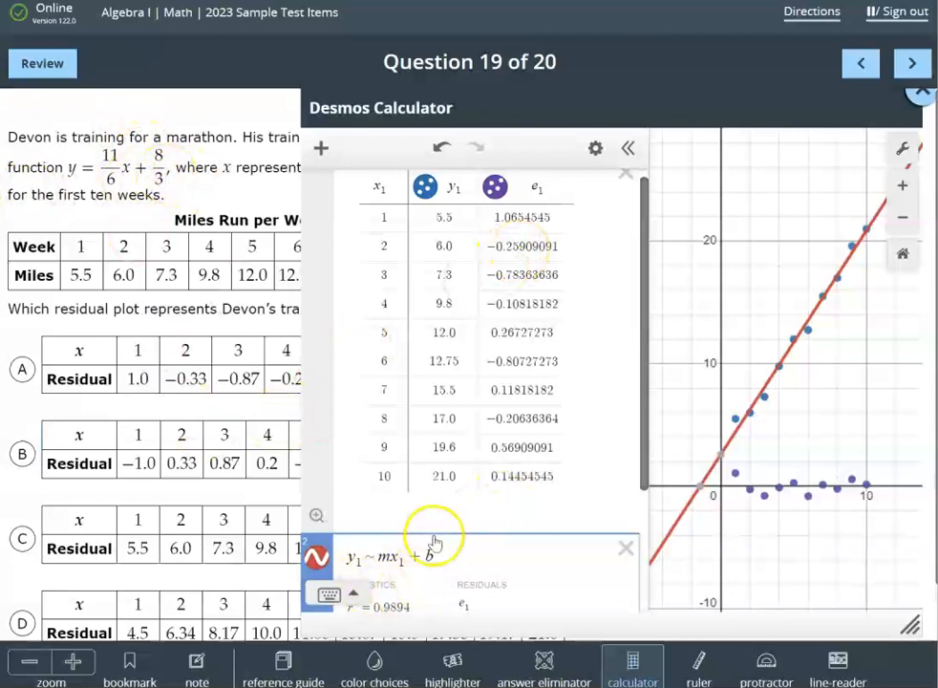
{"action": "scroll", "coordinate": [429, 539], "scroll_direction": "down", "scroll_amount": 2}
{"action": "scroll", "coordinate": [435, 540], "scroll_direction": "down", "scroll_amount": 2}
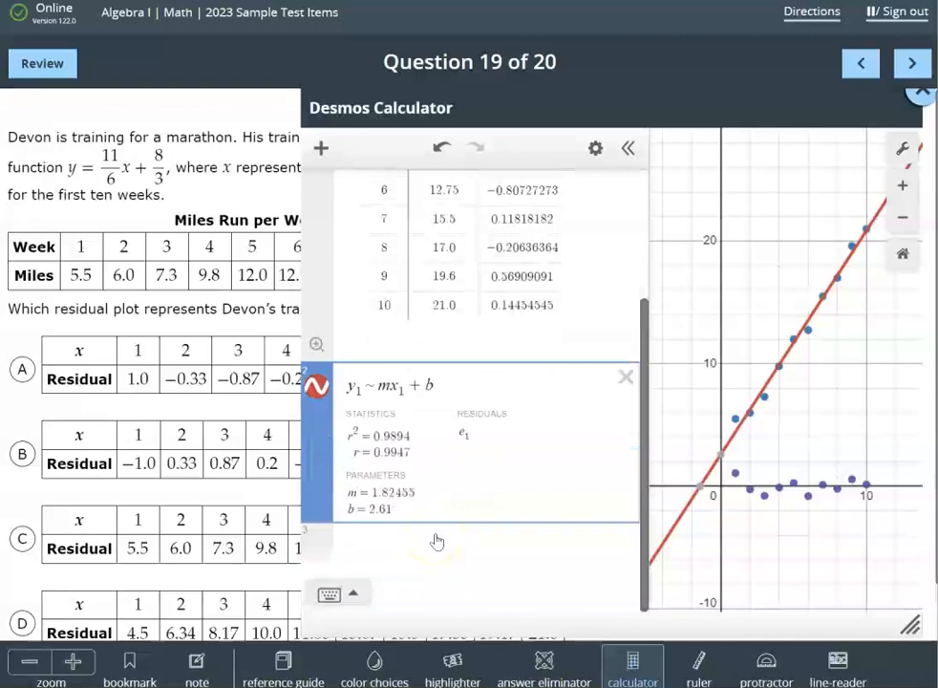
{"action": "scroll", "coordinate": [435, 540], "scroll_direction": "up", "scroll_amount": 4}
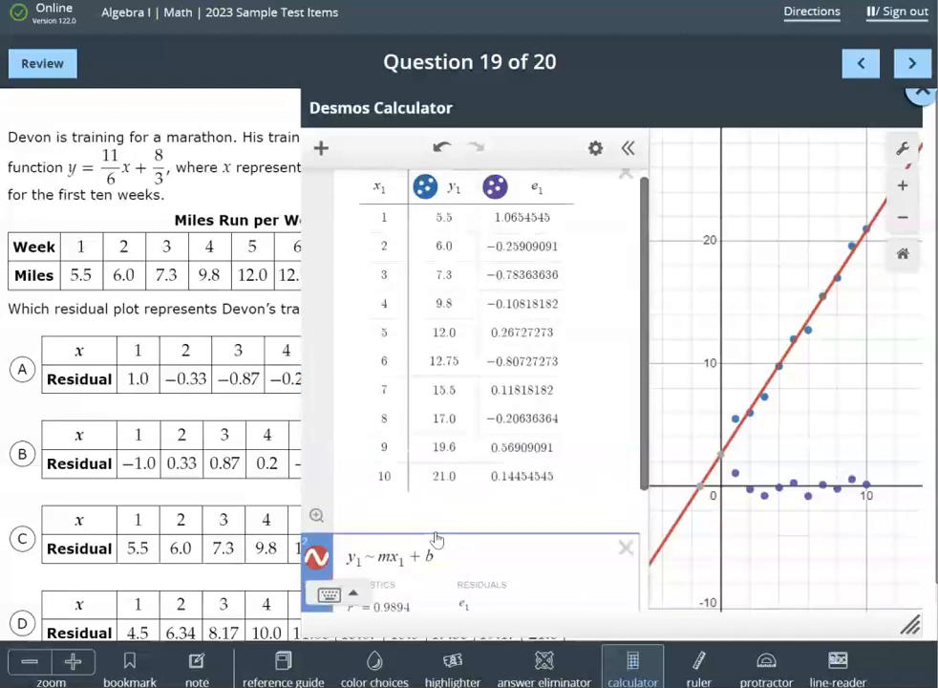
{"action": "left_click", "coordinate": [23, 370]}
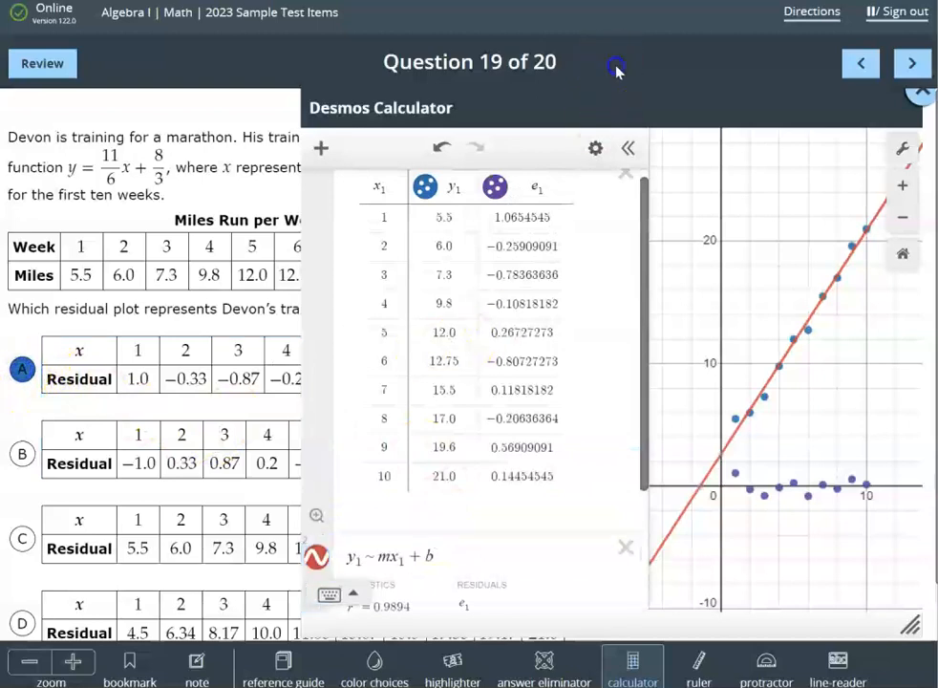
{"action": "scroll", "coordinate": [544, 344], "scroll_direction": "down", "scroll_amount": 3}
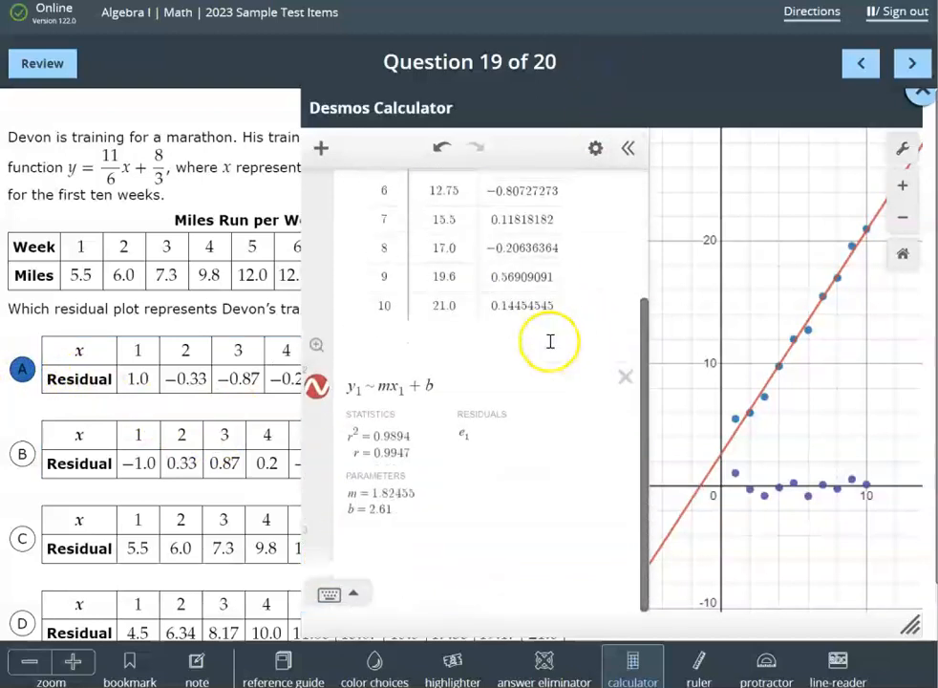
{"action": "scroll", "coordinate": [549, 349], "scroll_direction": "up", "scroll_amount": 3}
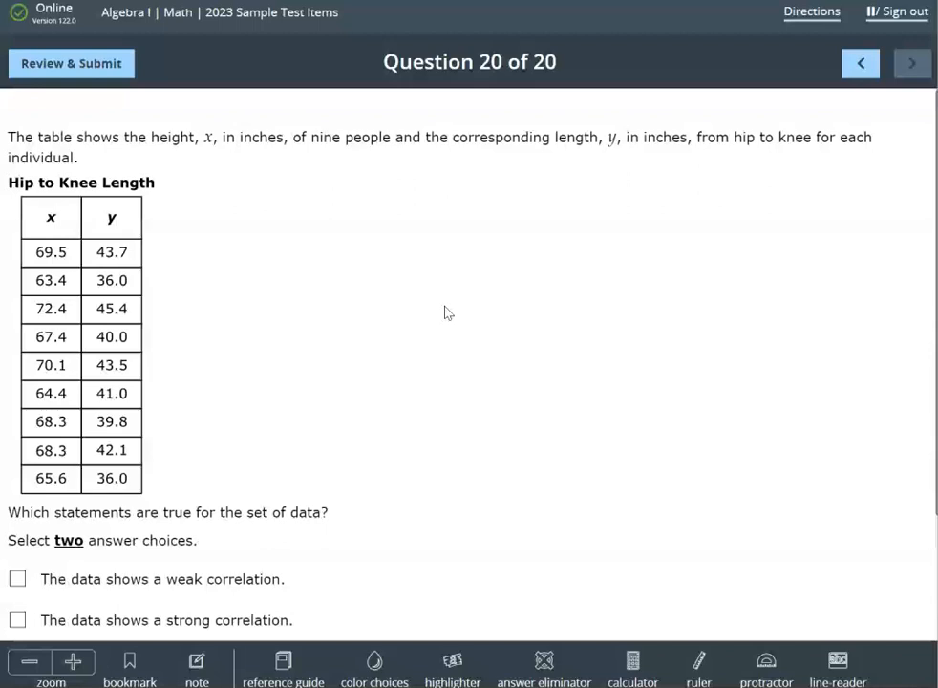
Read question 20 and its answer choices, then open the calculator, place it beside the Hip to Knee Length table and enlarge it
{"action": "scroll", "coordinate": [444, 312], "scroll_direction": "down", "scroll_amount": 1}
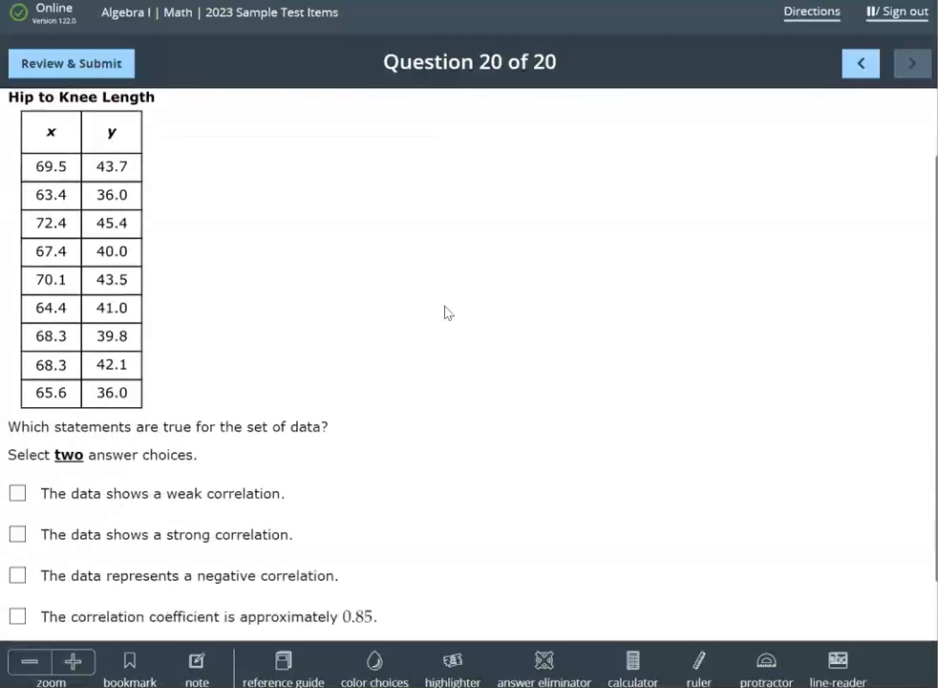
{"action": "scroll", "coordinate": [444, 313], "scroll_direction": "down", "scroll_amount": 1}
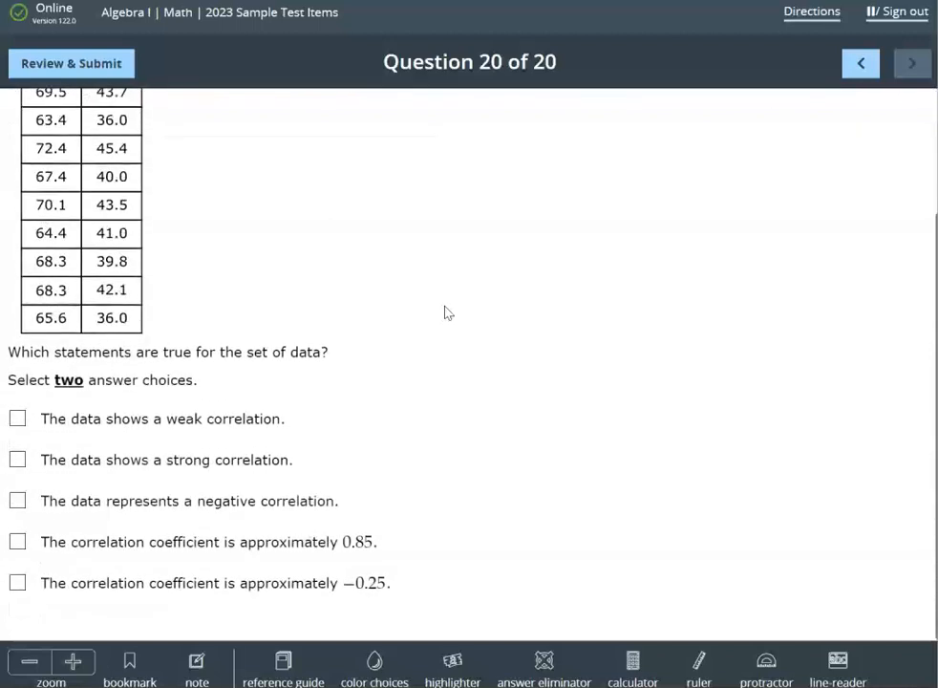
{"action": "scroll", "coordinate": [444, 312], "scroll_direction": "up", "scroll_amount": 1}
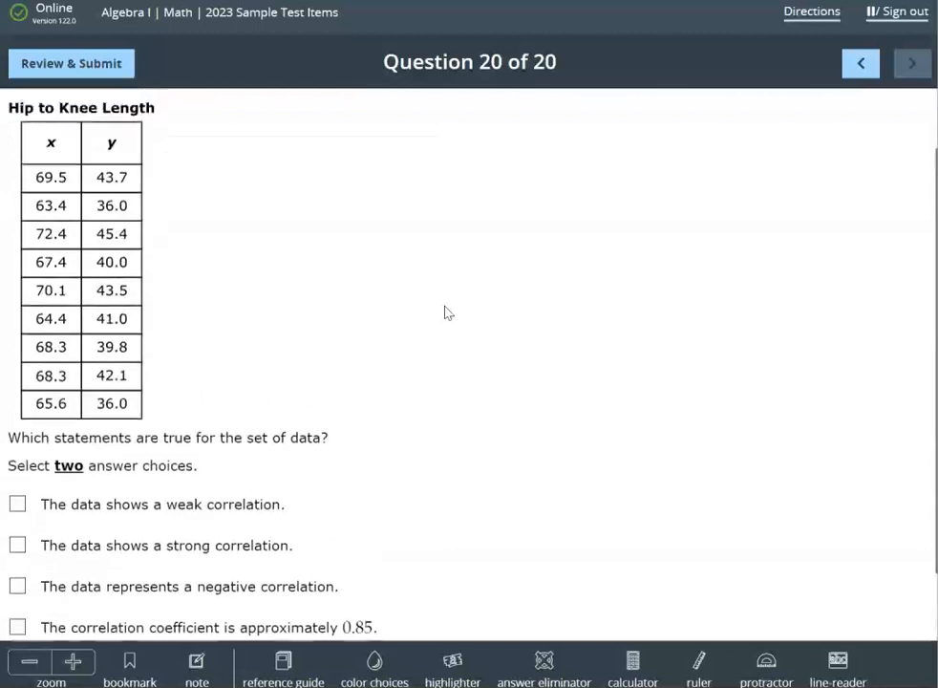
{"action": "scroll", "coordinate": [444, 313], "scroll_direction": "down", "scroll_amount": 1}
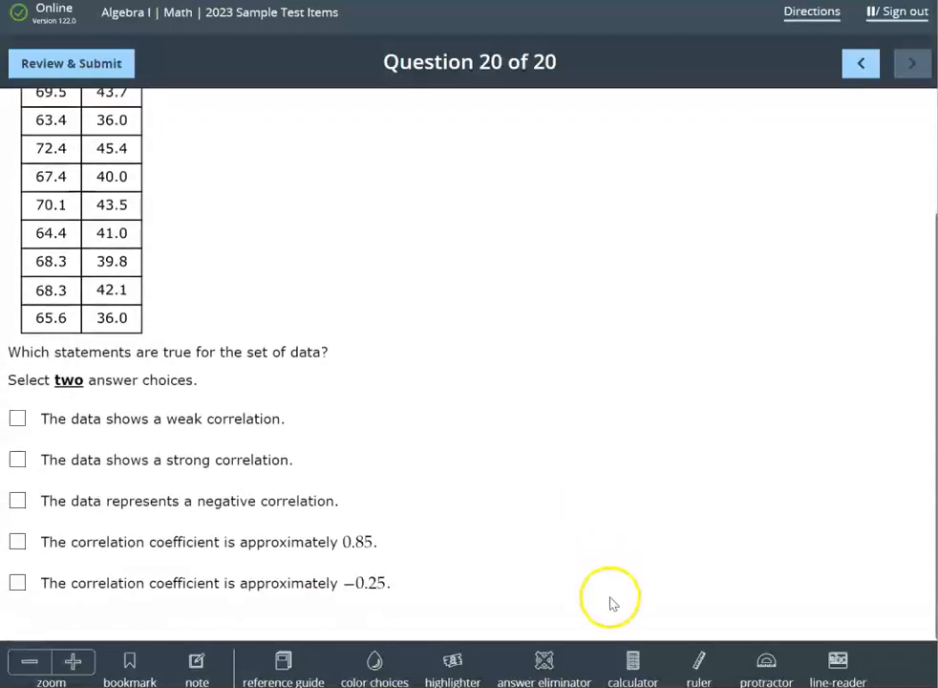
{"action": "left_click", "coordinate": [631, 667]}
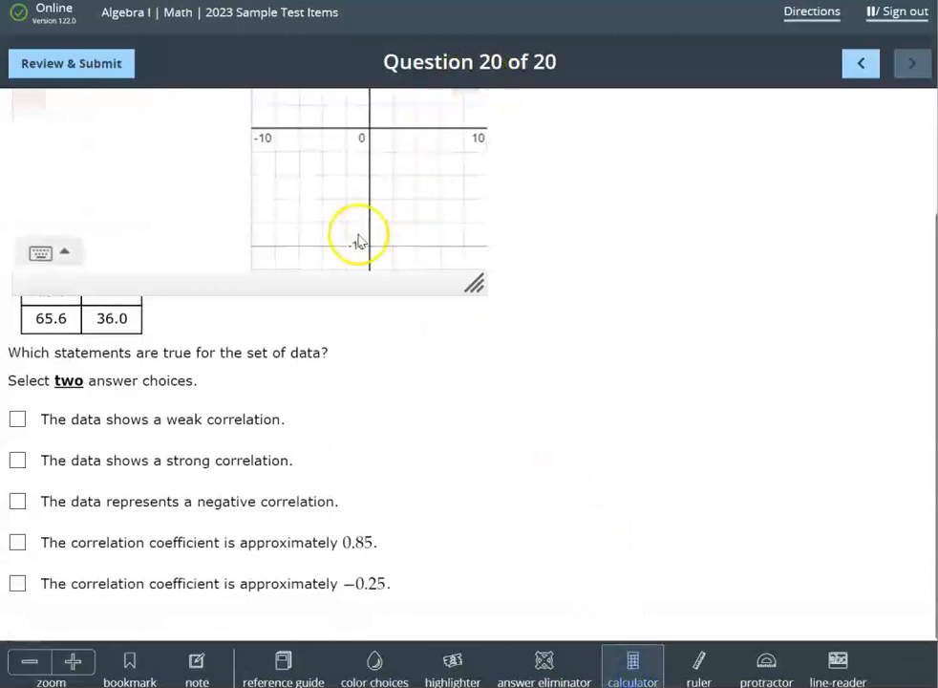
{"action": "scroll", "coordinate": [218, 181], "scroll_direction": "up", "scroll_amount": 2}
{"action": "left_click_drag", "start_coordinate": [195, 121], "coordinate": [360, 122]}
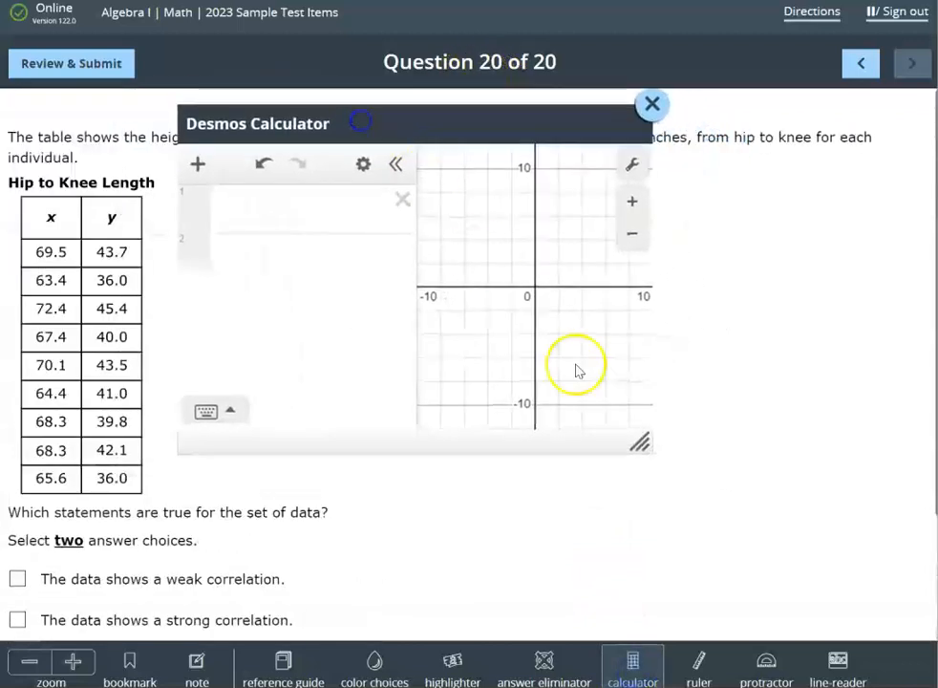
{"action": "left_click_drag", "start_coordinate": [637, 443], "coordinate": [867, 550]}
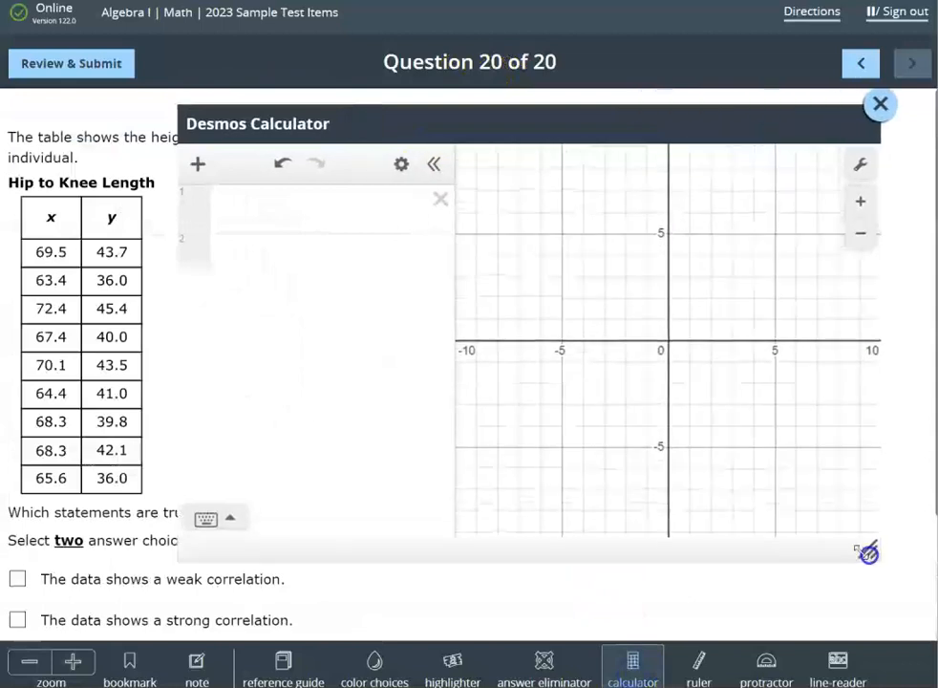
Enter the nine height and hip-to-knee length pairs in a new x₁–y₁ table, zoom to fit the points, and uncover the question's data table
{"action": "left_click", "coordinate": [251, 216]}
{"action": "left_click", "coordinate": [195, 163]}
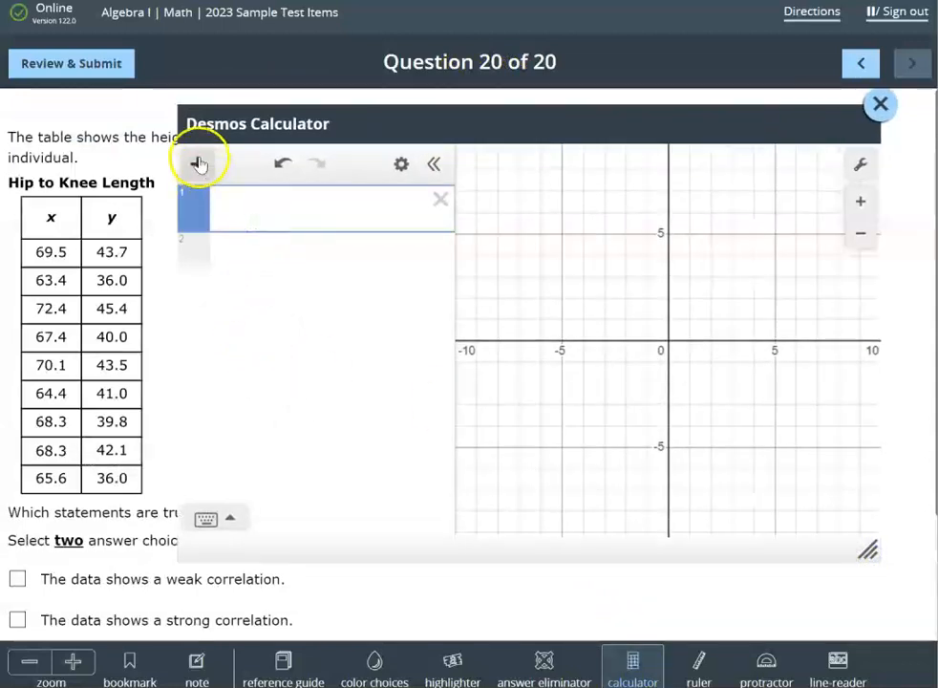
{"action": "left_click", "coordinate": [202, 245]}
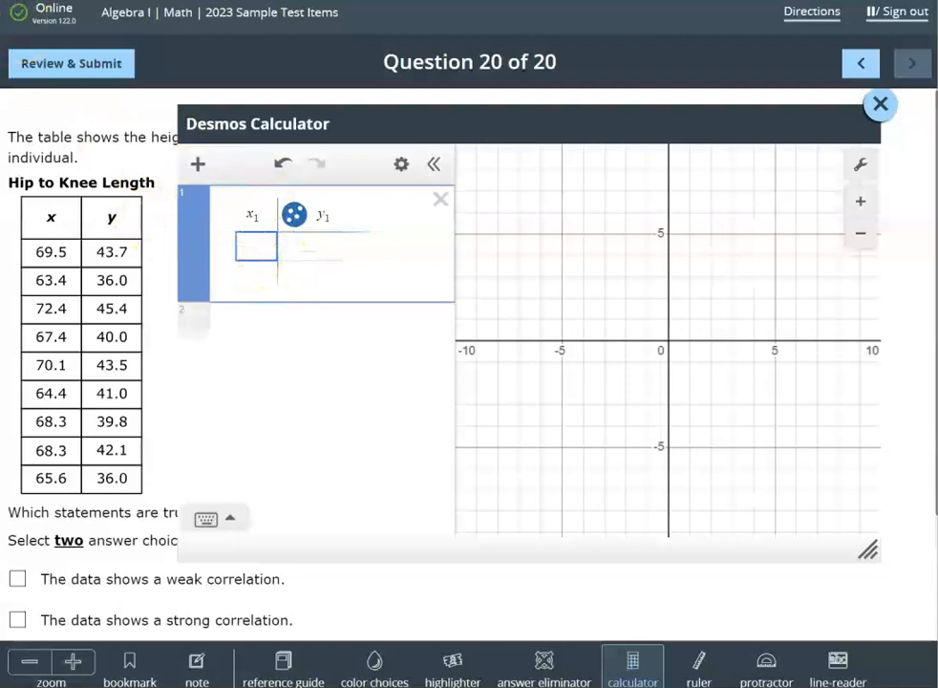
{"action": "type", "text": "69.5\t43.7 63.4\t36.0 72.4\t45.4 67.4\t40.0 70.1\t43.5 64.4\t41.0 68.3\t39.8 68.3\t42.1 65.6\t36.0"}
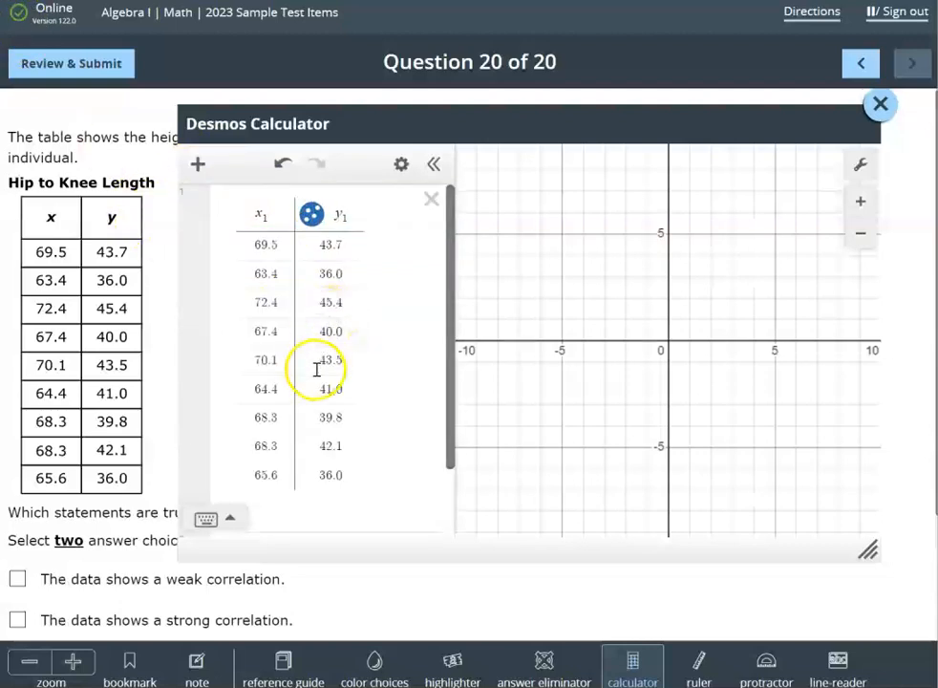
{"action": "scroll", "coordinate": [305, 387], "scroll_direction": "down", "scroll_amount": 2}
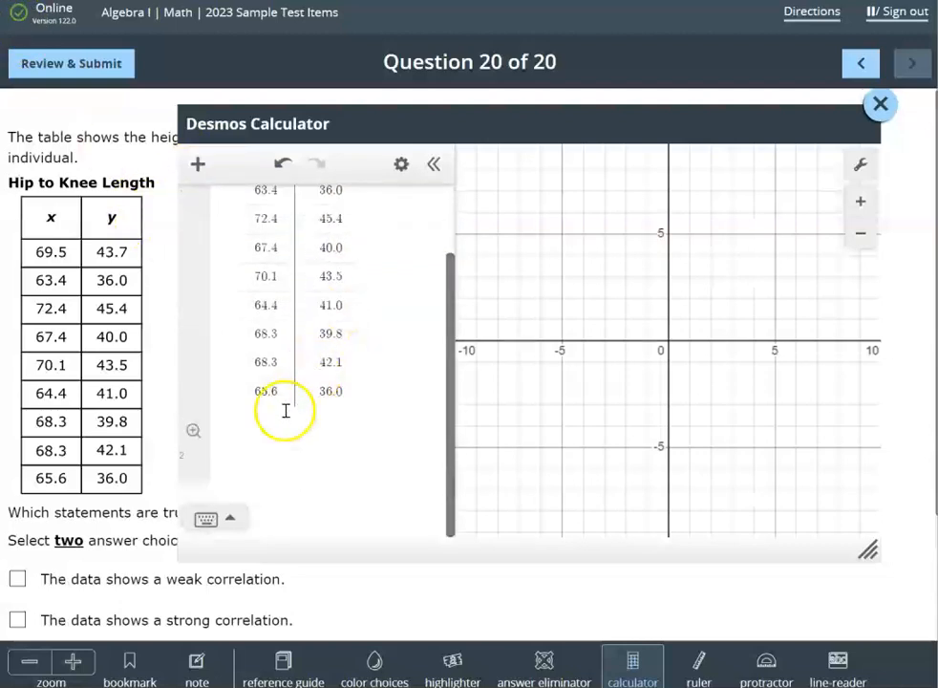
{"action": "left_click", "coordinate": [193, 433]}
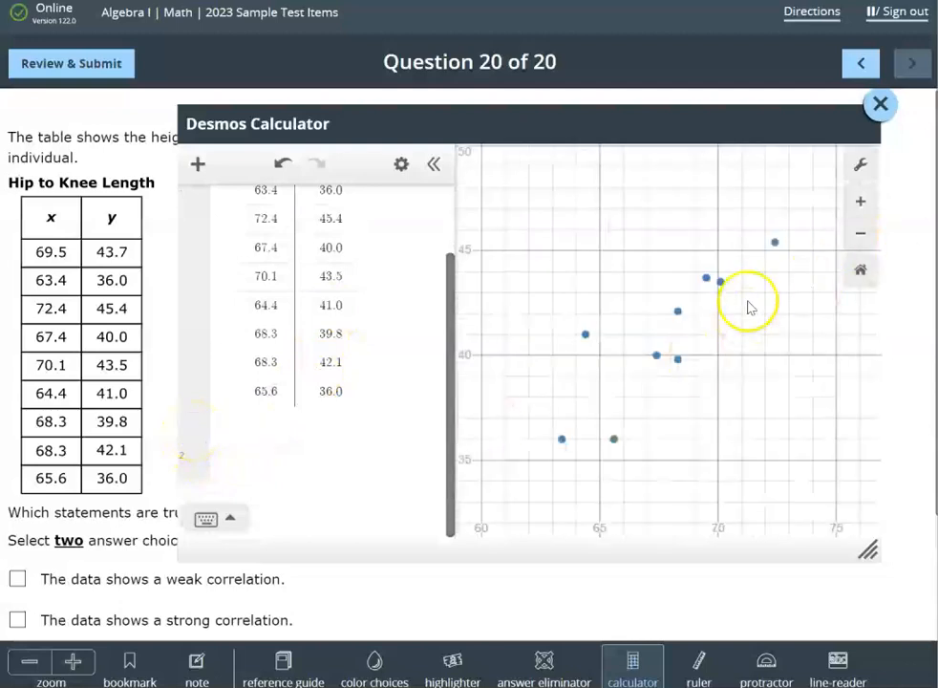
{"action": "left_click_drag", "start_coordinate": [543, 119], "coordinate": [649, 92]}
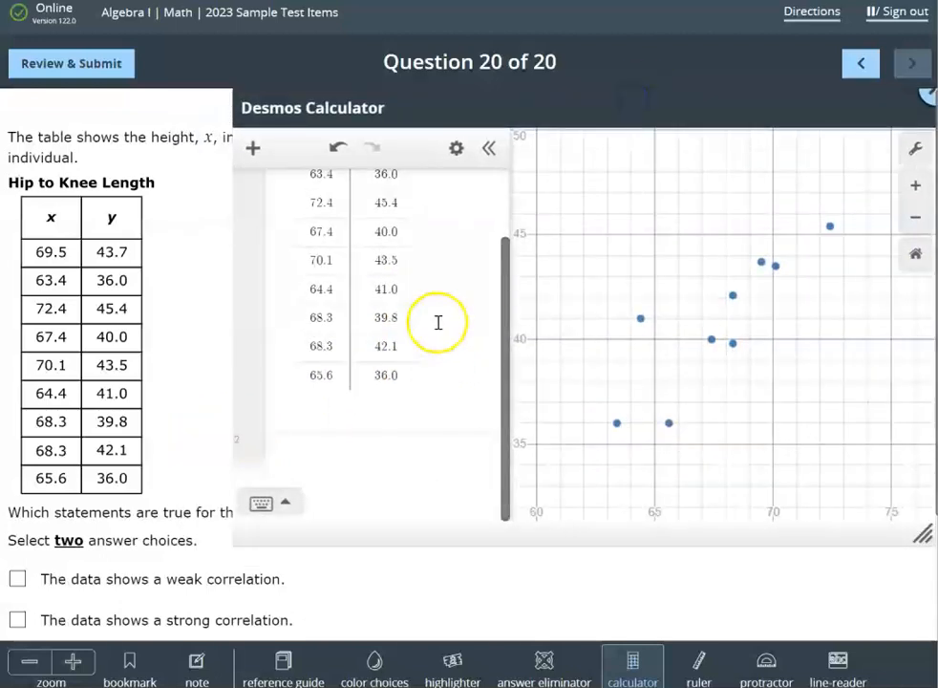
Fit a linear regression to the hip-to-knee data by entering y₁ ~ mx₁ + b below the table
{"action": "scroll", "coordinate": [437, 322], "scroll_direction": "down", "scroll_amount": 1}
{"action": "scroll", "coordinate": [437, 322], "scroll_direction": "down", "scroll_amount": 1}
{"action": "scroll", "coordinate": [437, 323], "scroll_direction": "up", "scroll_amount": 1}
{"action": "scroll", "coordinate": [437, 322], "scroll_direction": "down", "scroll_amount": 1}
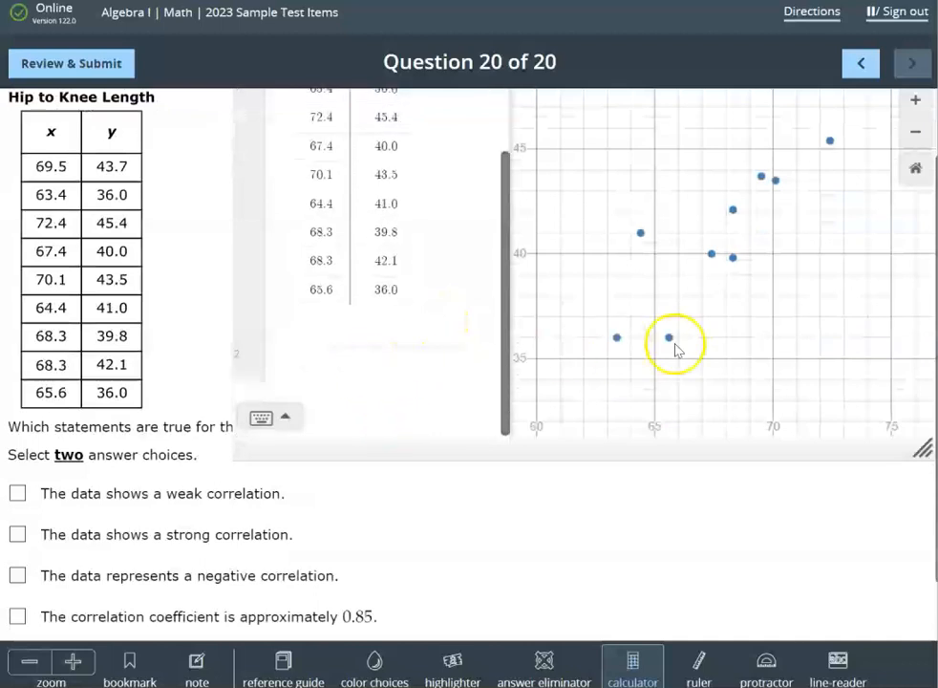
{"action": "left_click", "coordinate": [322, 373]}
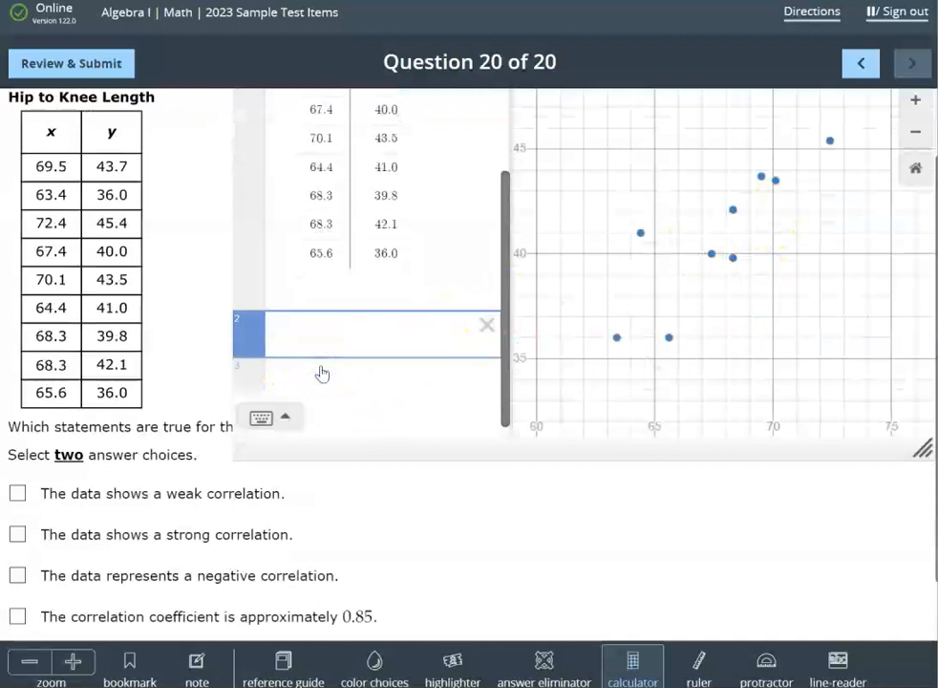
{"action": "scroll", "coordinate": [321, 373], "scroll_direction": "up", "scroll_amount": 2}
{"action": "scroll", "coordinate": [318, 367], "scroll_direction": "down", "scroll_amount": 2}
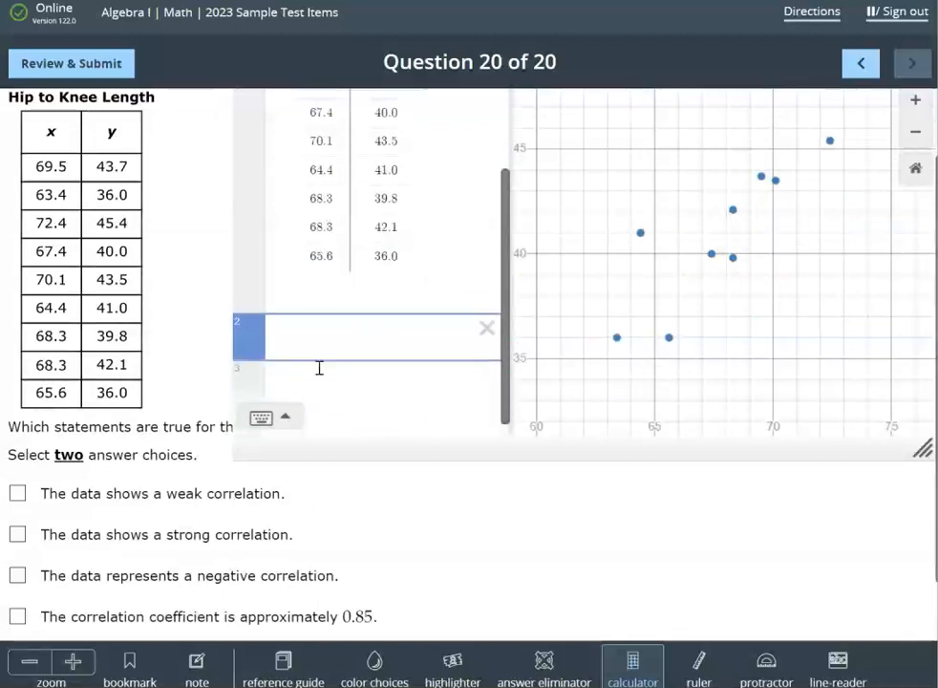
{"action": "scroll", "coordinate": [319, 363], "scroll_direction": "up", "scroll_amount": 3}
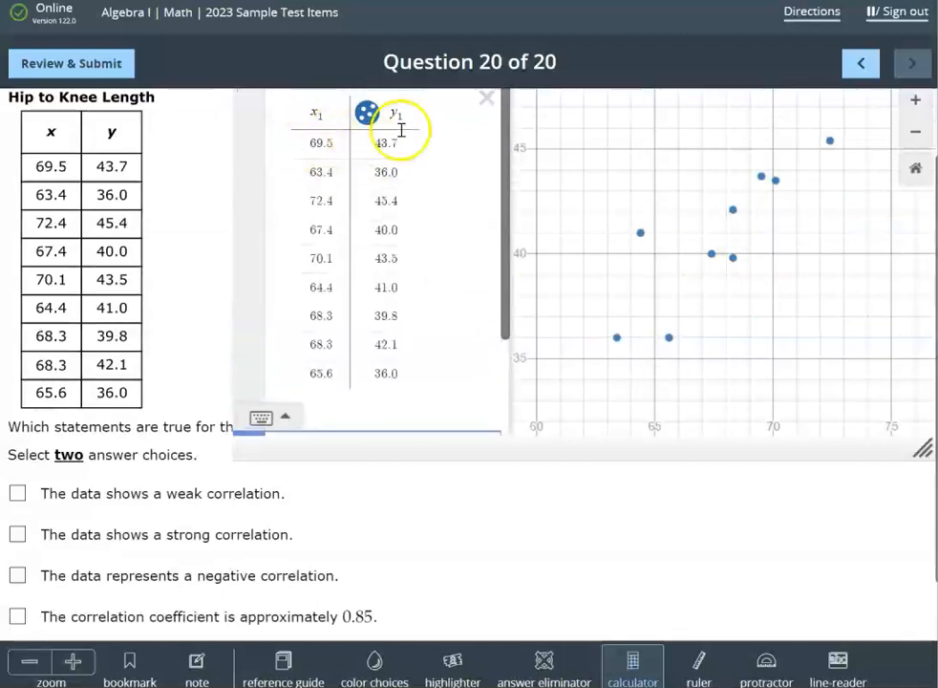
{"action": "scroll", "coordinate": [343, 377], "scroll_direction": "down", "scroll_amount": 3}
{"action": "type", "text": "y"}
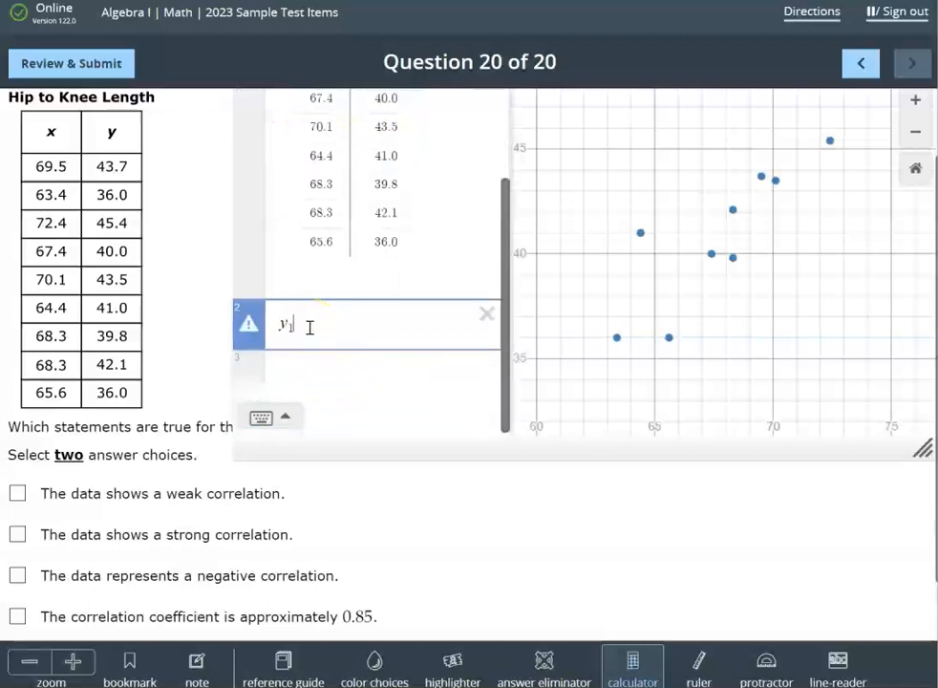
{"action": "type", "text": "1 ~ "}
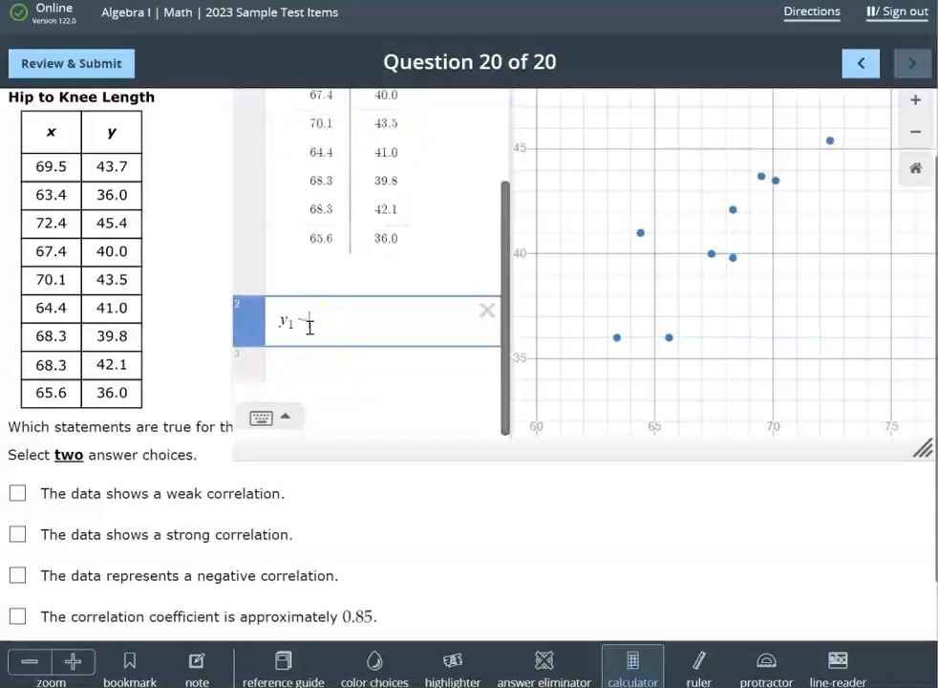
{"action": "type", "text": "mx1 + b"}
Review the regression's correlation statistics and mark question 20's strong-correlation and approximately 0.85 coefficient statements as its two answers
{"action": "scroll", "coordinate": [354, 340], "scroll_direction": "down", "scroll_amount": 2}
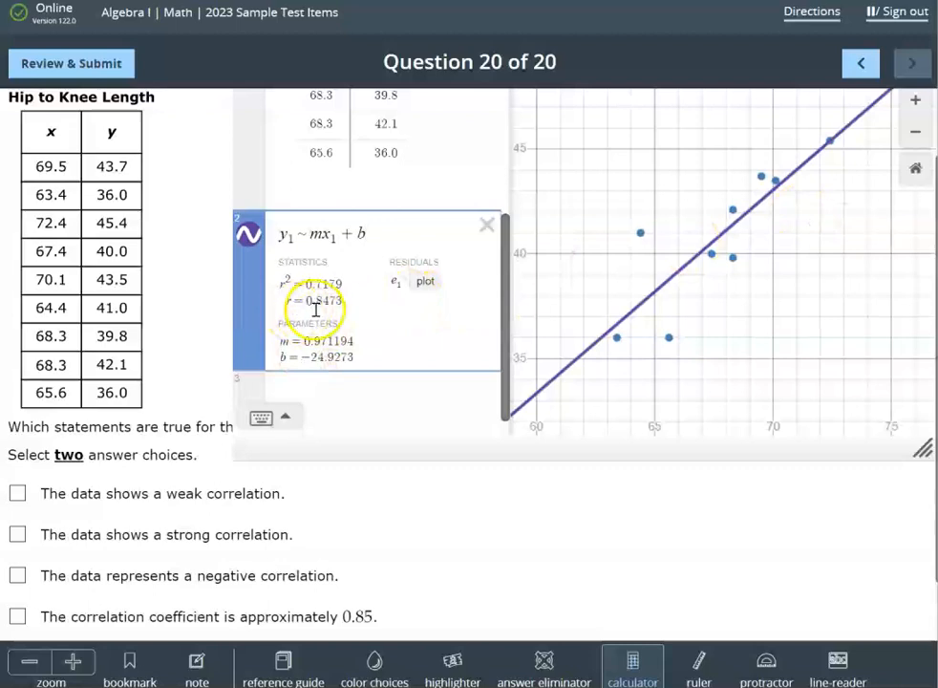
{"action": "scroll", "coordinate": [310, 313], "scroll_direction": "down", "scroll_amount": 1}
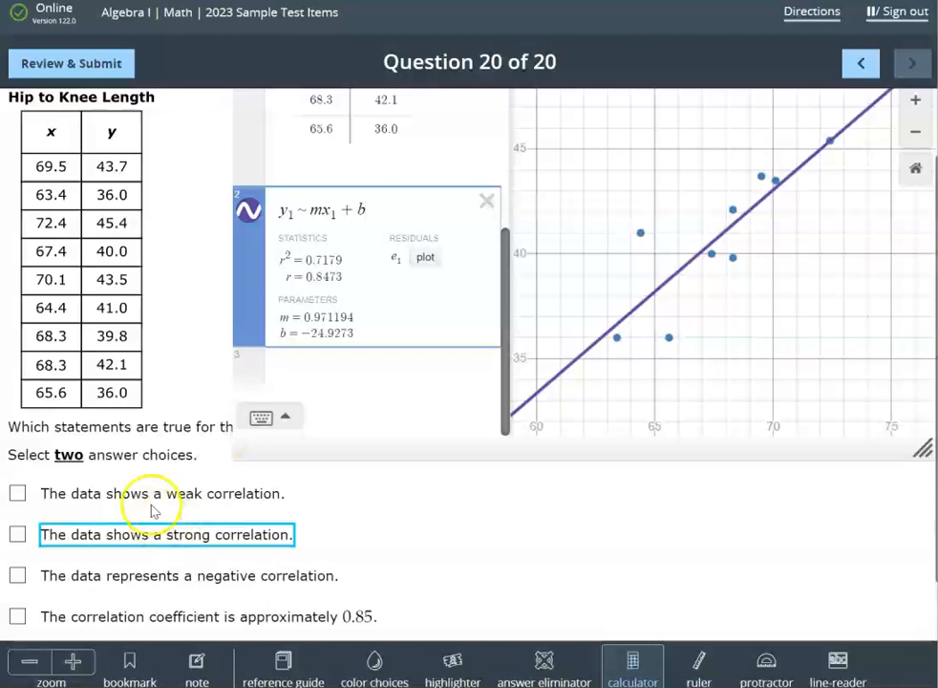
{"action": "left_click", "coordinate": [17, 537]}
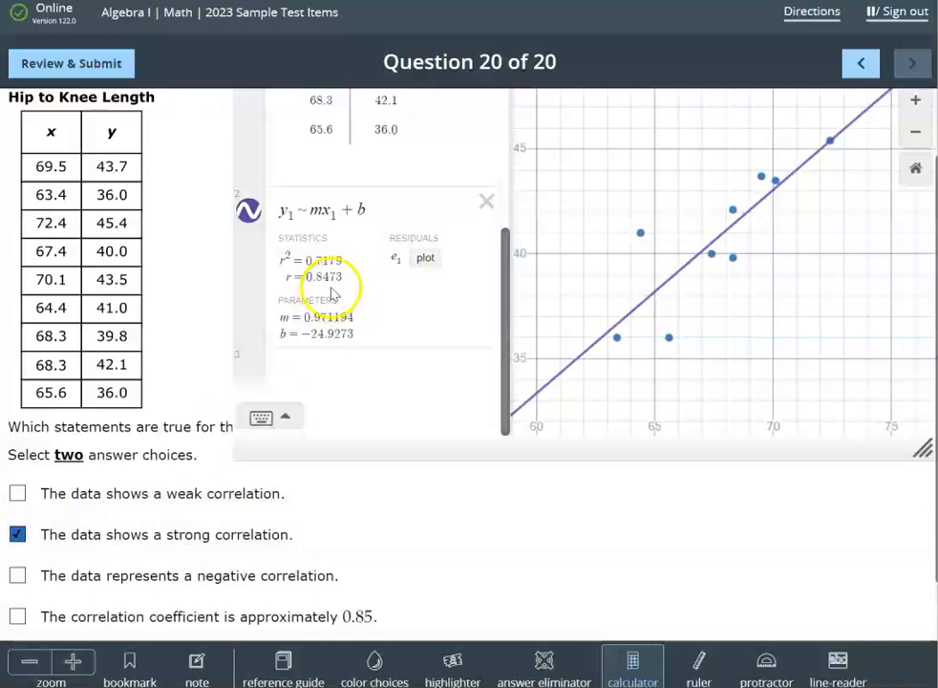
{"action": "scroll", "coordinate": [265, 453], "scroll_direction": "down", "scroll_amount": 2}
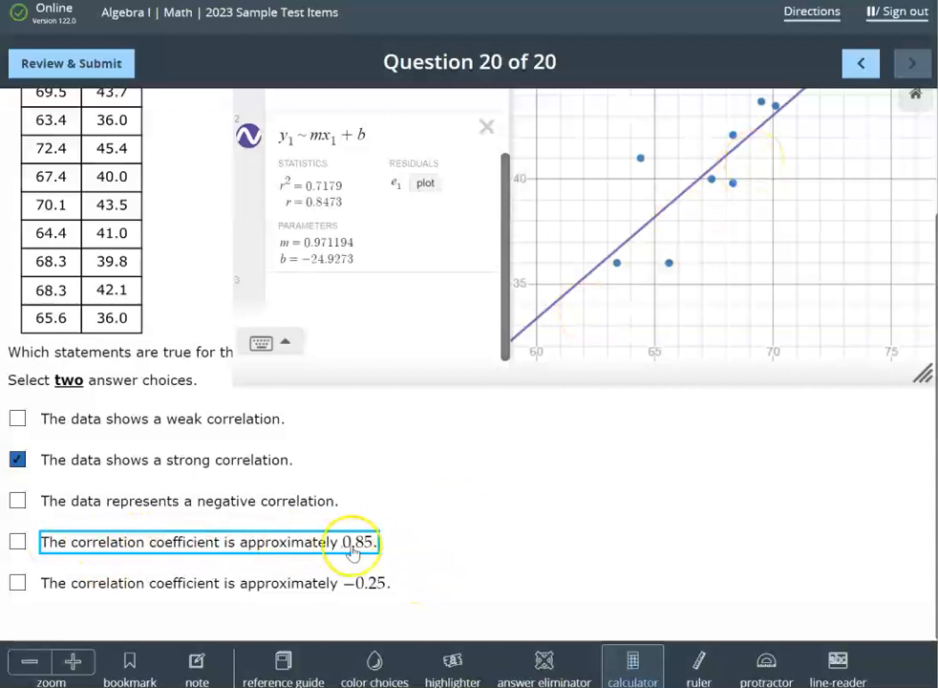
{"action": "left_click", "coordinate": [18, 542]}
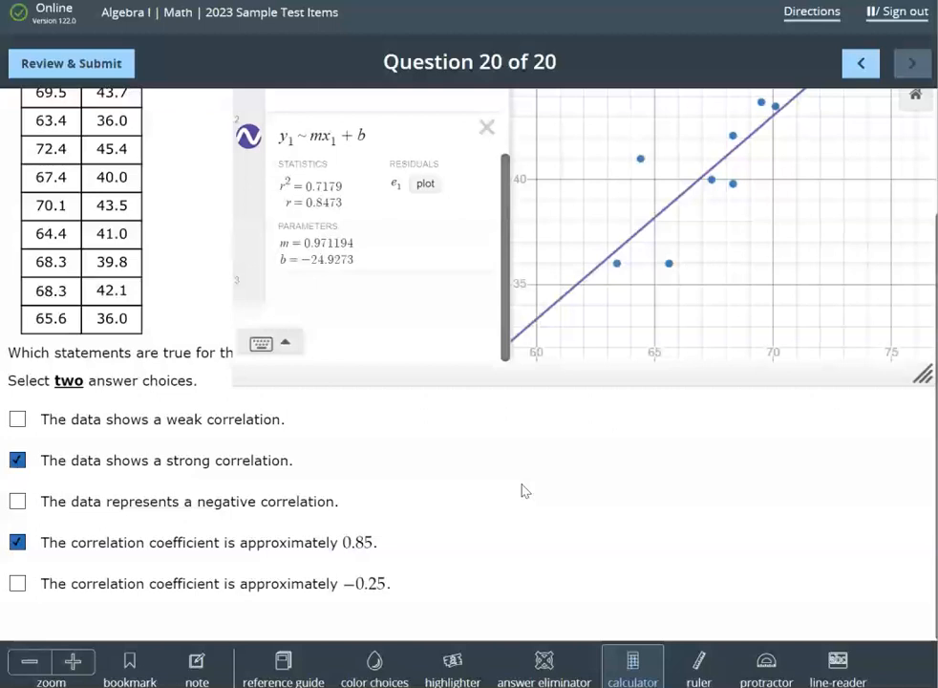
{"action": "scroll", "coordinate": [521, 490], "scroll_direction": "up", "scroll_amount": 2}
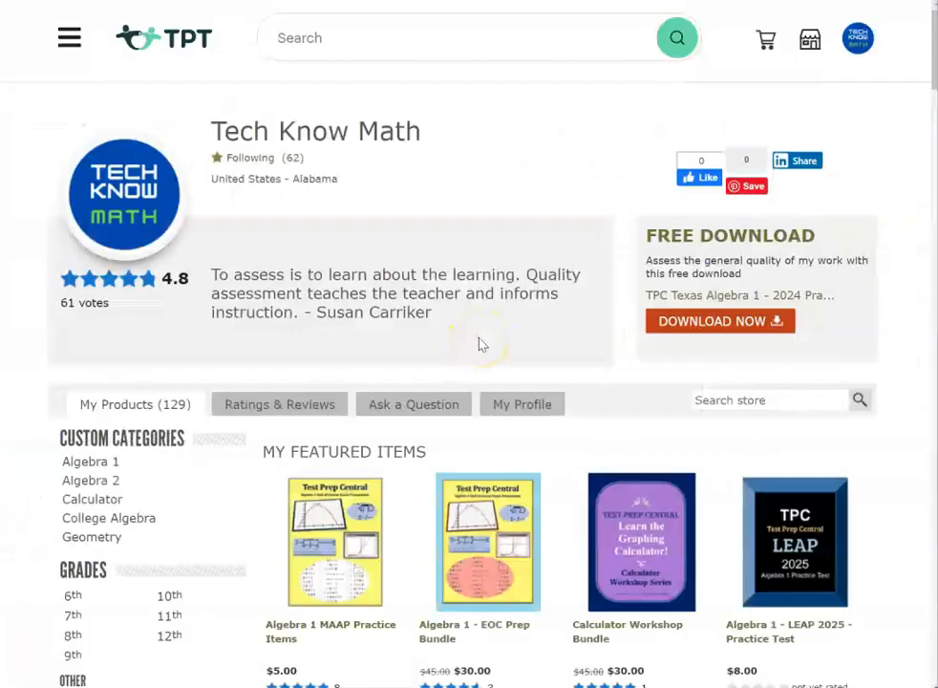
Switch to the Tech Know Math store on TPT and sort its product list by Most Recent
{"action": "scroll", "coordinate": [482, 344], "scroll_direction": "down", "scroll_amount": 2}
{"action": "scroll", "coordinate": [482, 344], "scroll_direction": "up", "scroll_amount": 2}
{"action": "scroll", "coordinate": [482, 344], "scroll_direction": "down", "scroll_amount": 2}
{"action": "scroll", "coordinate": [482, 343], "scroll_direction": "up", "scroll_amount": 2}
{"action": "scroll", "coordinate": [482, 344], "scroll_direction": "down", "scroll_amount": 2}
{"action": "scroll", "coordinate": [482, 344], "scroll_direction": "down", "scroll_amount": 3}
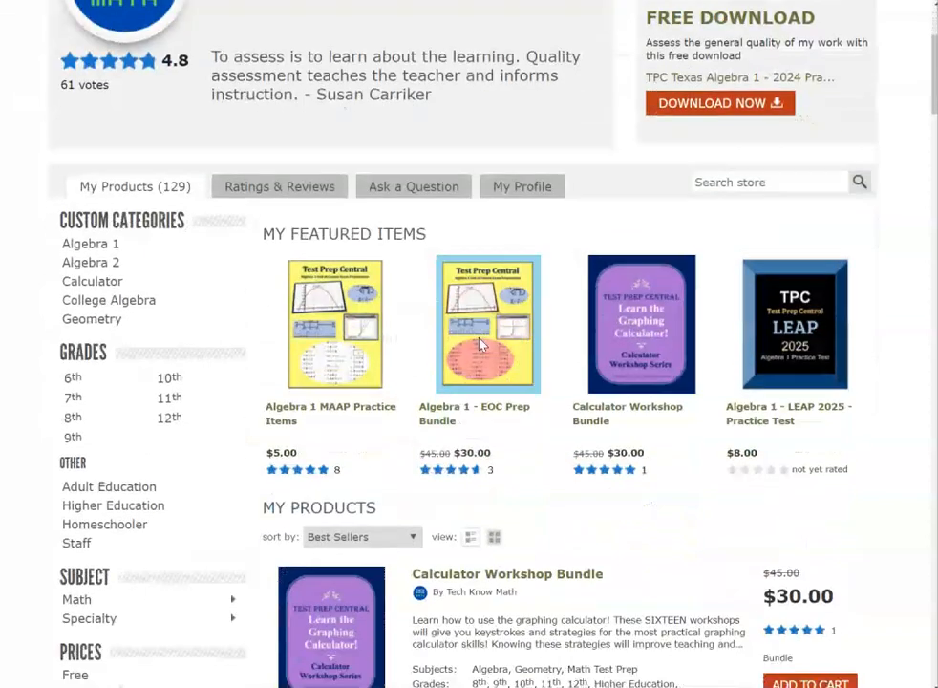
{"action": "scroll", "coordinate": [482, 344], "scroll_direction": "down", "scroll_amount": 3}
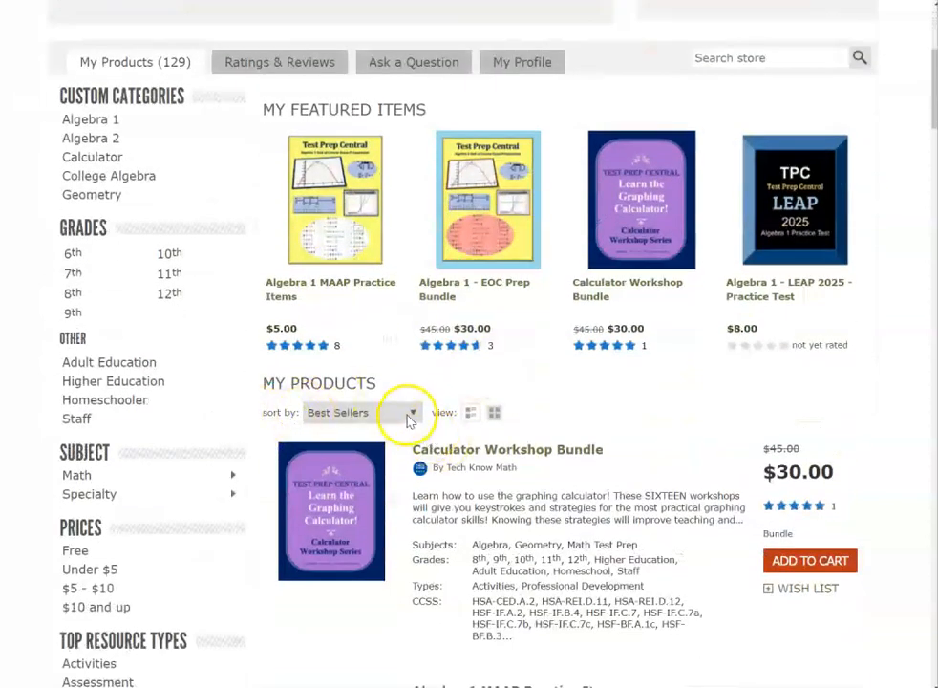
{"action": "left_click", "coordinate": [409, 418]}
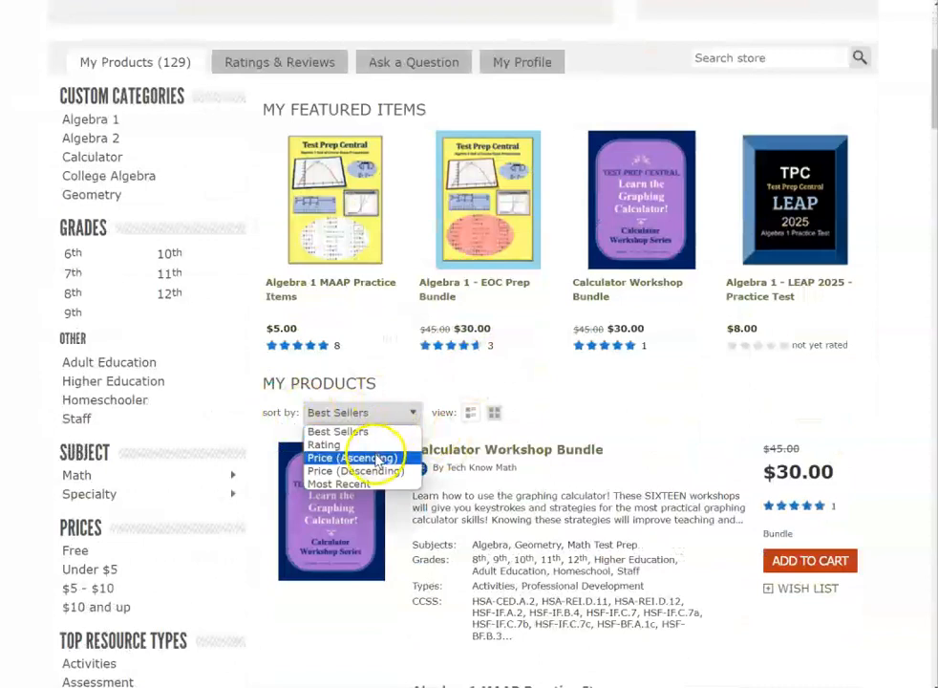
{"action": "left_click", "coordinate": [353, 483]}
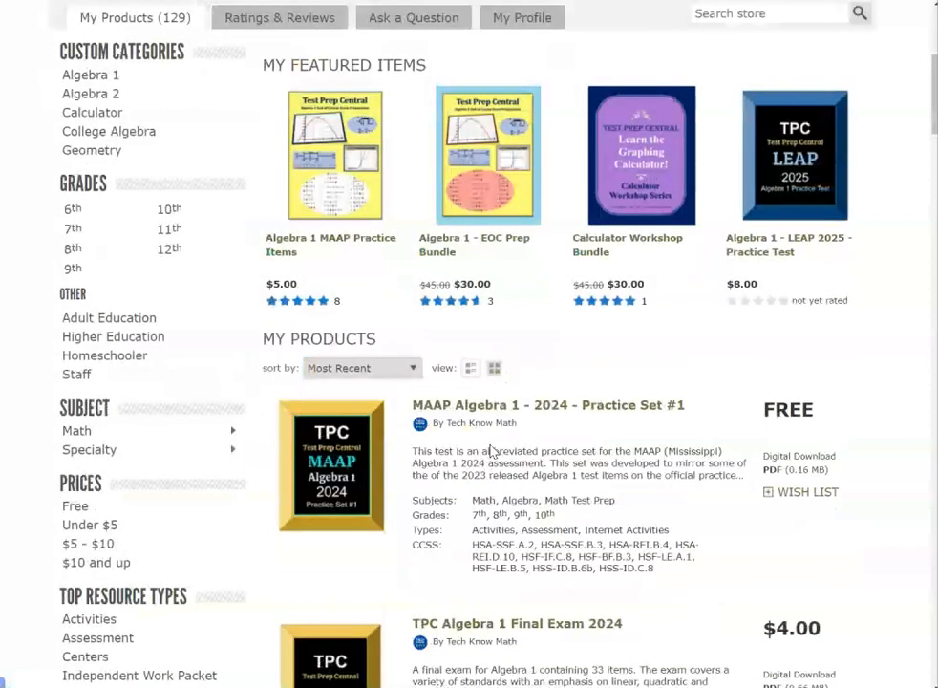
Look through the recent products and open the free MAAP Algebra 1 - 2024 - Practice Set #1 listing
{"action": "scroll", "coordinate": [490, 451], "scroll_direction": "down", "scroll_amount": 2}
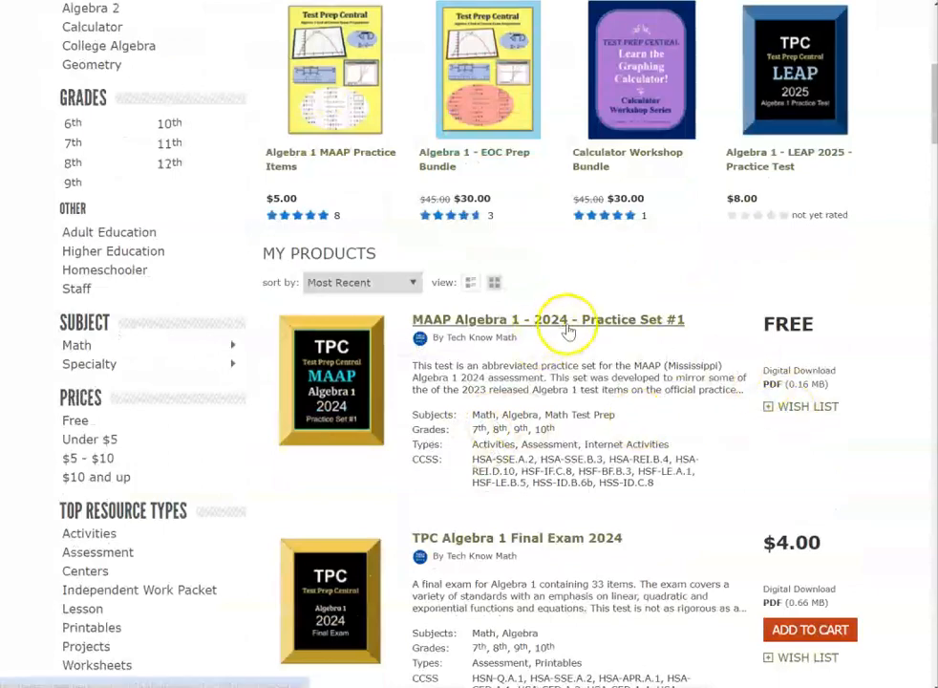
{"action": "scroll", "coordinate": [616, 410], "scroll_direction": "down", "scroll_amount": 5}
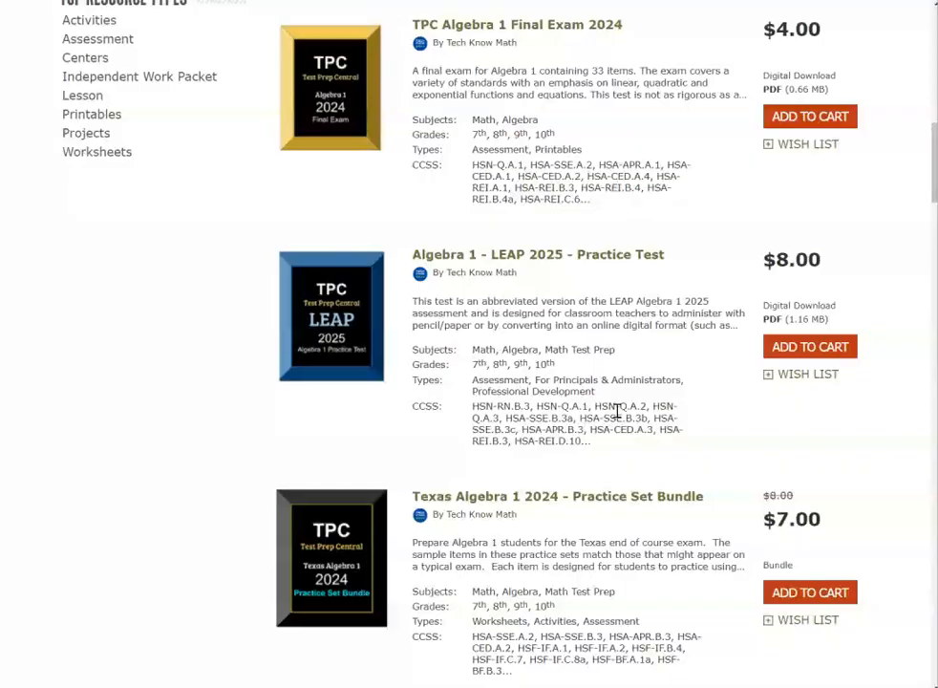
{"action": "scroll", "coordinate": [616, 411], "scroll_direction": "up", "scroll_amount": 5}
{"action": "left_click", "coordinate": [463, 367]}
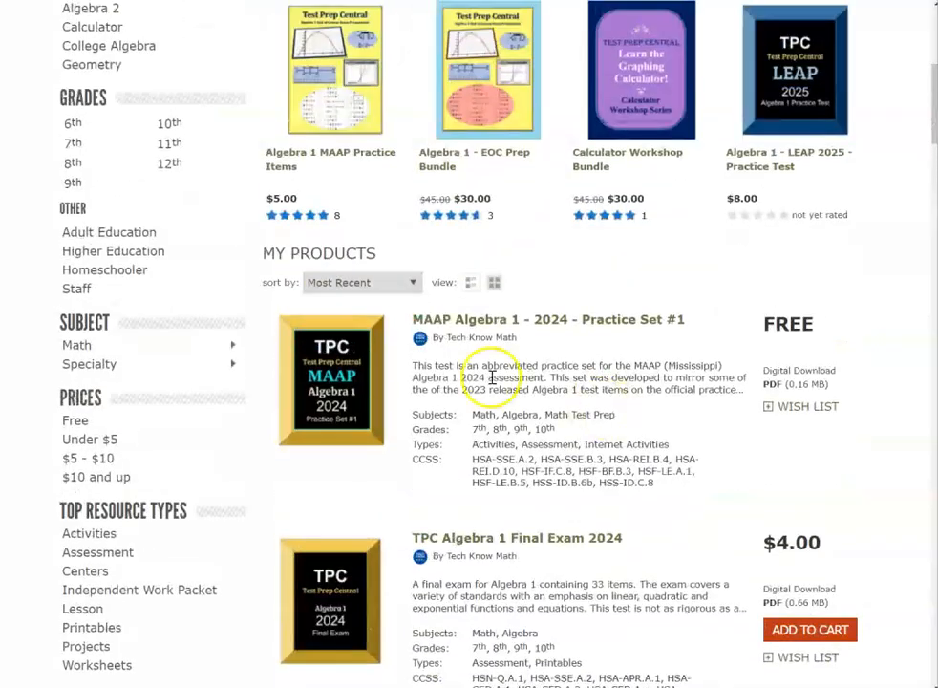
{"action": "left_click", "coordinate": [495, 323]}
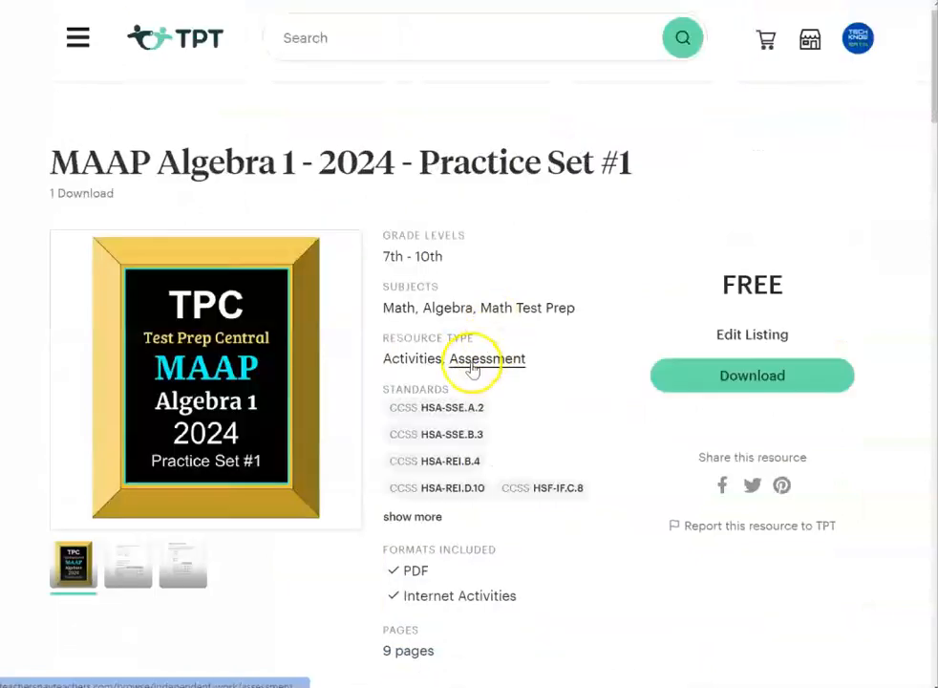
Examine the practice set's listing details and show the answer-sheet page, the third image in its preview
{"action": "scroll", "coordinate": [473, 370], "scroll_direction": "down", "scroll_amount": 1}
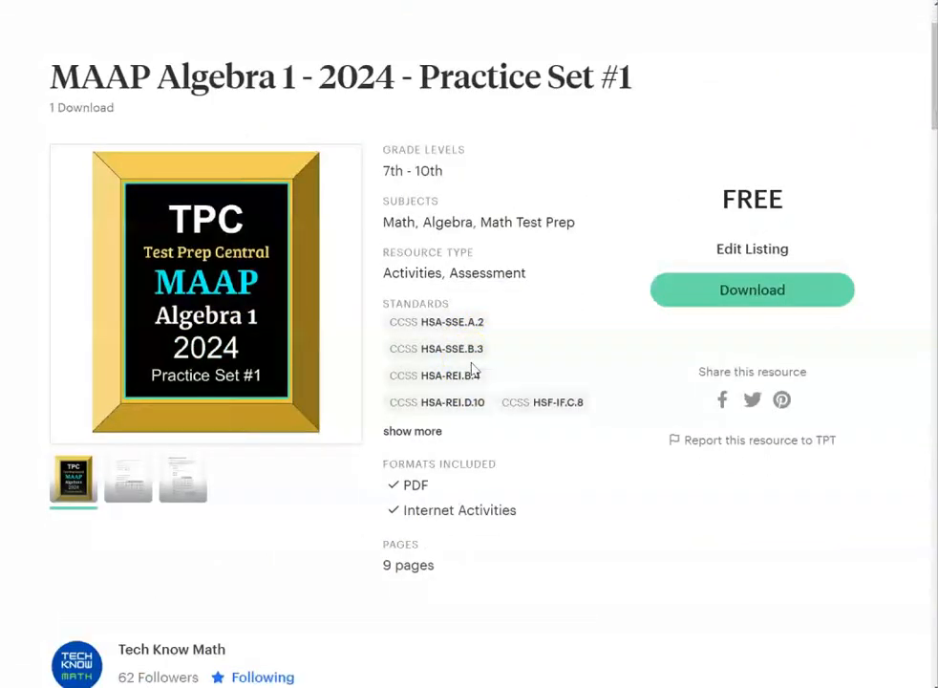
{"action": "scroll", "coordinate": [472, 369], "scroll_direction": "down", "scroll_amount": 3}
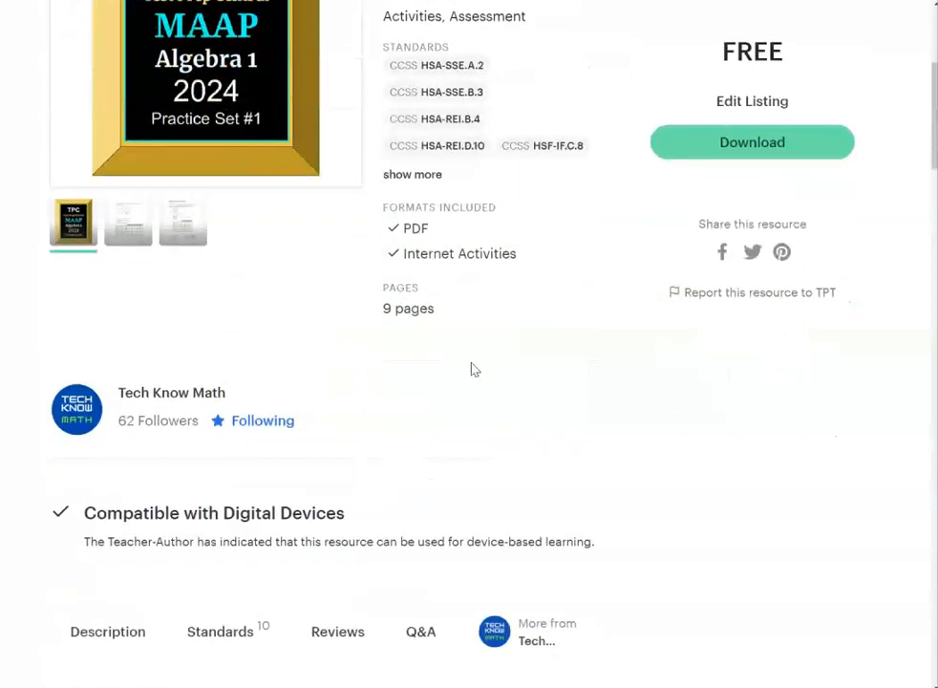
{"action": "scroll", "coordinate": [473, 370], "scroll_direction": "down", "scroll_amount": 1}
{"action": "scroll", "coordinate": [472, 368], "scroll_direction": "up", "scroll_amount": 2}
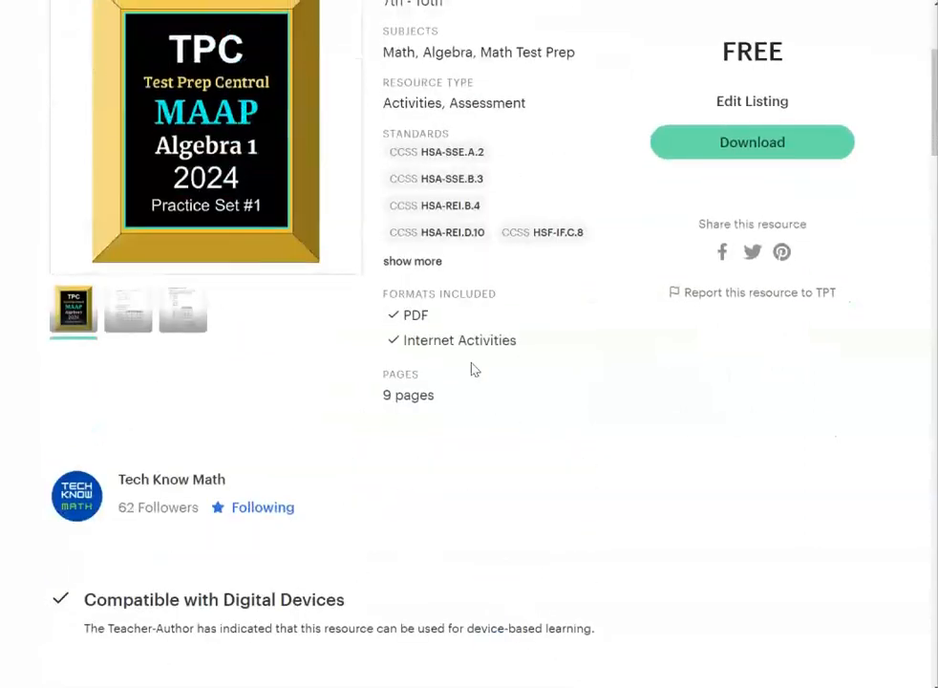
{"action": "scroll", "coordinate": [330, 430], "scroll_direction": "up", "scroll_amount": 2}
{"action": "left_click", "coordinate": [216, 485]}
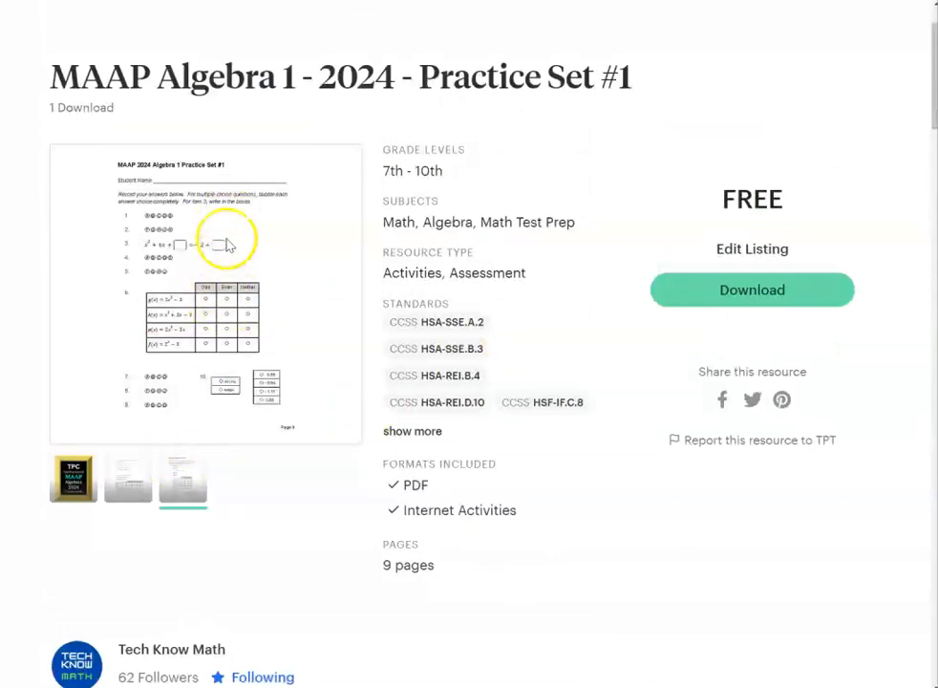
{"action": "left_click", "coordinate": [182, 480]}
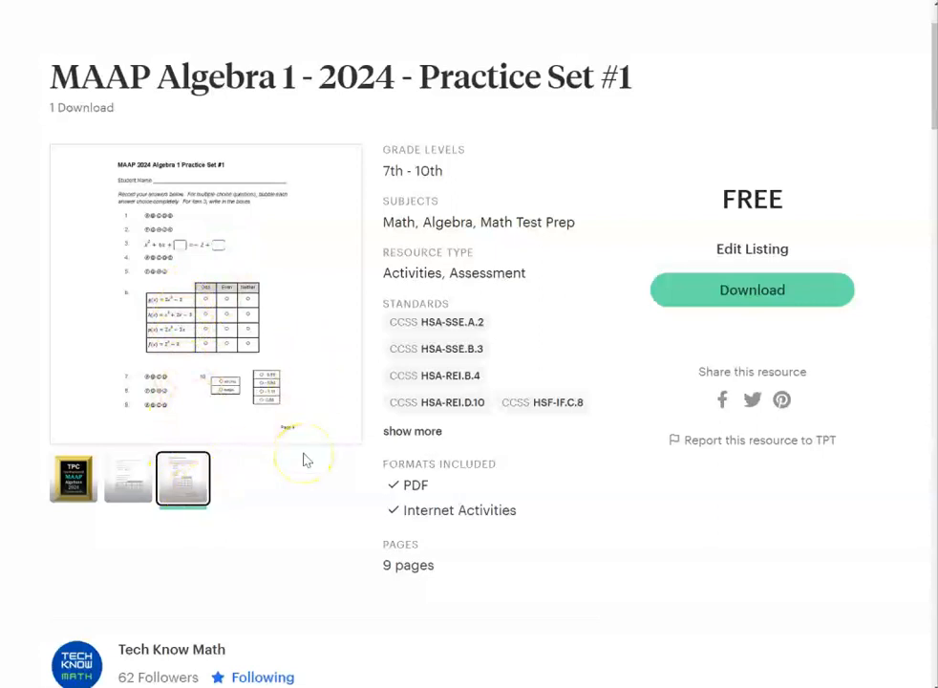
{"action": "scroll", "coordinate": [303, 460], "scroll_direction": "down", "scroll_amount": 2}
{"action": "scroll", "coordinate": [303, 460], "scroll_direction": "up", "scroll_amount": 2}
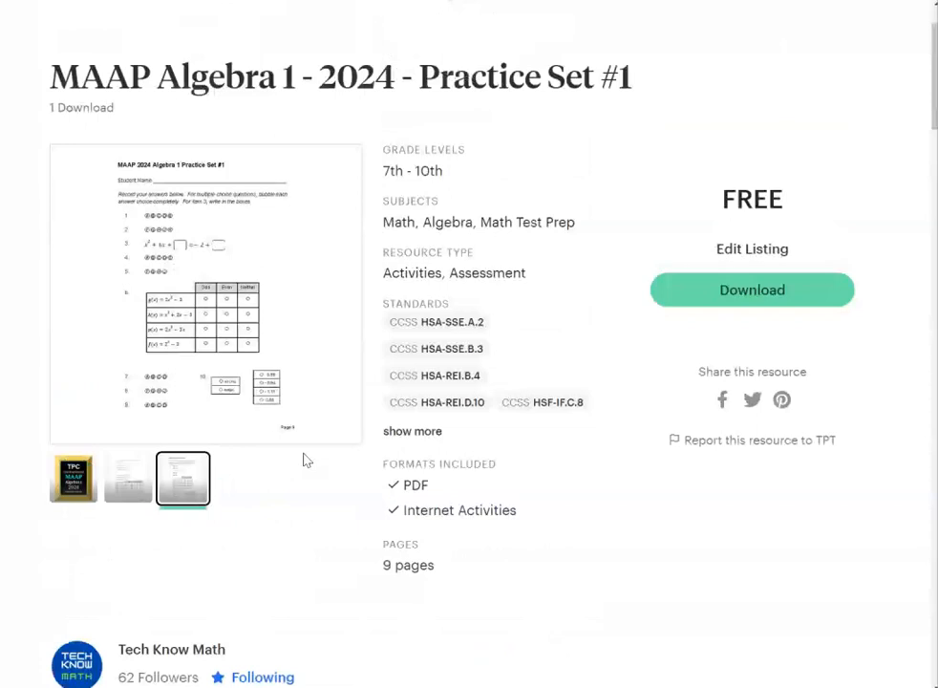